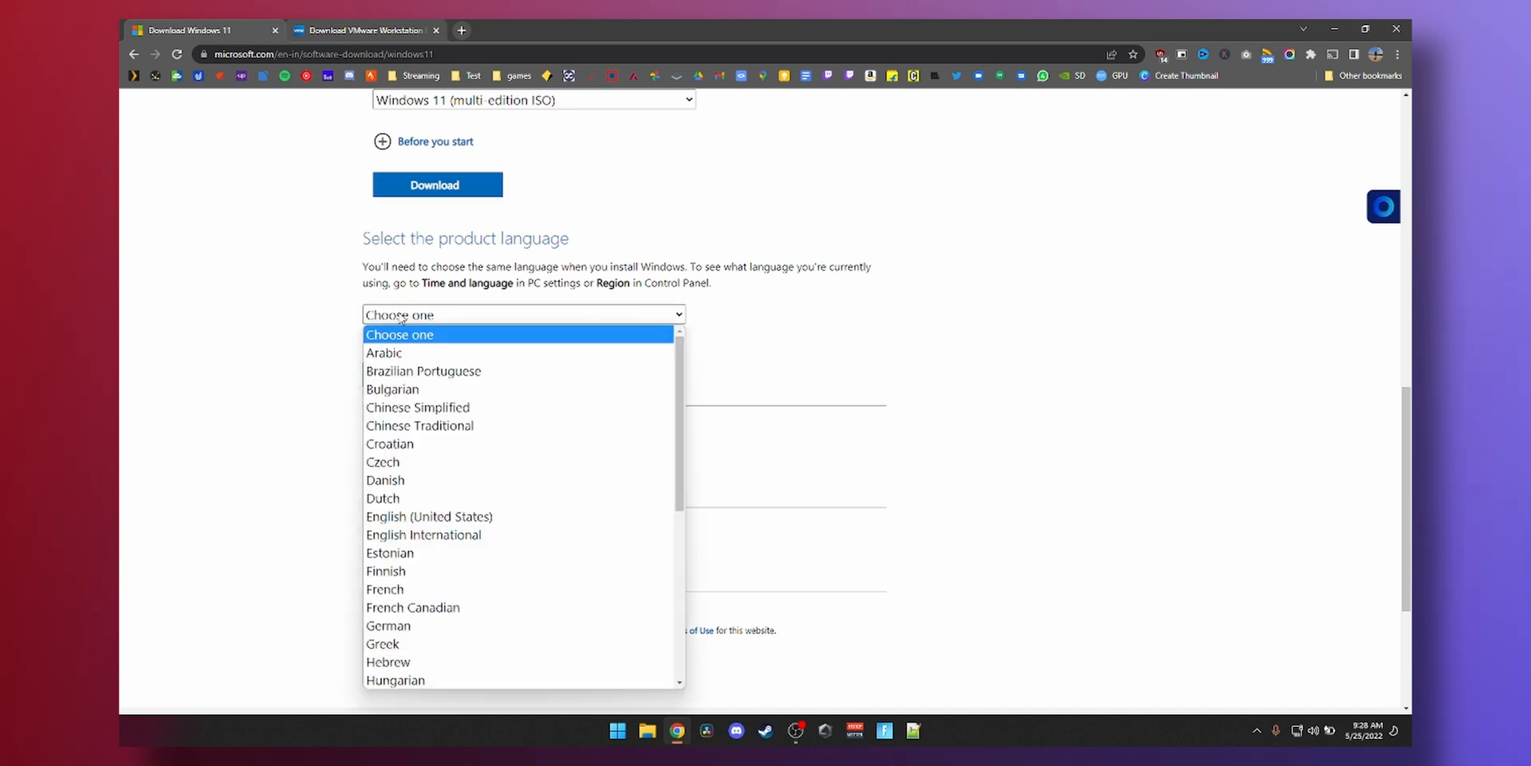
- Choose English (United States) and start downloading the 64-bit Windows 11 ISO, minimizing its progress window
click(444, 525)
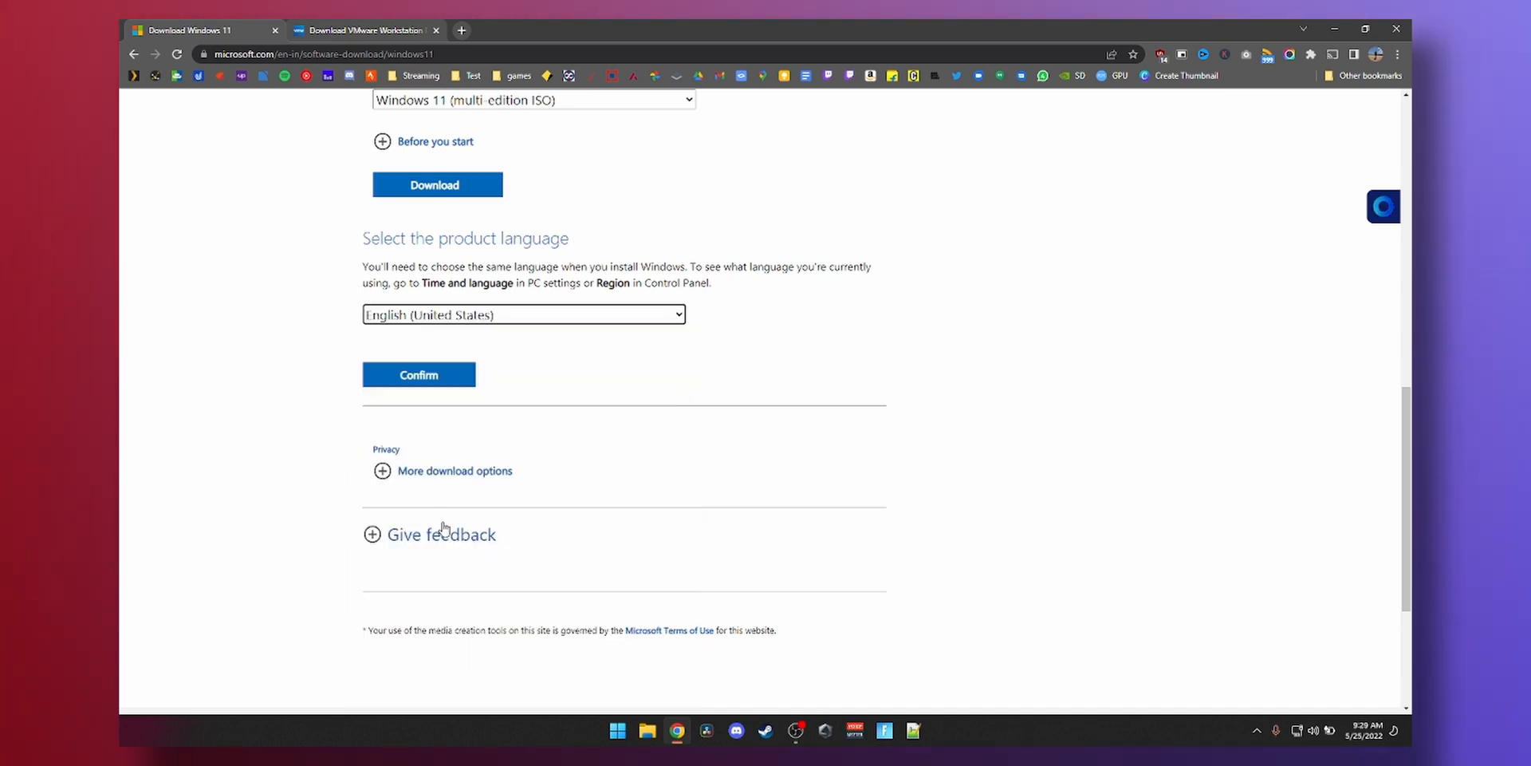
click(435, 376)
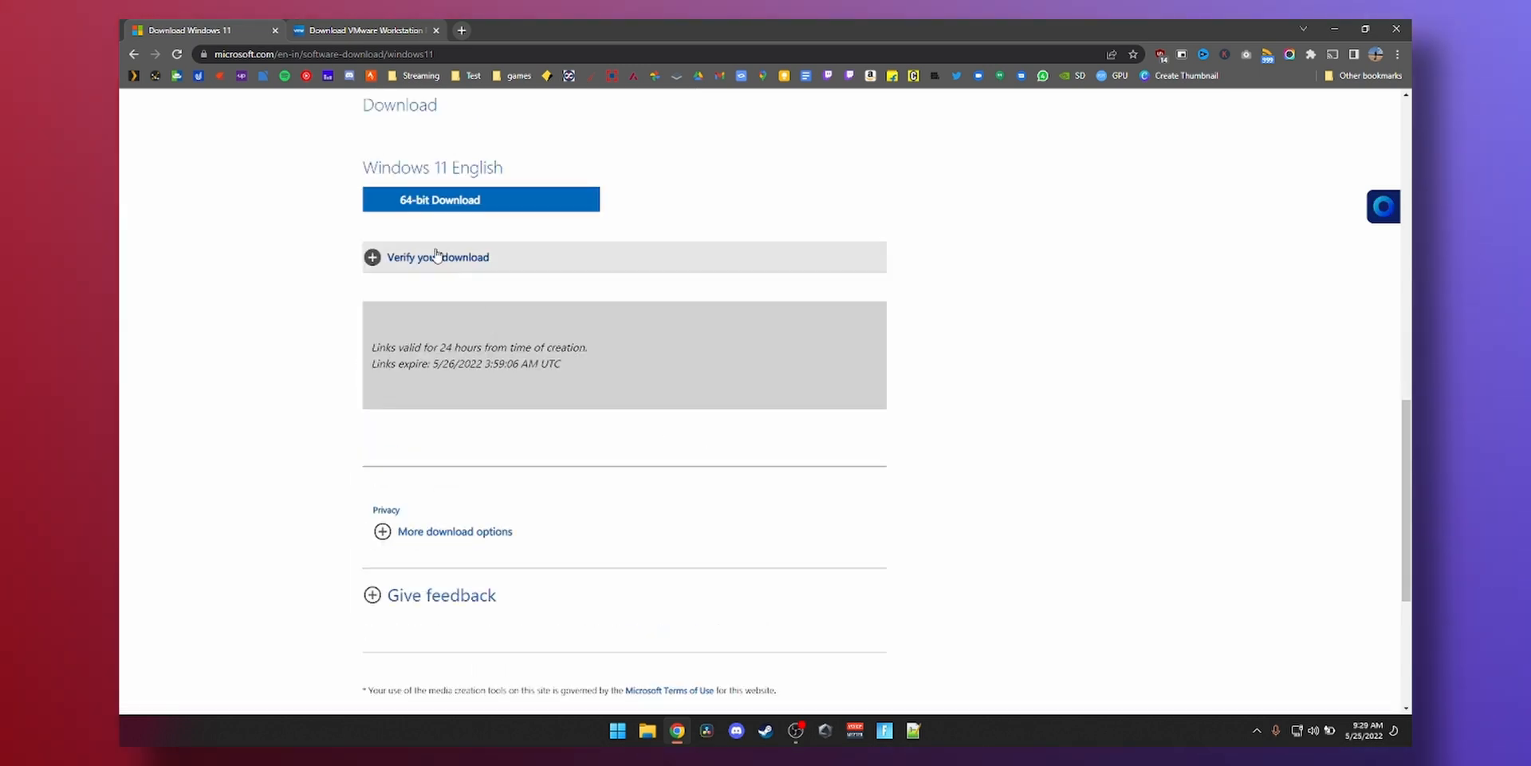
click(445, 206)
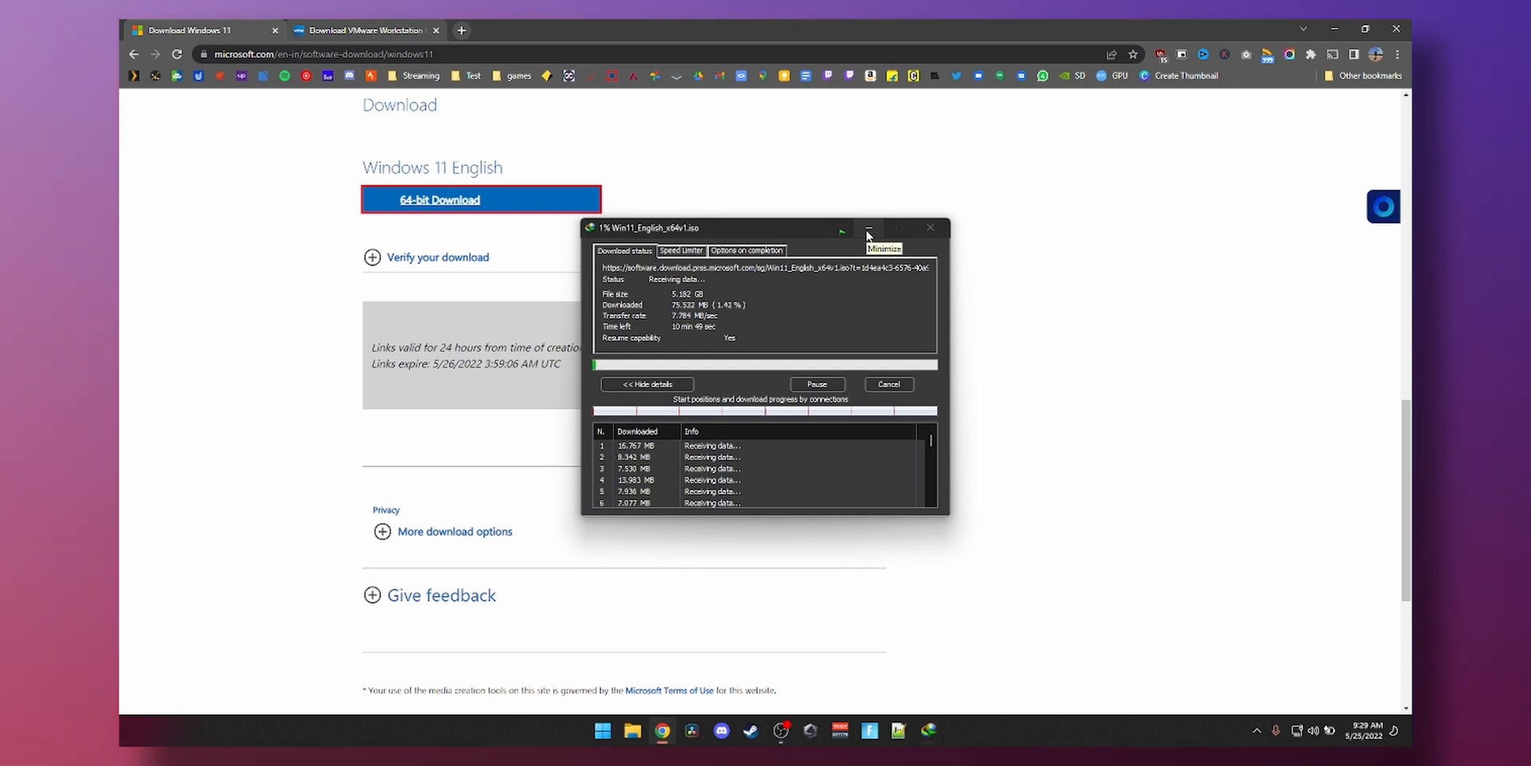
click(869, 230)
scroll(797, 247, up, 2)
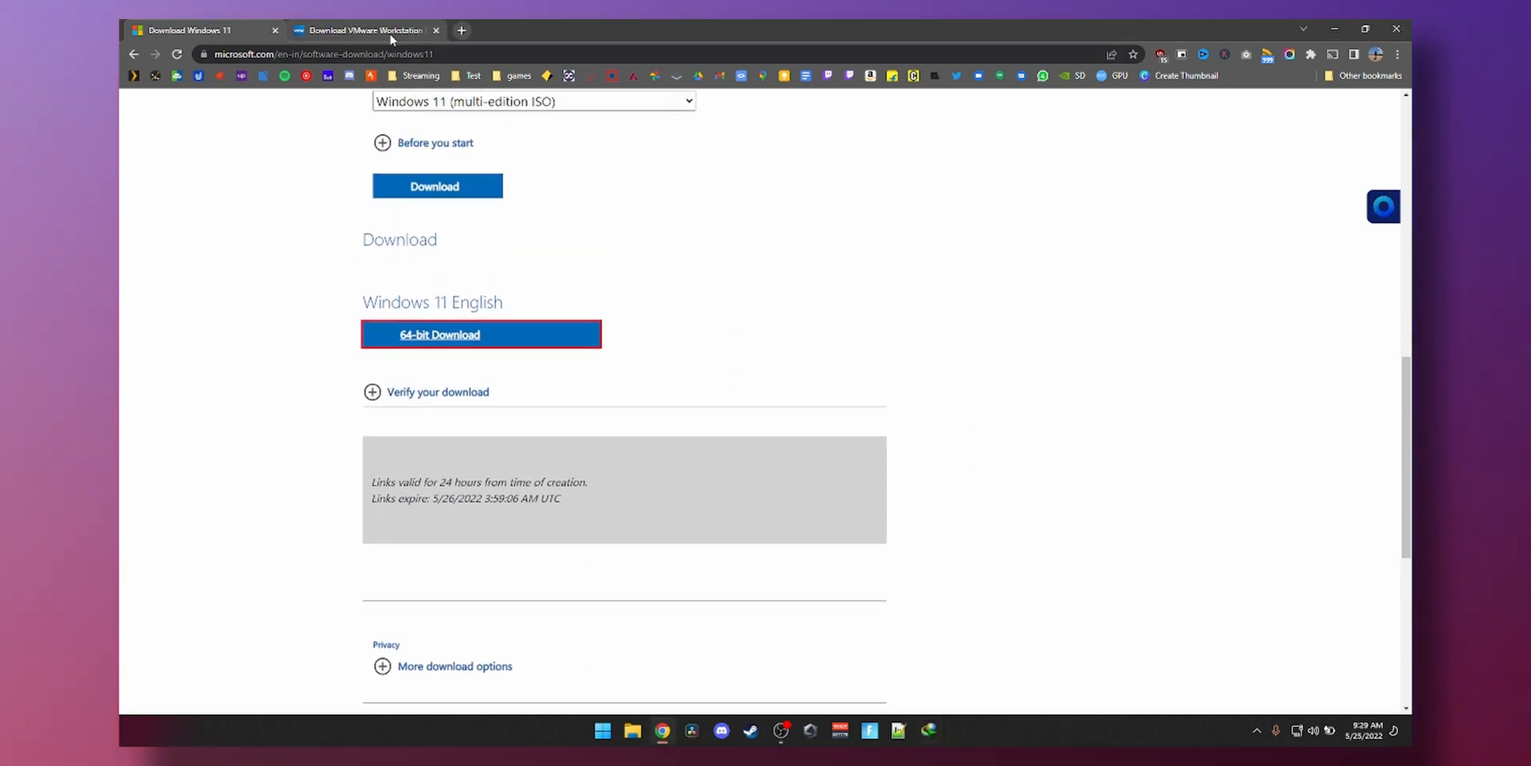
- Download the 584.21 MB Workstation 16 Player installer from the VMware page and run it
click(390, 33)
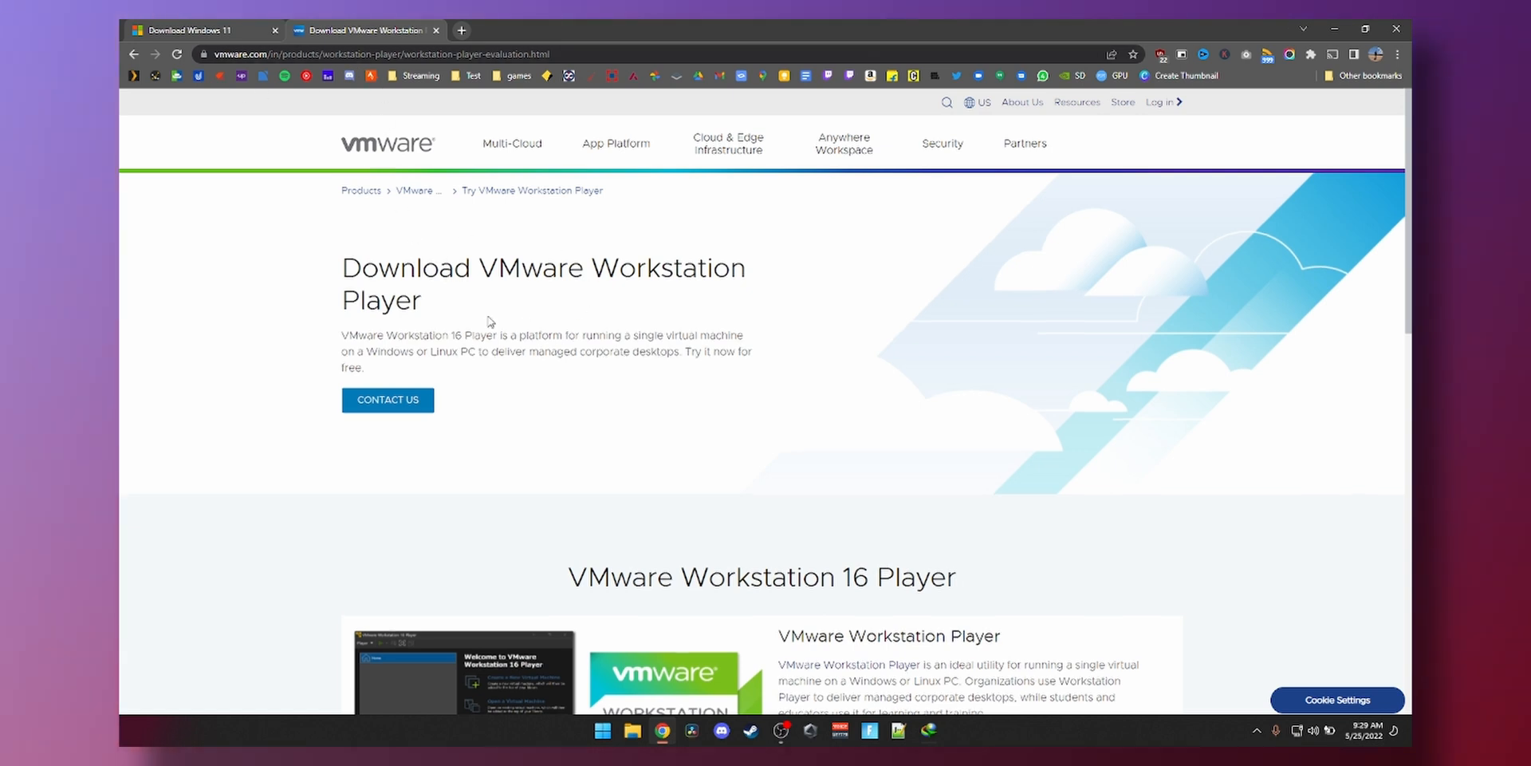
scroll(499, 322, down, 8)
click(436, 391)
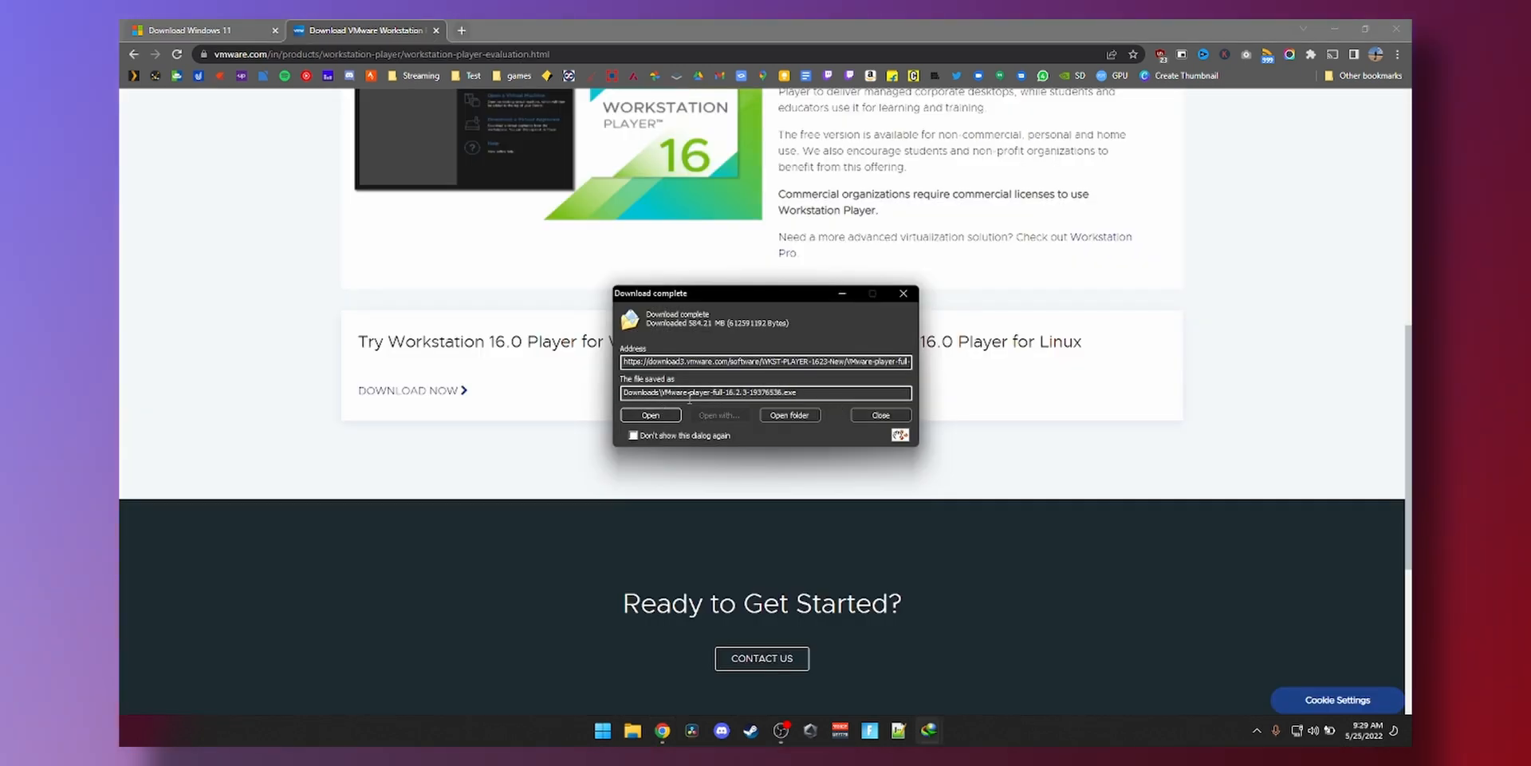
click(651, 415)
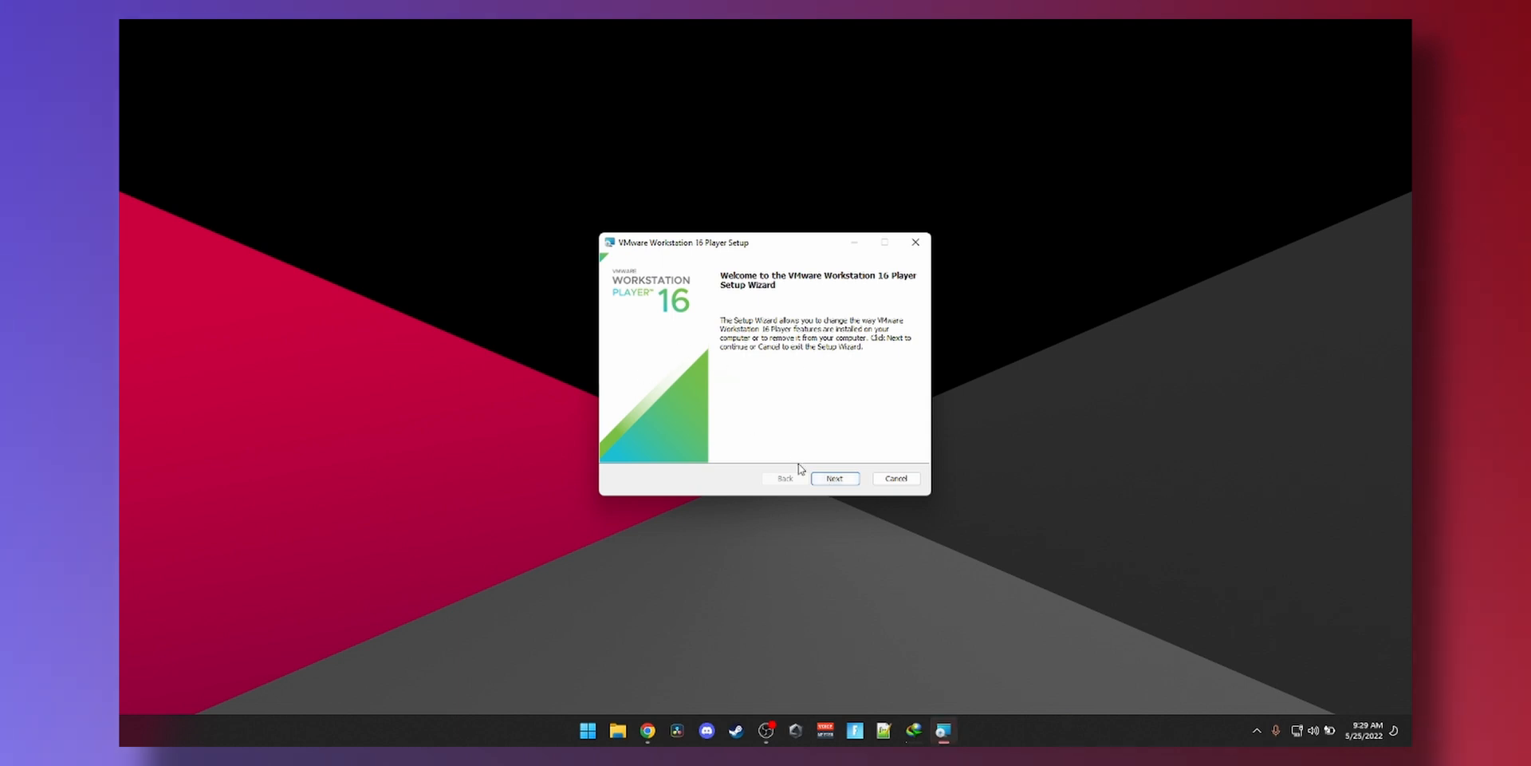
- Advance past the Player setup welcome page, then exit the setup wizard
click(842, 479)
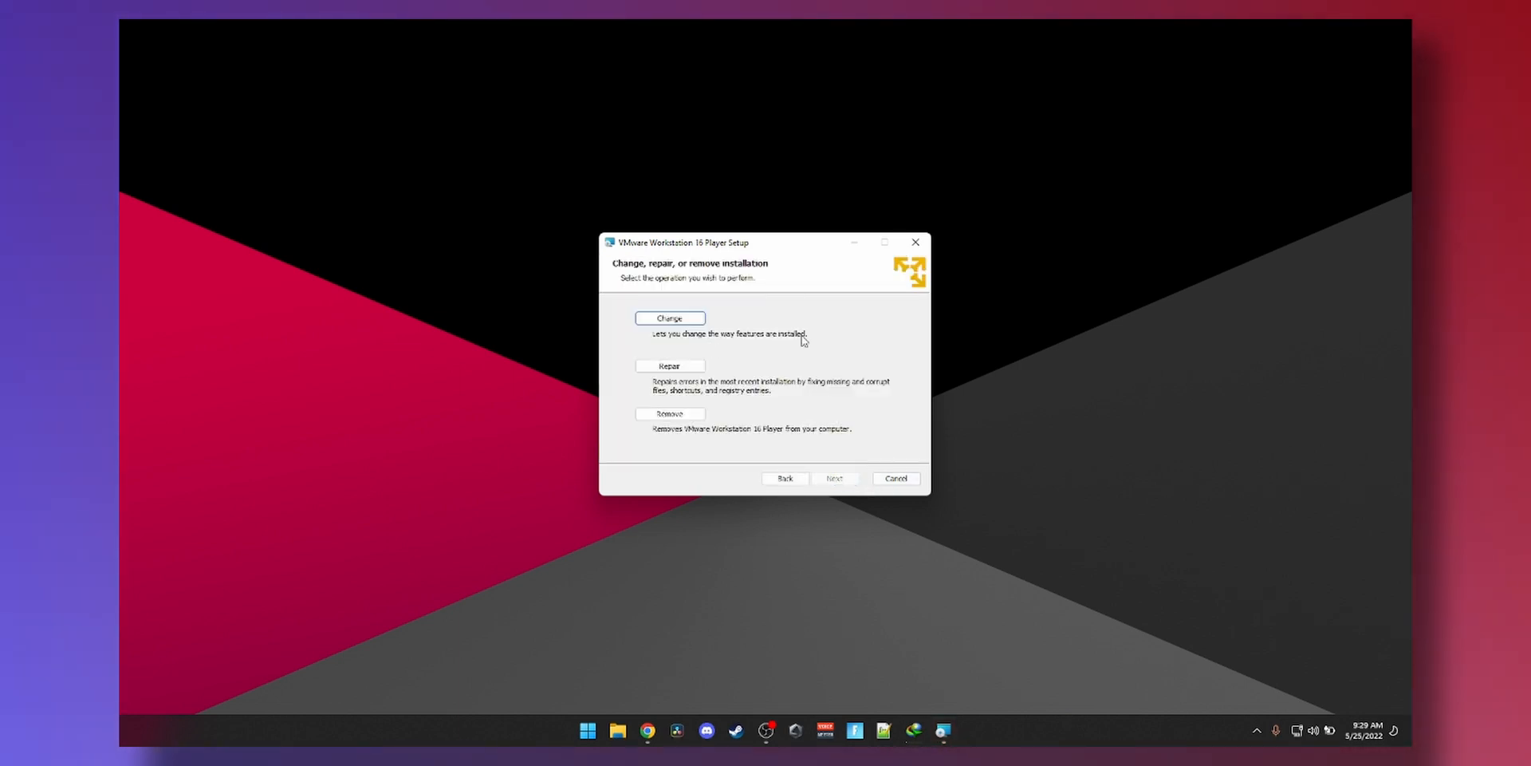
click(916, 241)
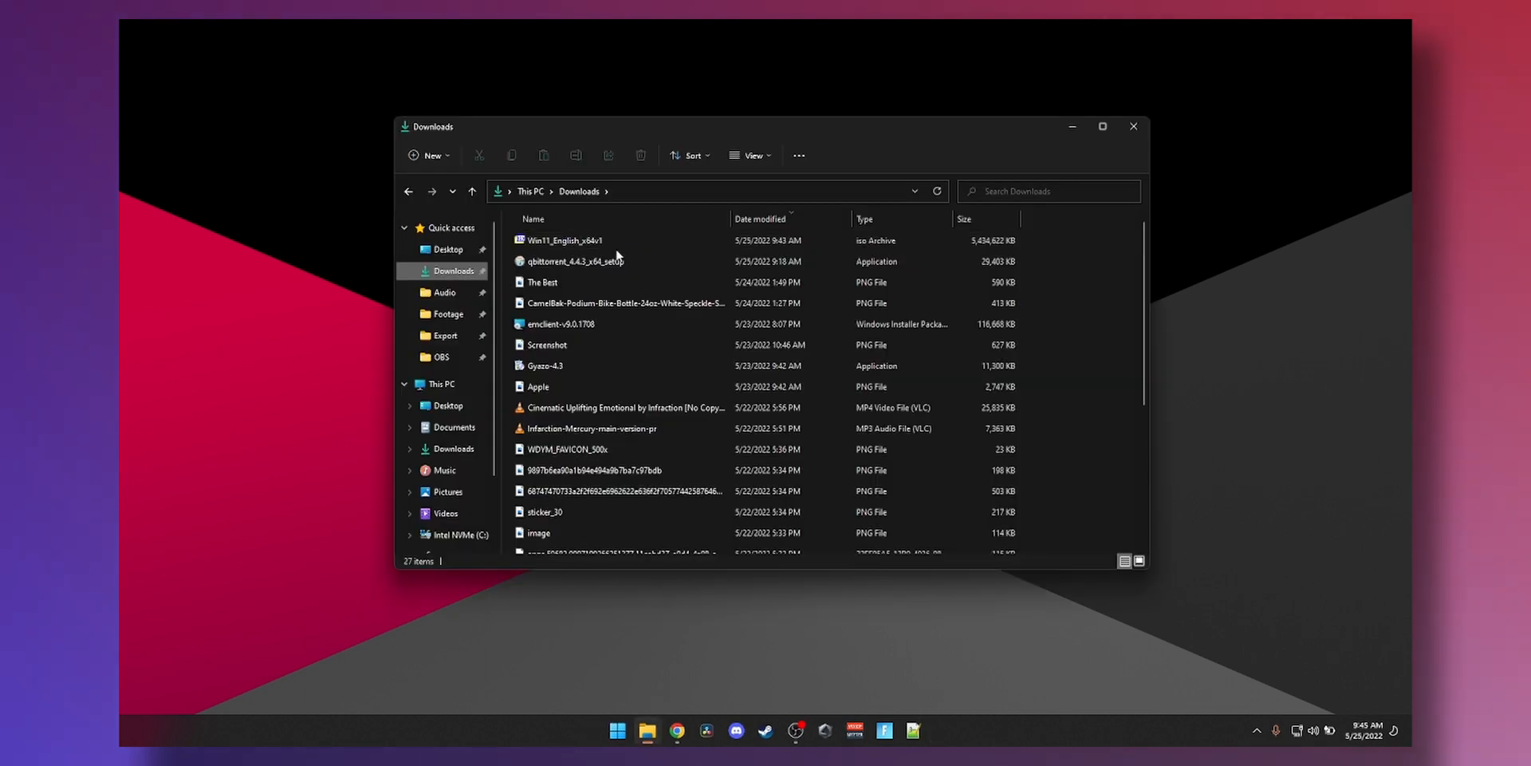
- Confirm the Win11_English_x64v1 ISO is in Downloads, then launch VMware Player from Start with 'vm'
click(575, 244)
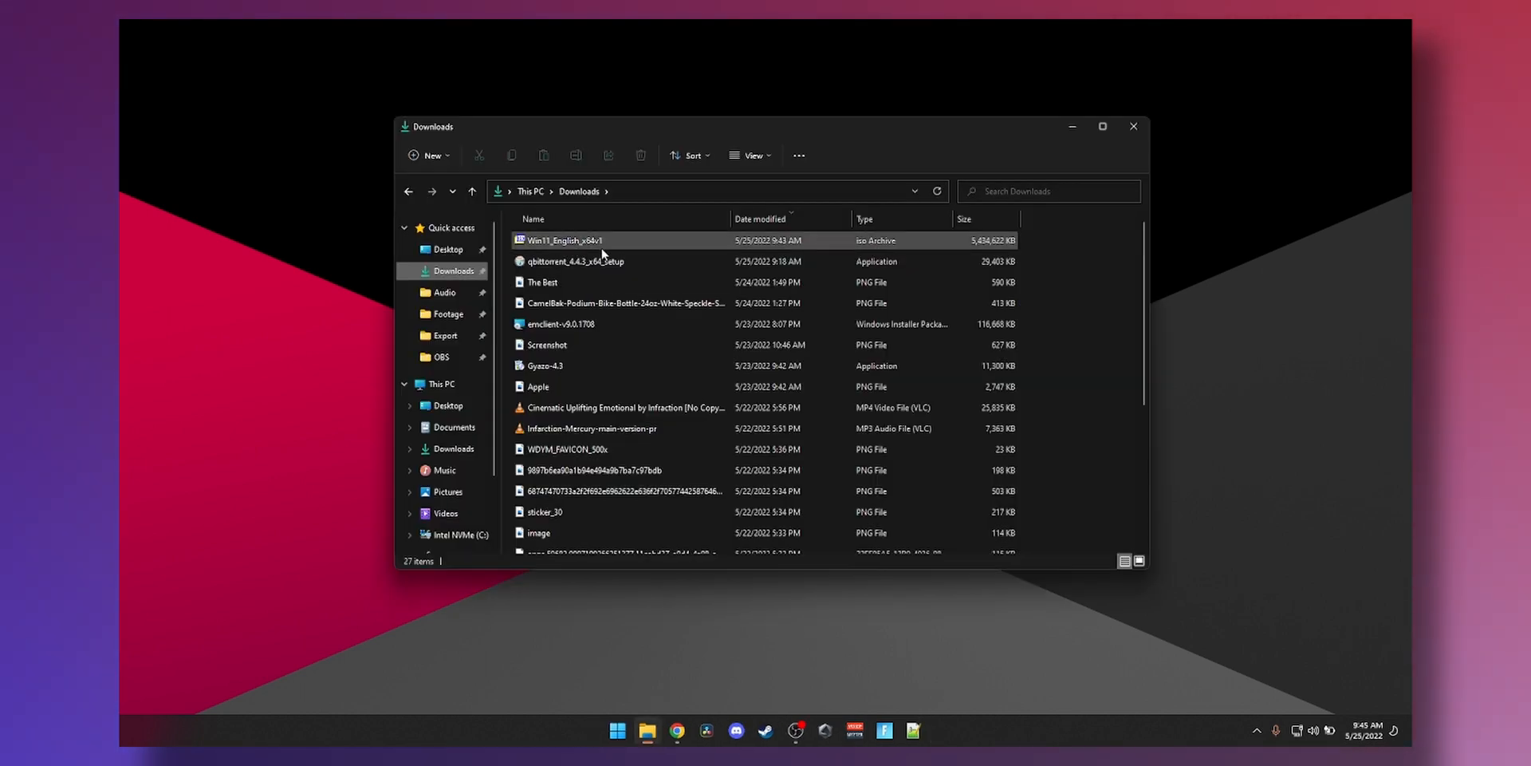
click(1133, 126)
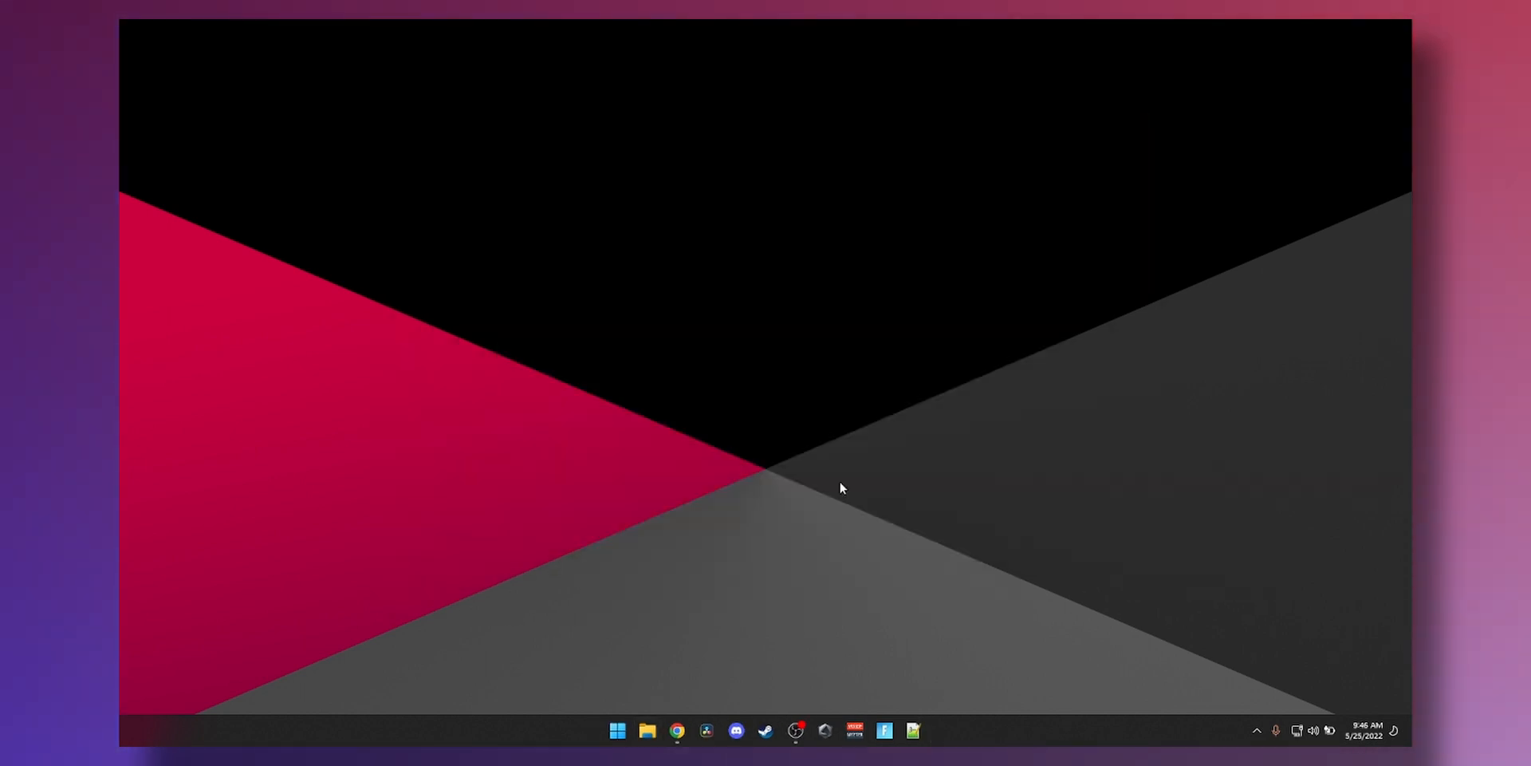
click(617, 732)
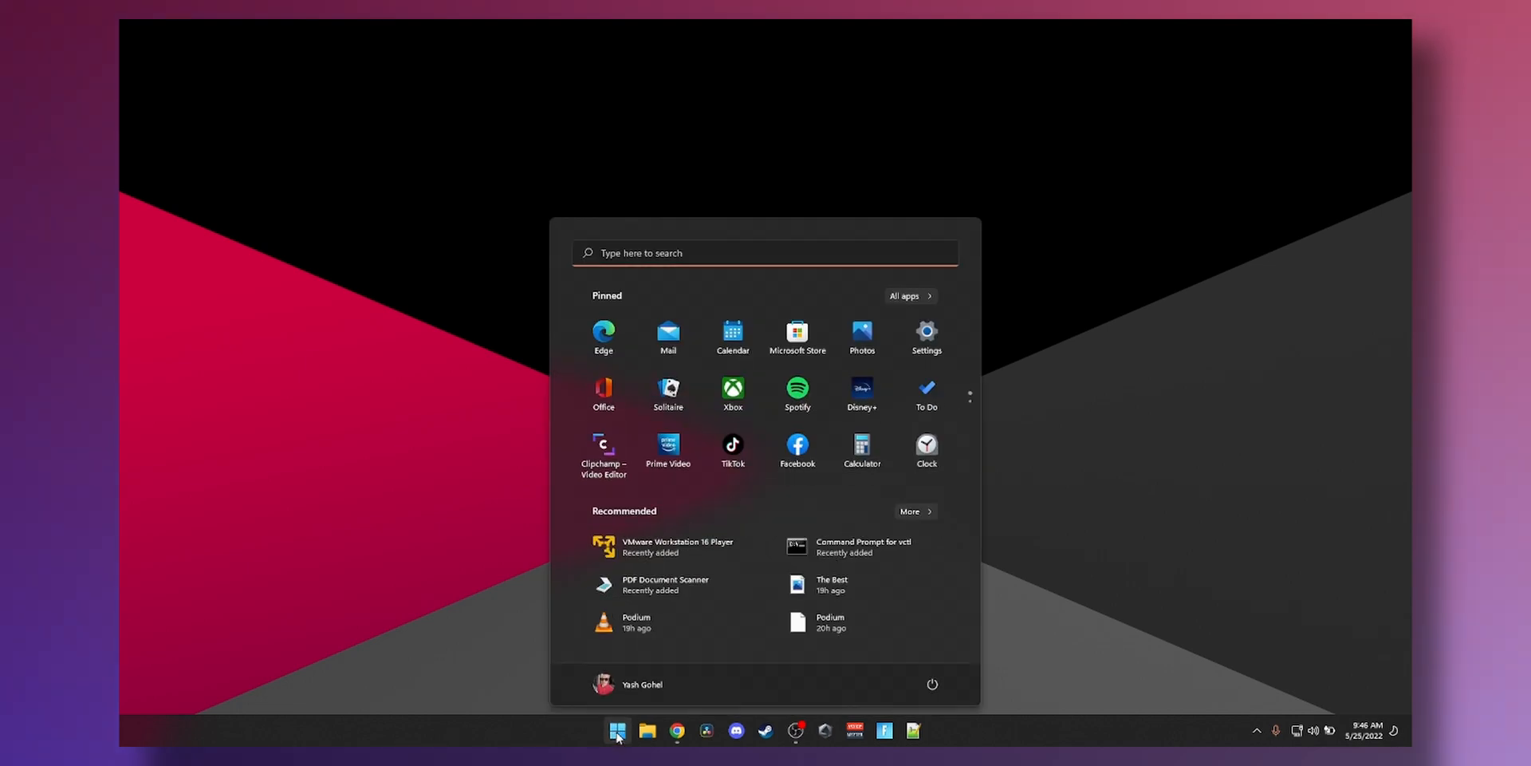
text(vm)
key(Return)
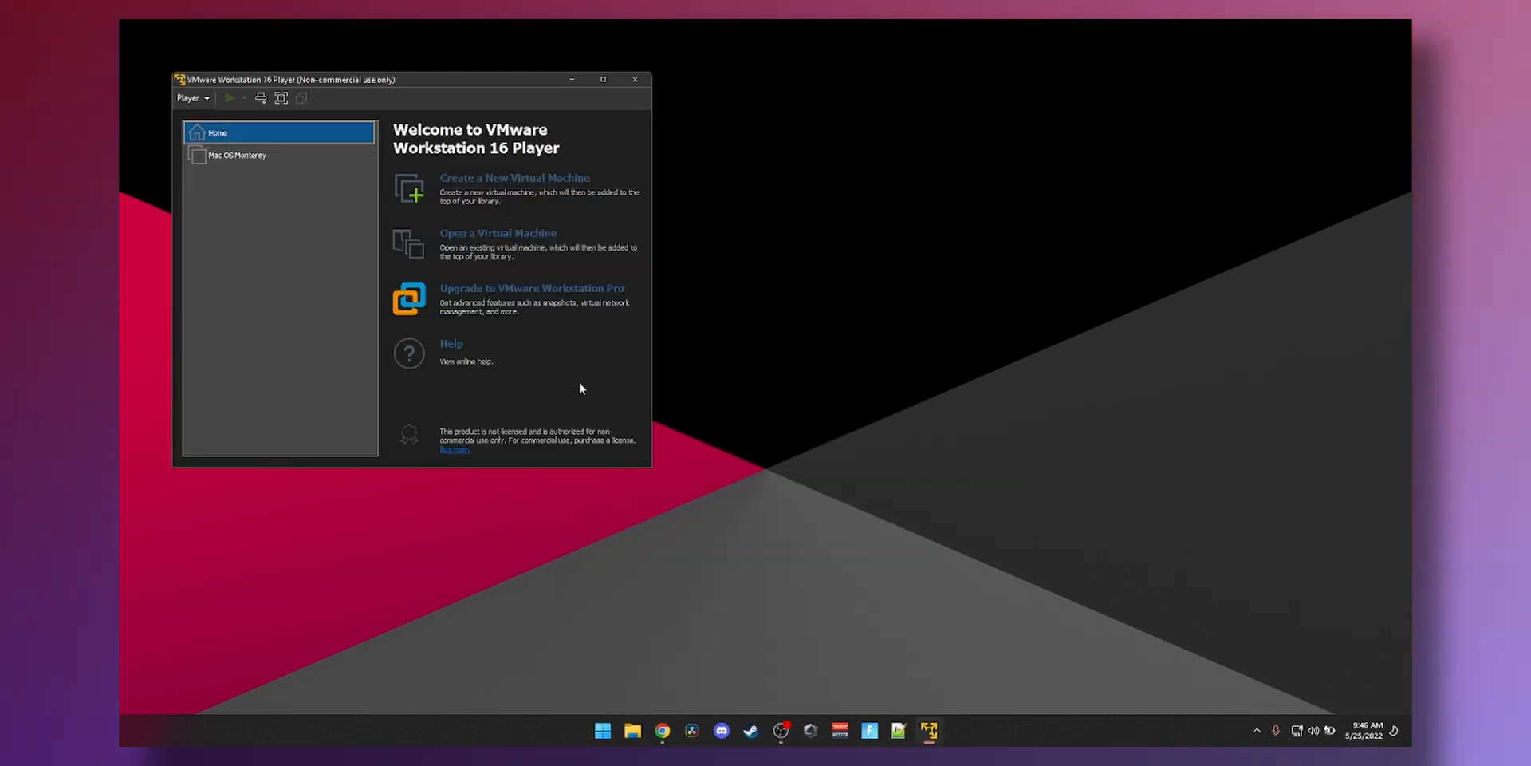
- Start a new virtual machine installing from the Win11_English_x64v1 ISO in Downloads
click(498, 187)
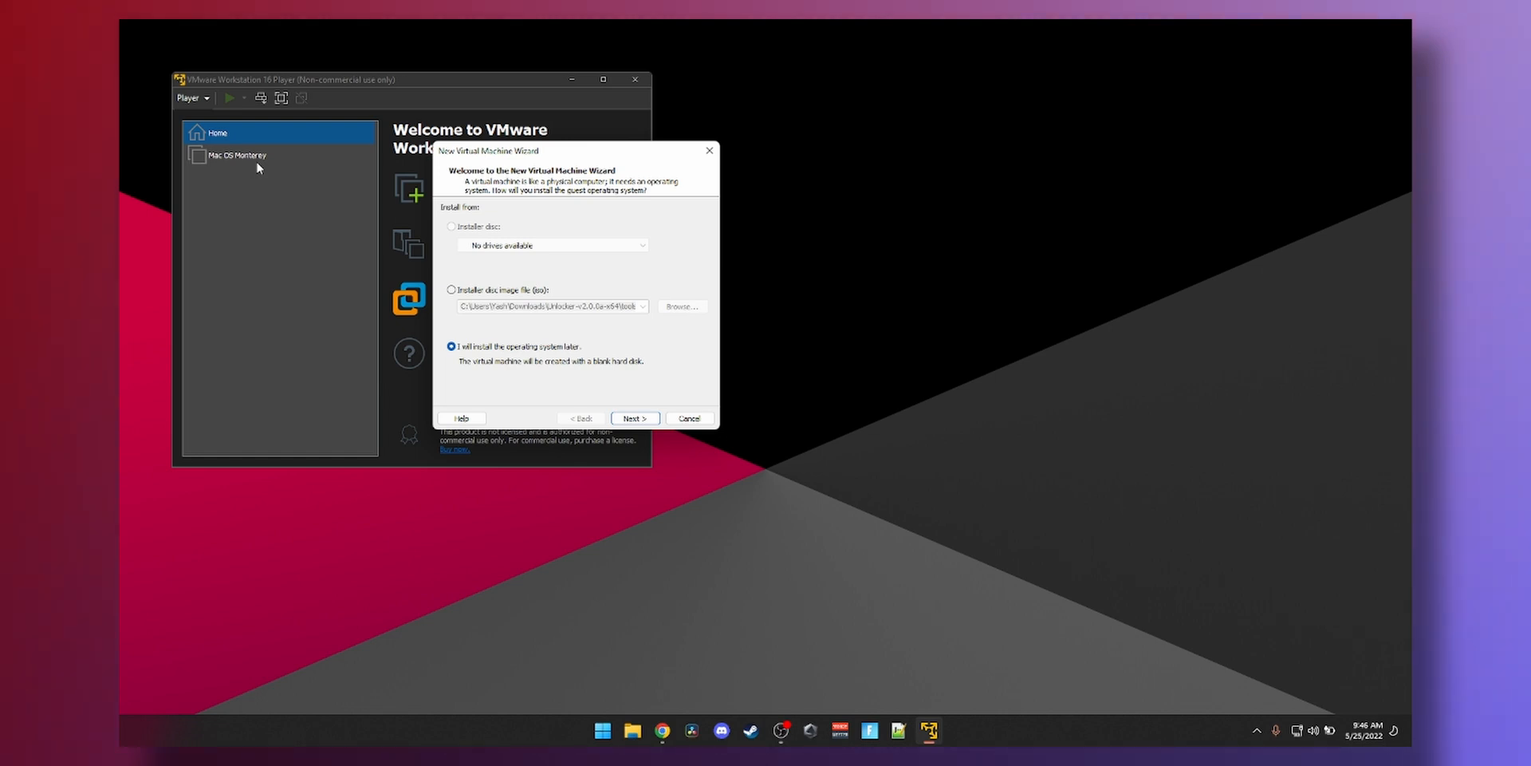
click(451, 290)
click(682, 306)
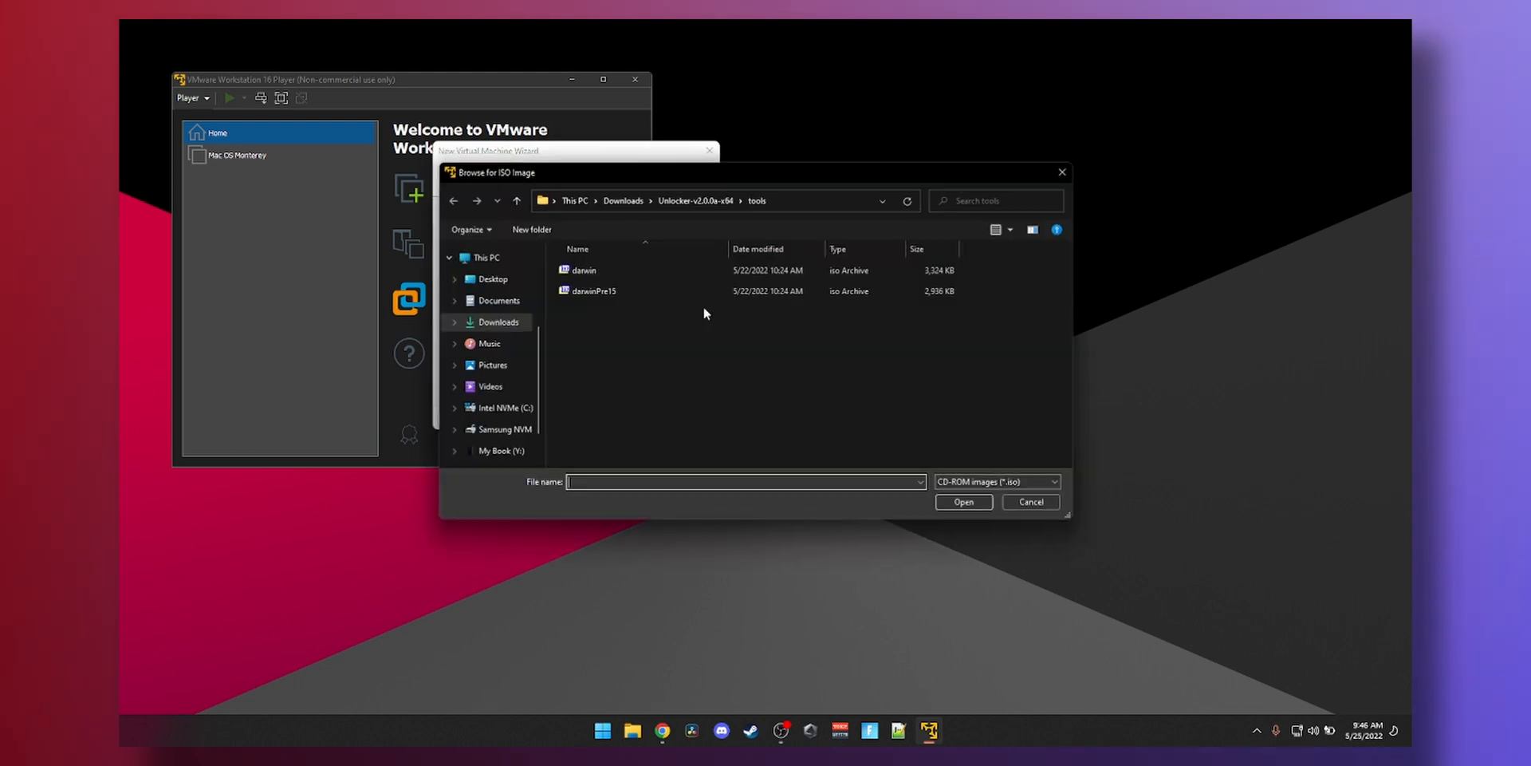
click(498, 326)
double_click(596, 293)
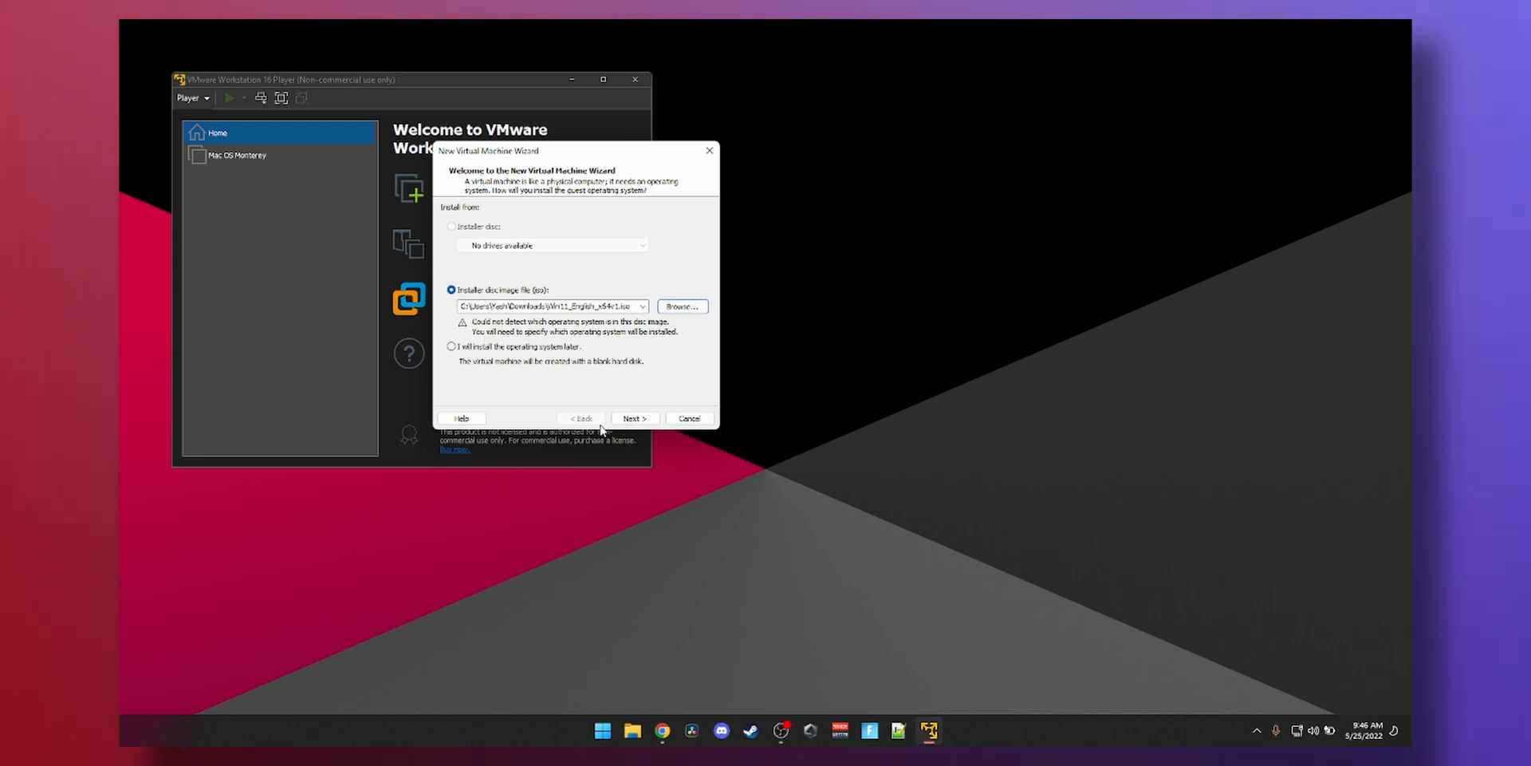
click(635, 417)
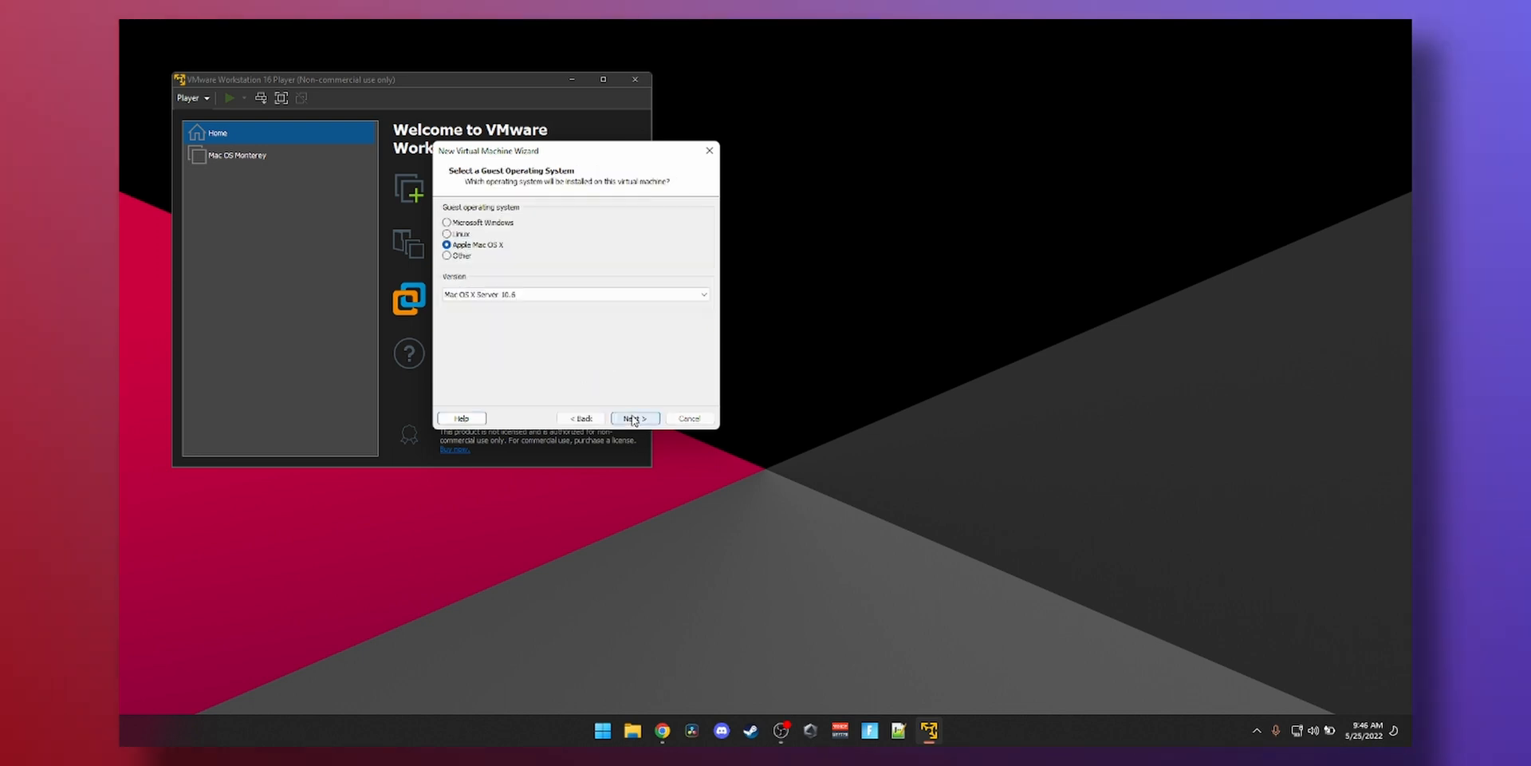
- Keep Windows 10 and later x64 as guest, name the VM Windows 11, and accept the 60 GB split disk
click(485, 294)
click(495, 300)
click(631, 418)
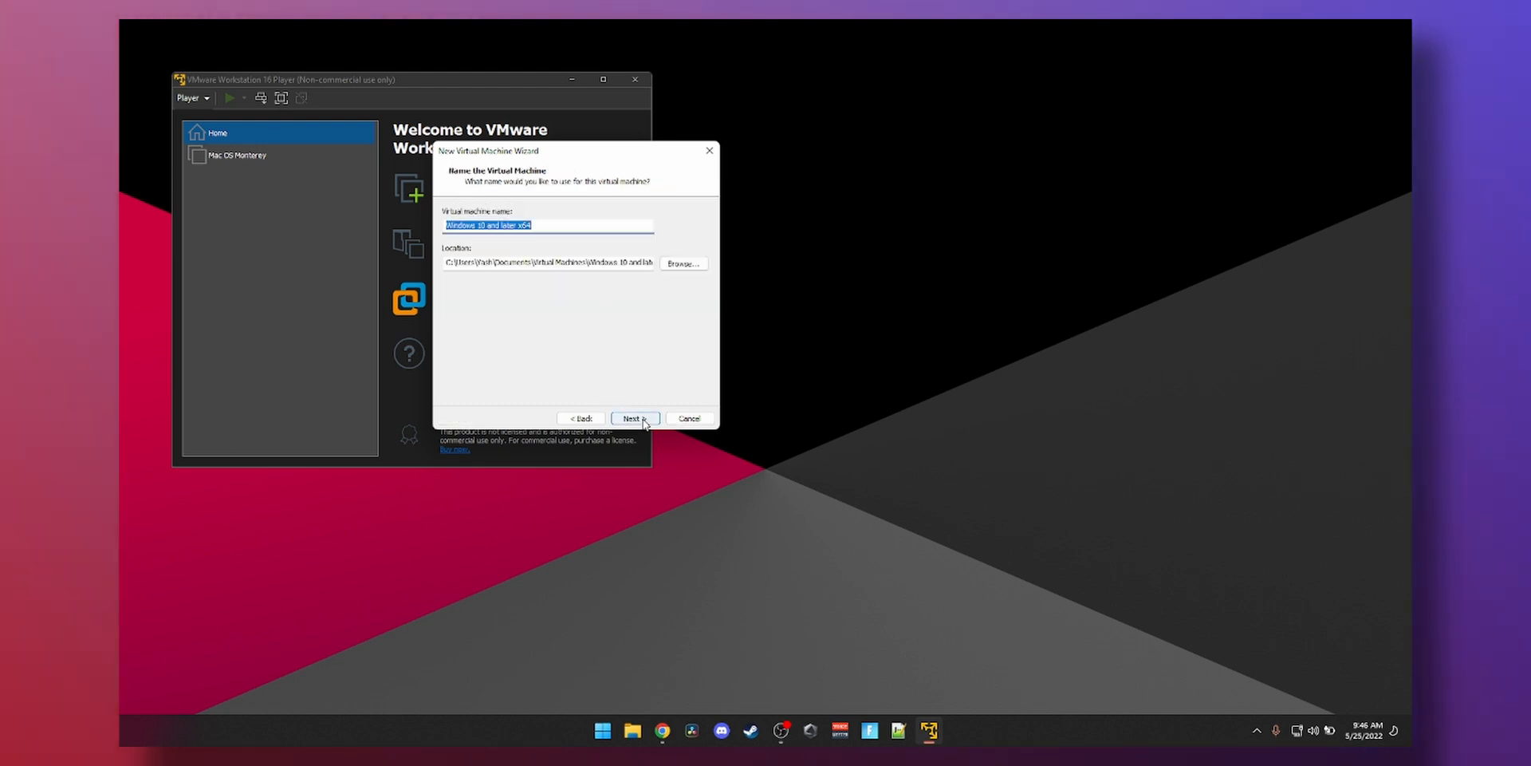
text(Windows 11)
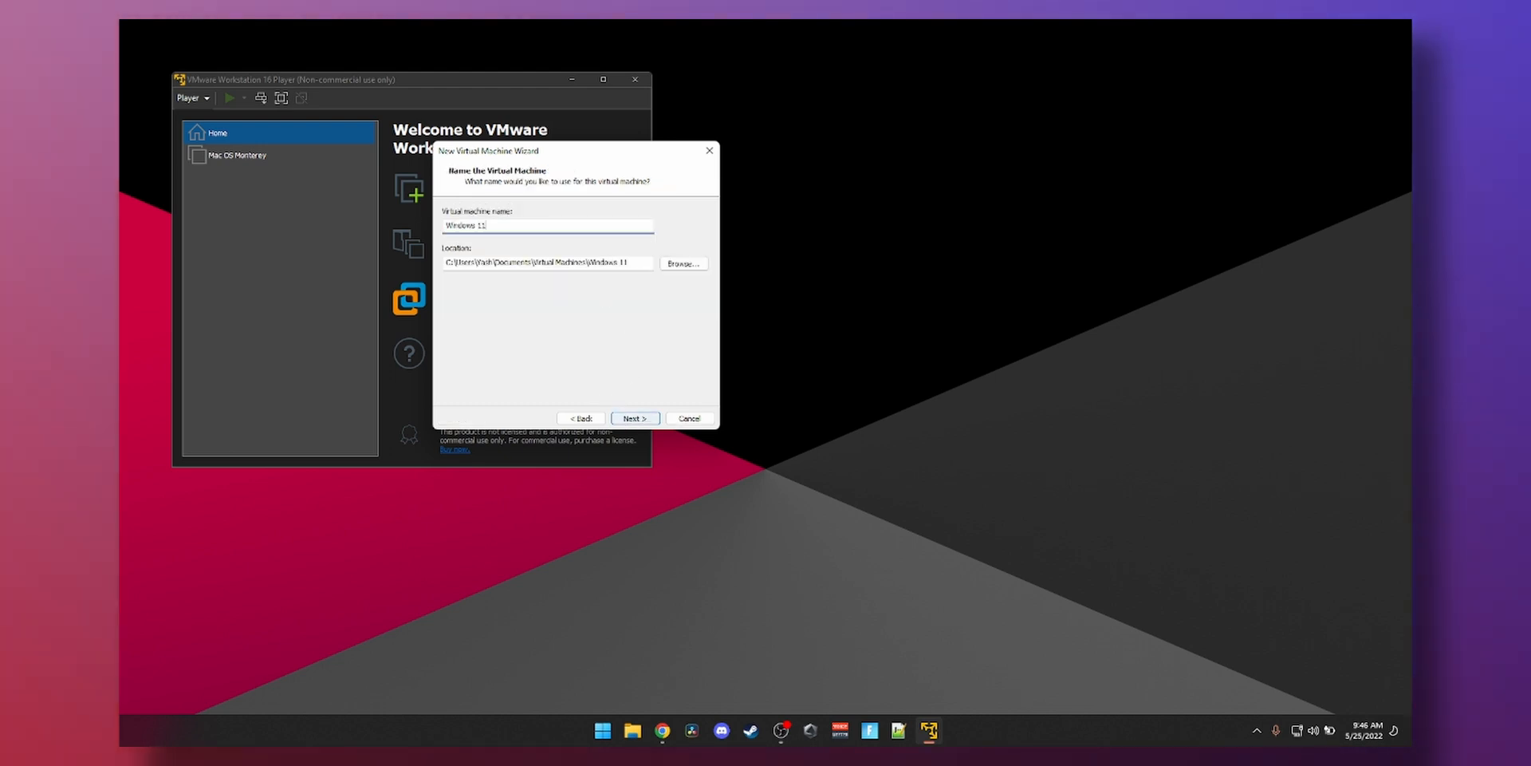
key(Return)
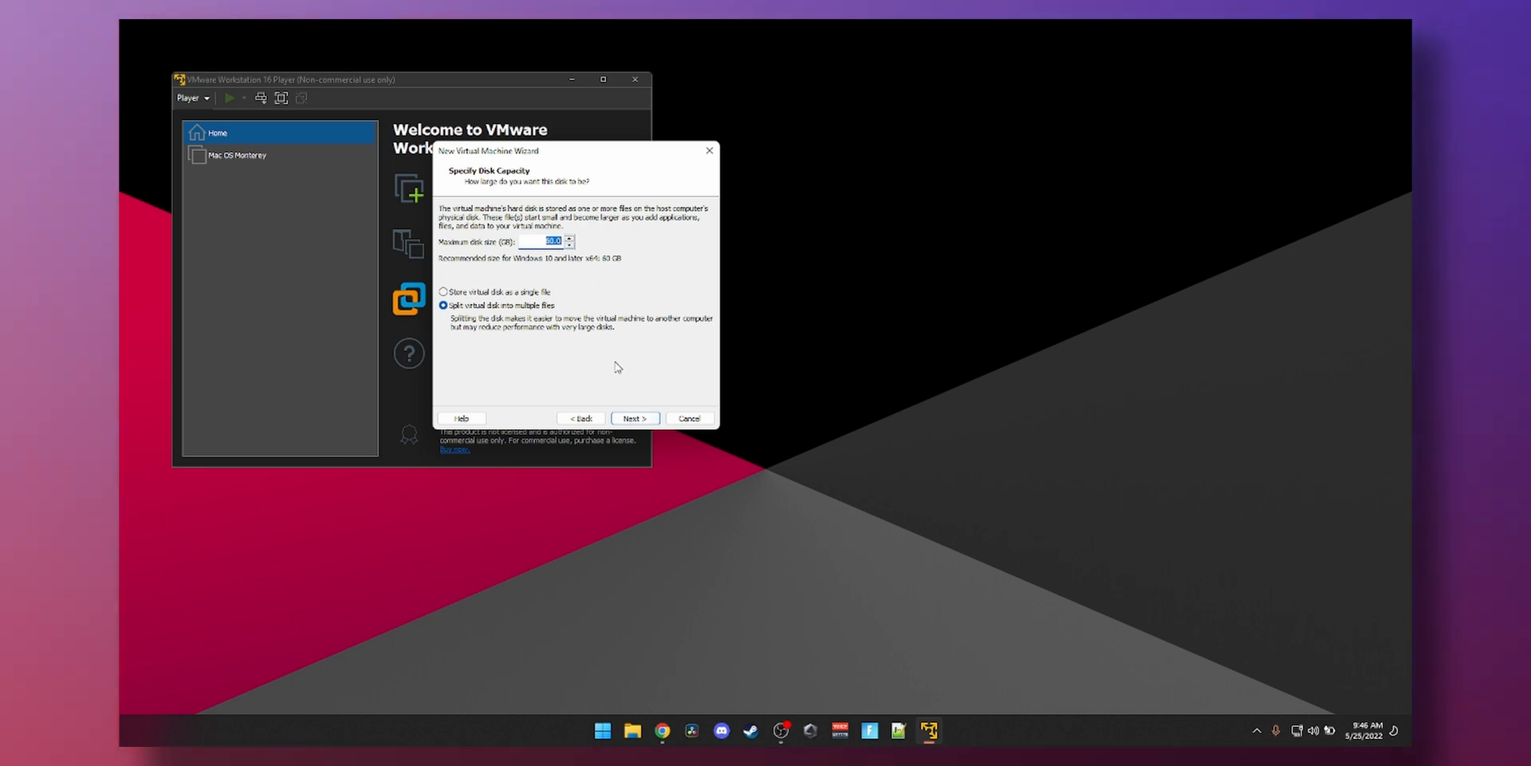
click(635, 419)
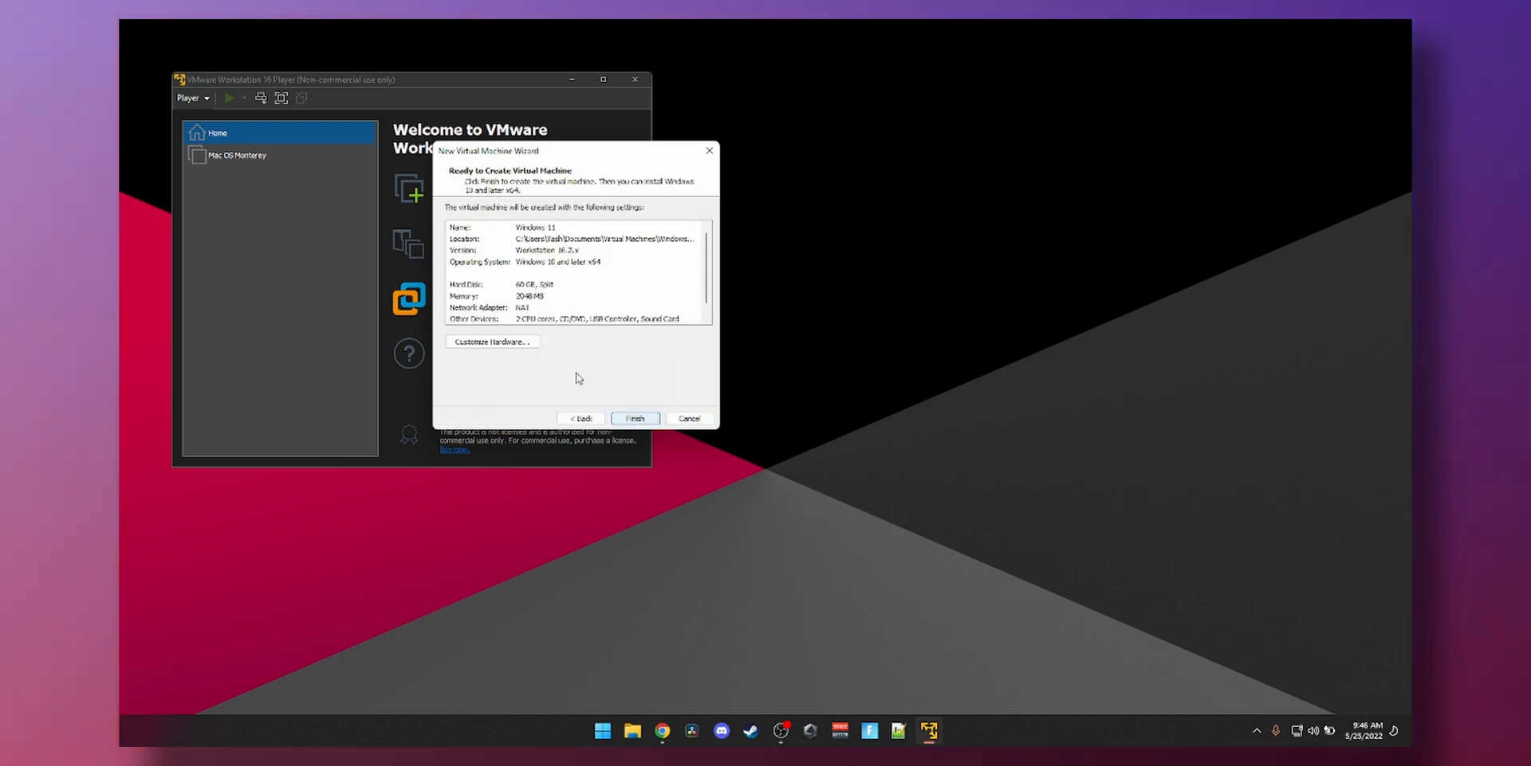
click(500, 344)
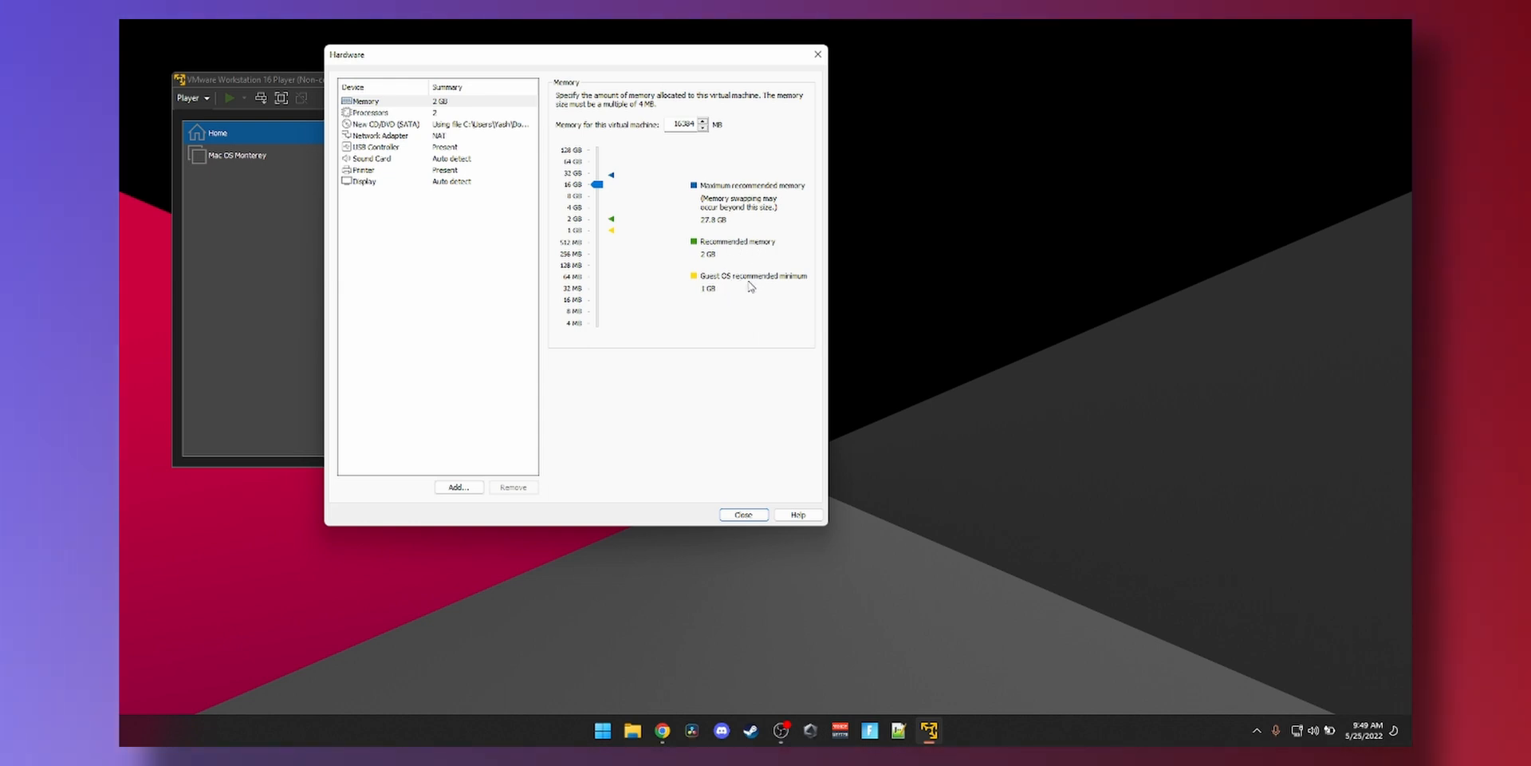
- Set Processors to 6 cores, finish the Windows 11 VM wizard, and play the VM
click(472, 112)
click(698, 98)
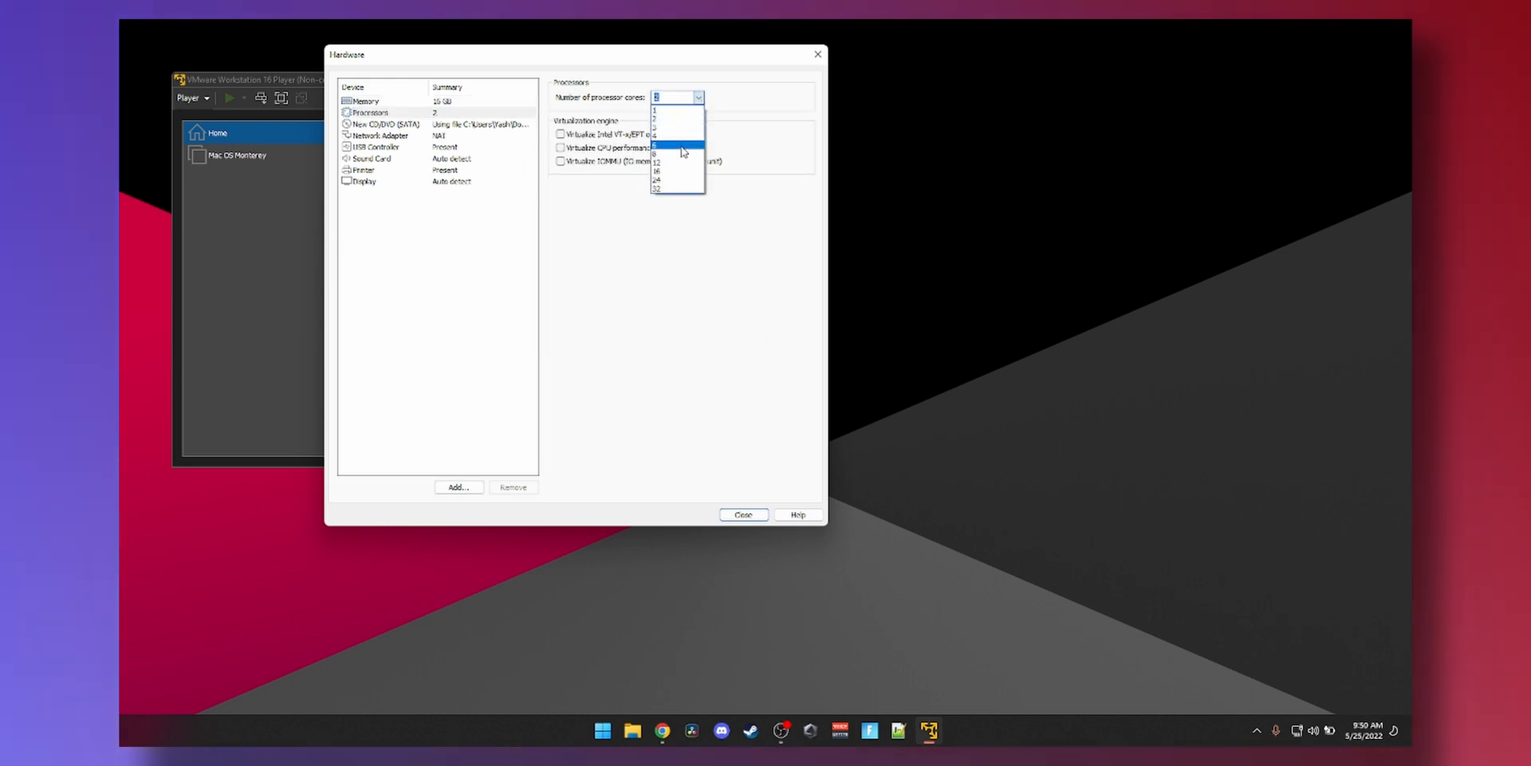
click(684, 145)
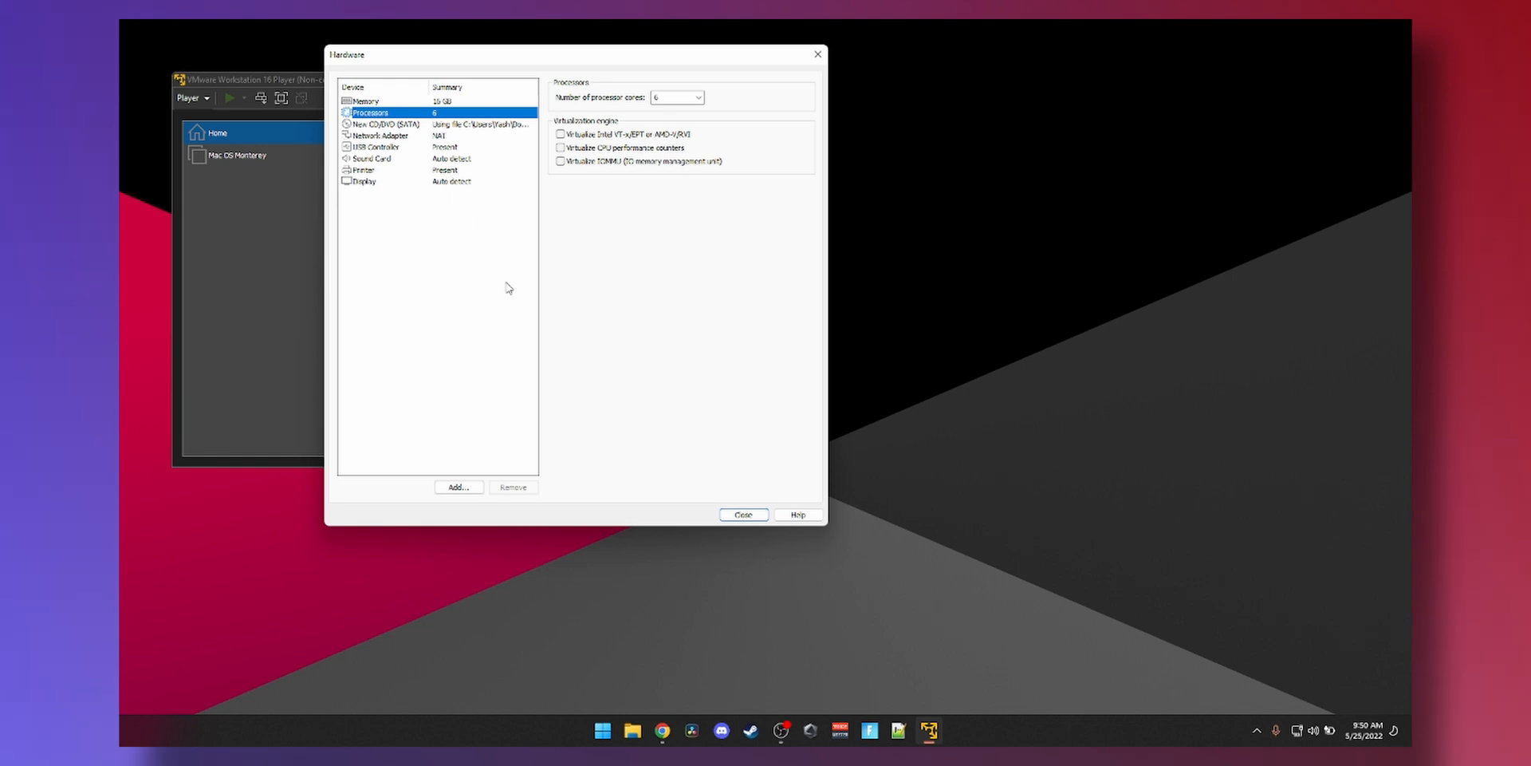
click(742, 514)
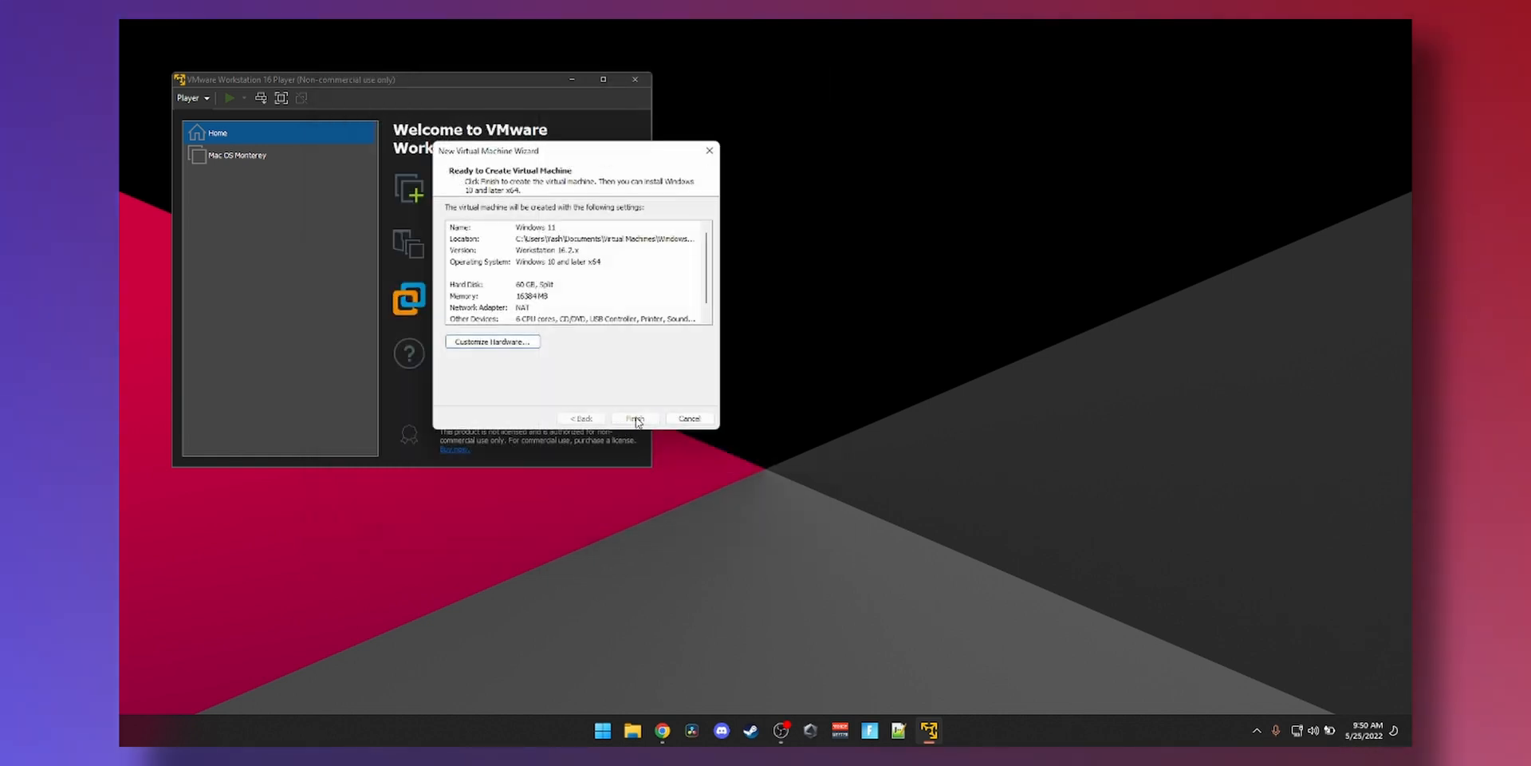
click(635, 418)
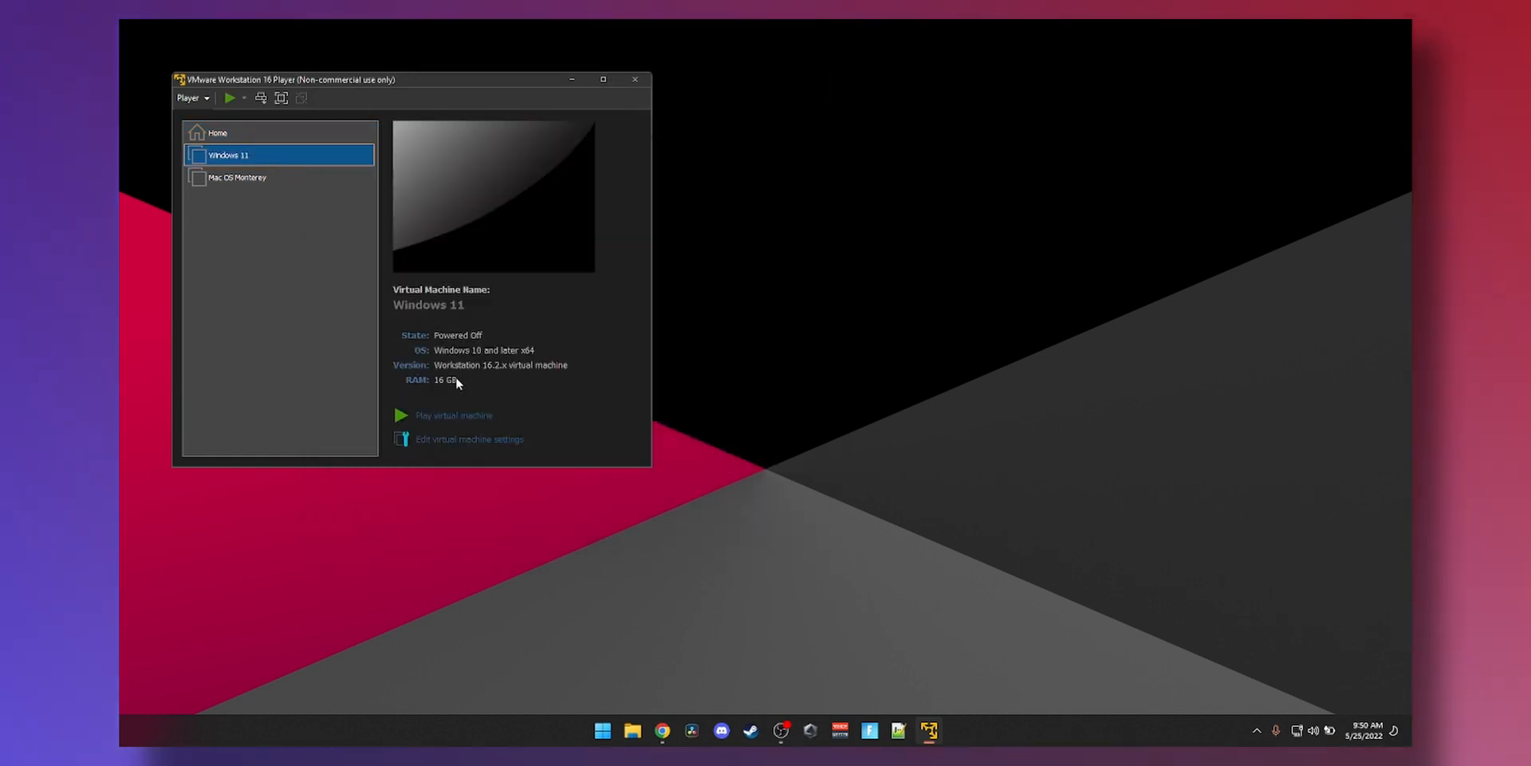
click(460, 421)
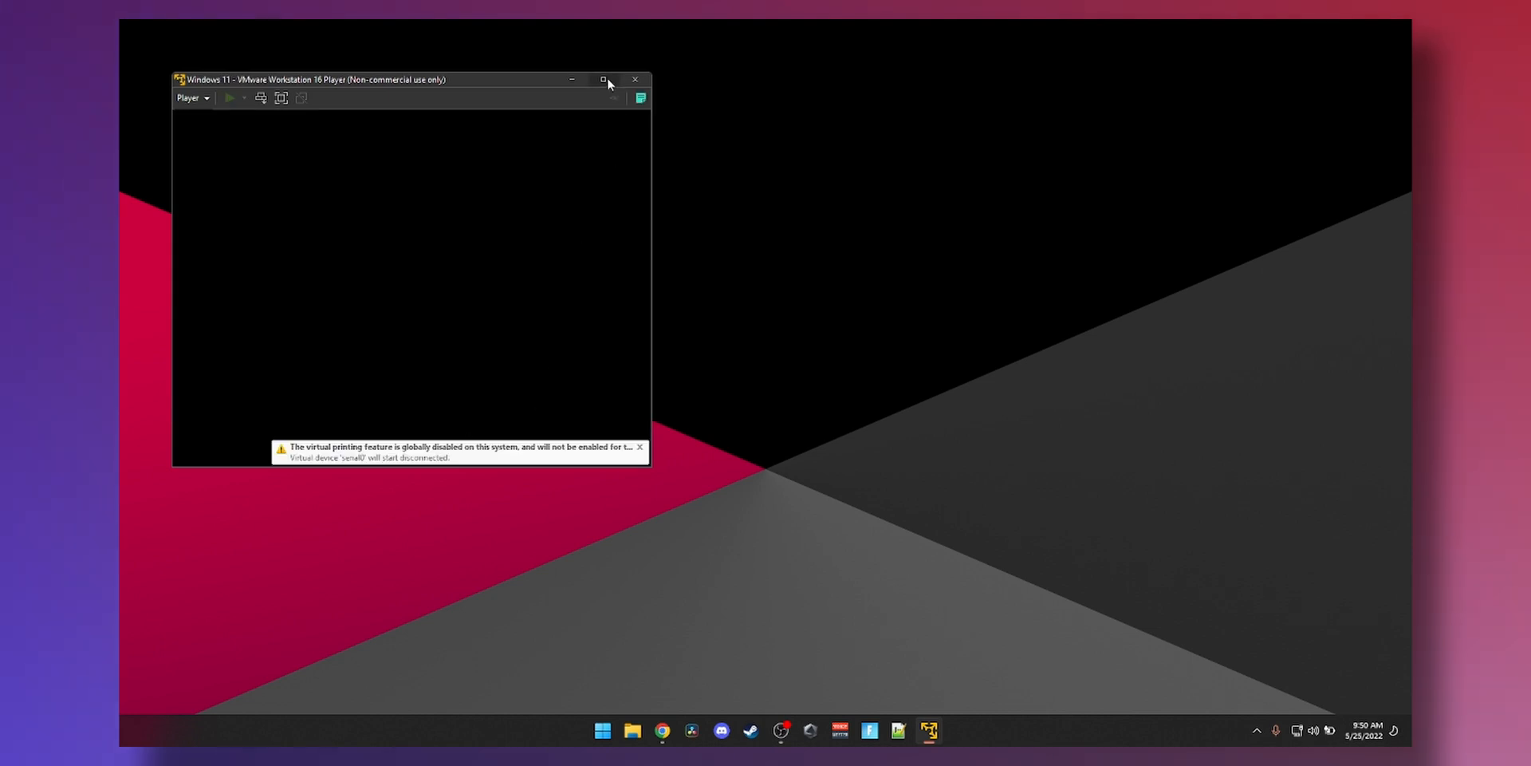
- Maximize the VM, boot from the installer DVD, and start Windows Setup without a product key
click(603, 79)
key(Return)
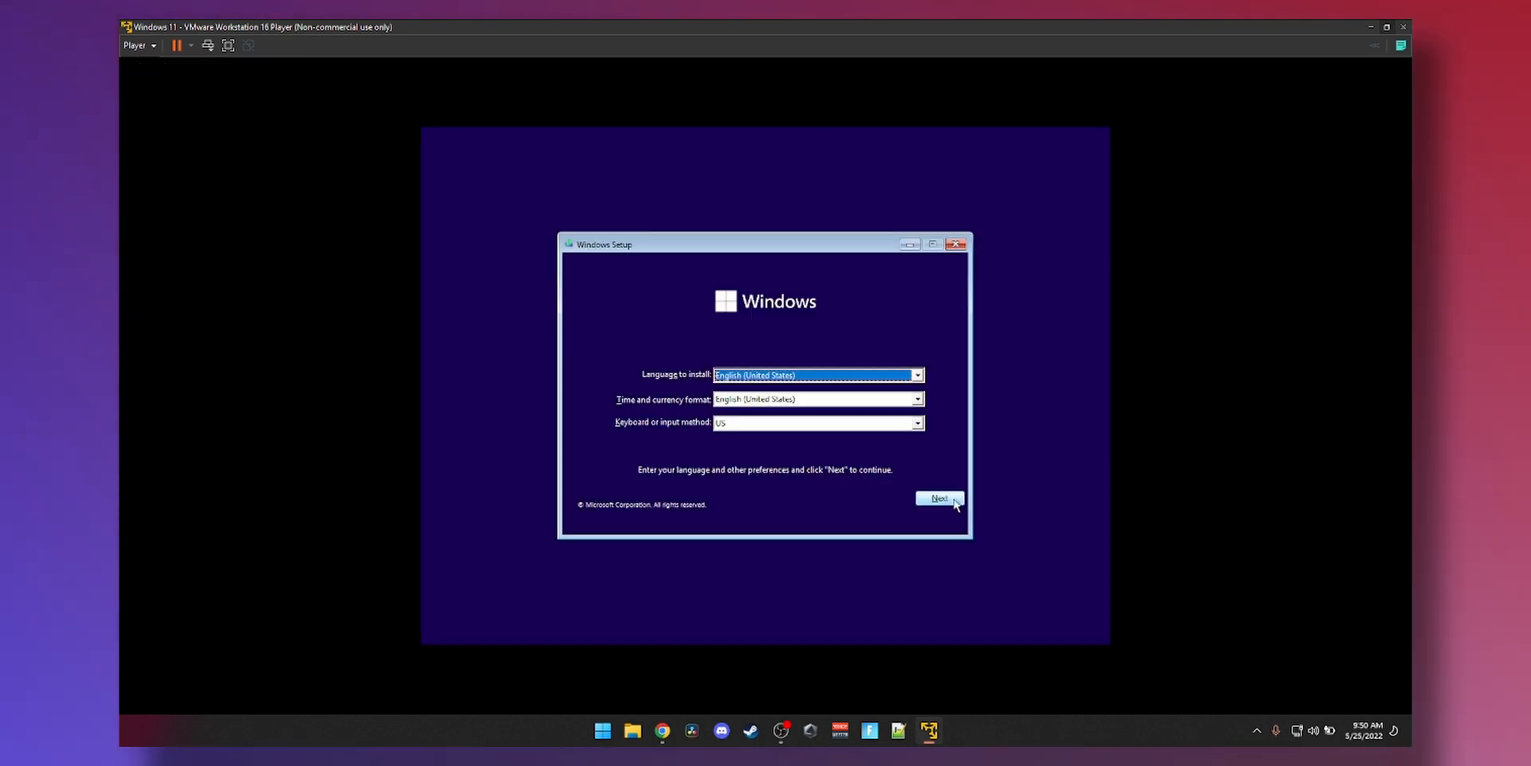
click(938, 500)
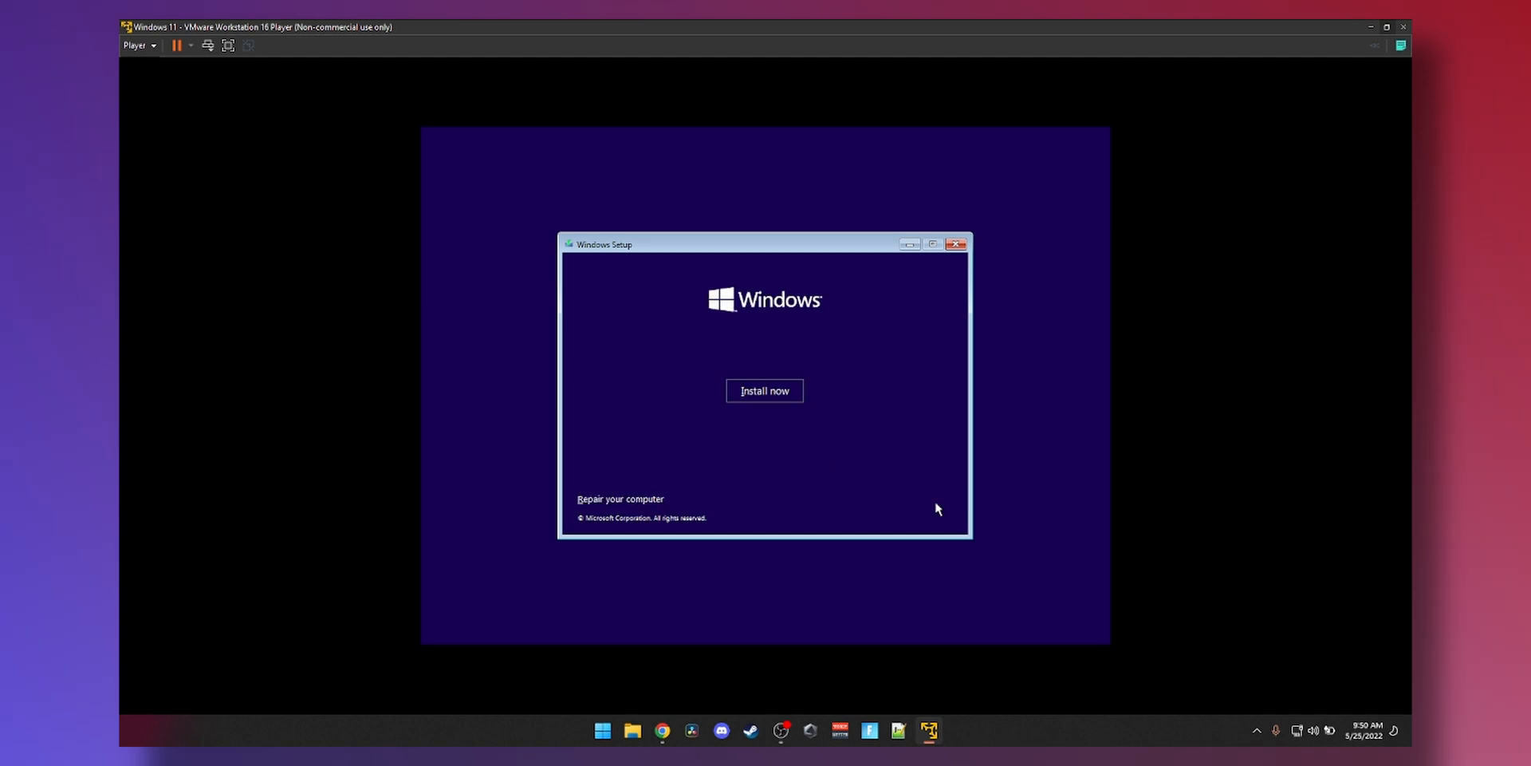
click(781, 399)
click(813, 504)
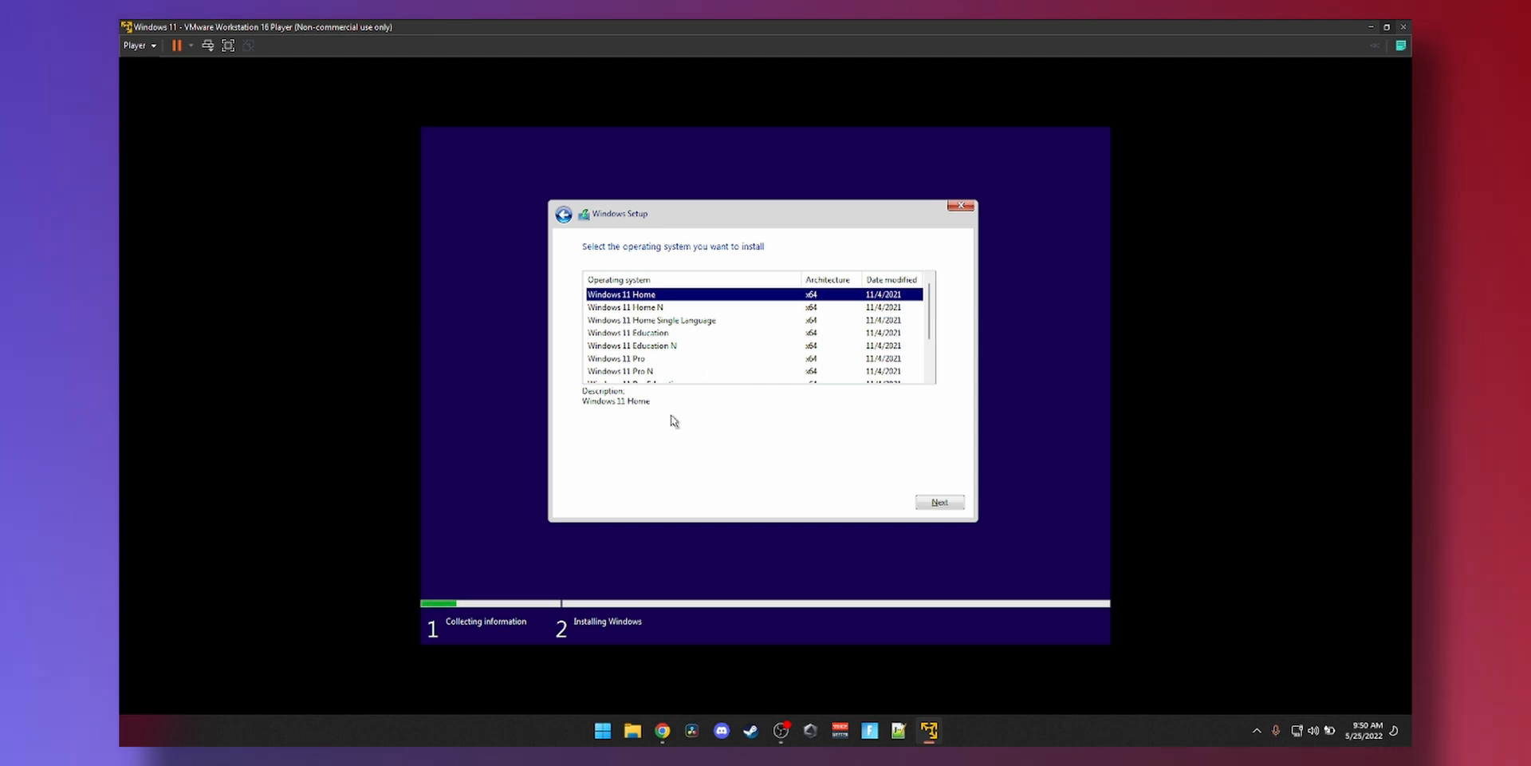
- Select Windows 11 Pro and continue, reaching the 'This PC can't run Windows 11' message
scroll(661, 322, down, 2)
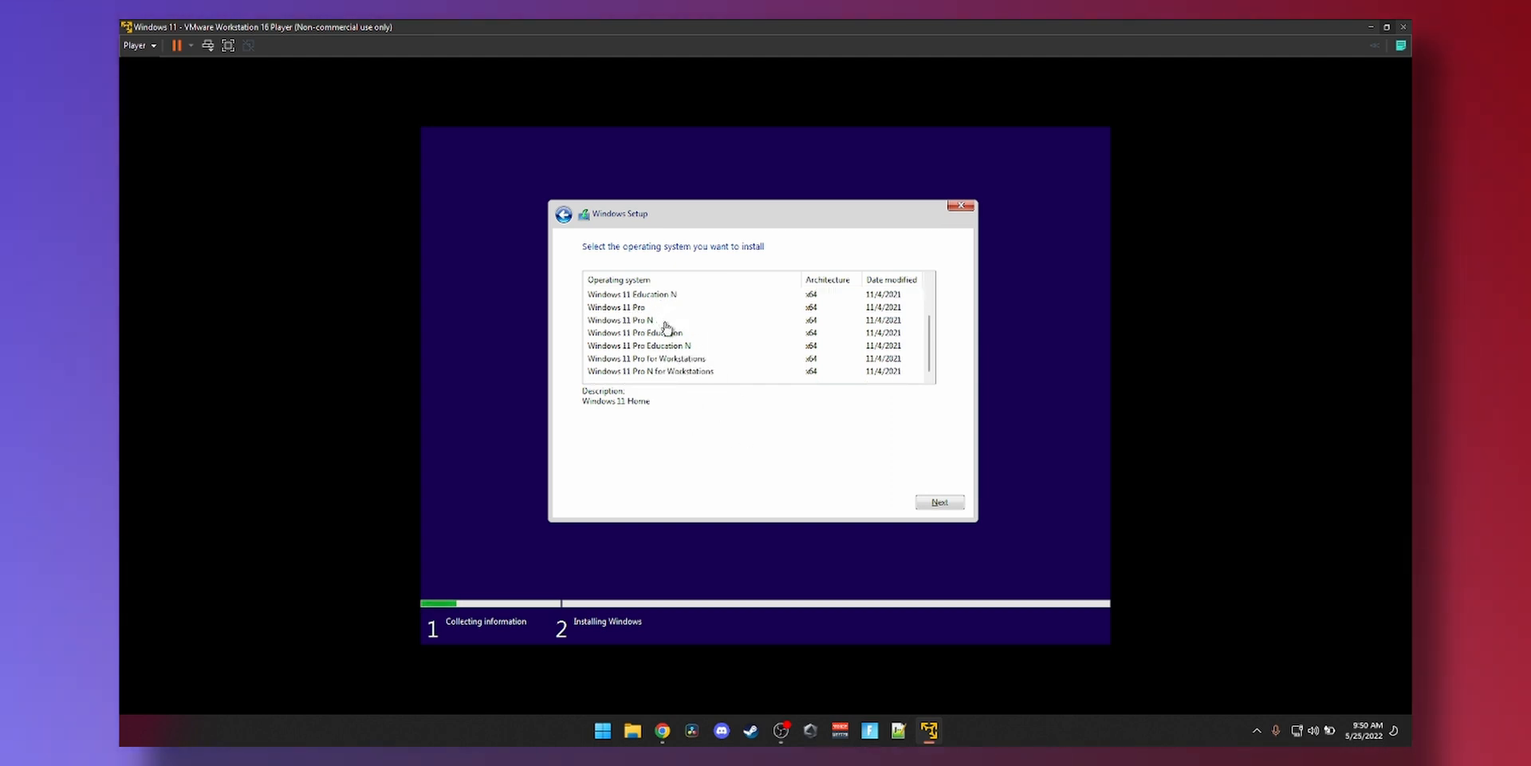
click(642, 309)
click(929, 508)
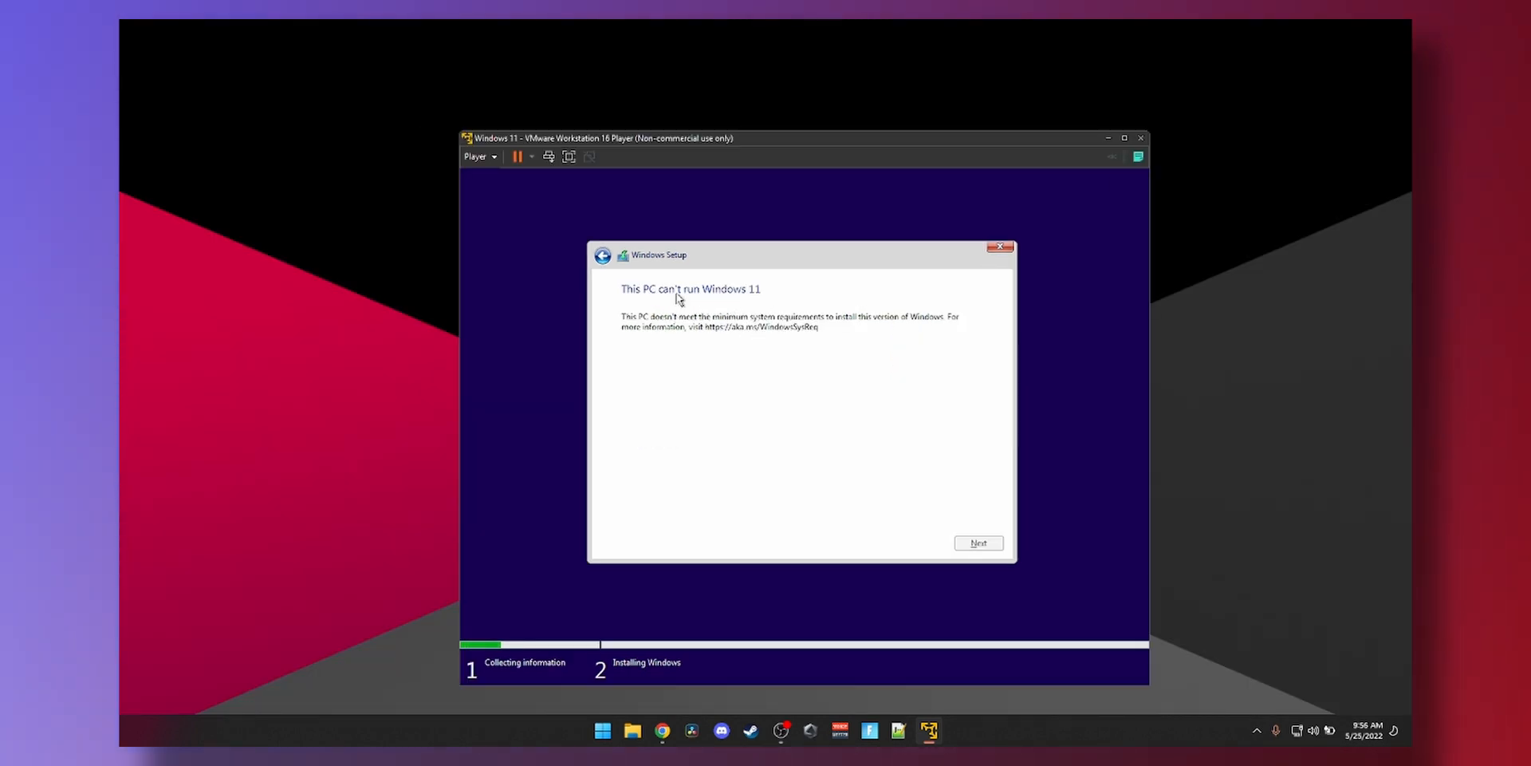
- Go back from the compatibility block, open Command Prompt with Shift+F10, and run regedit
click(604, 256)
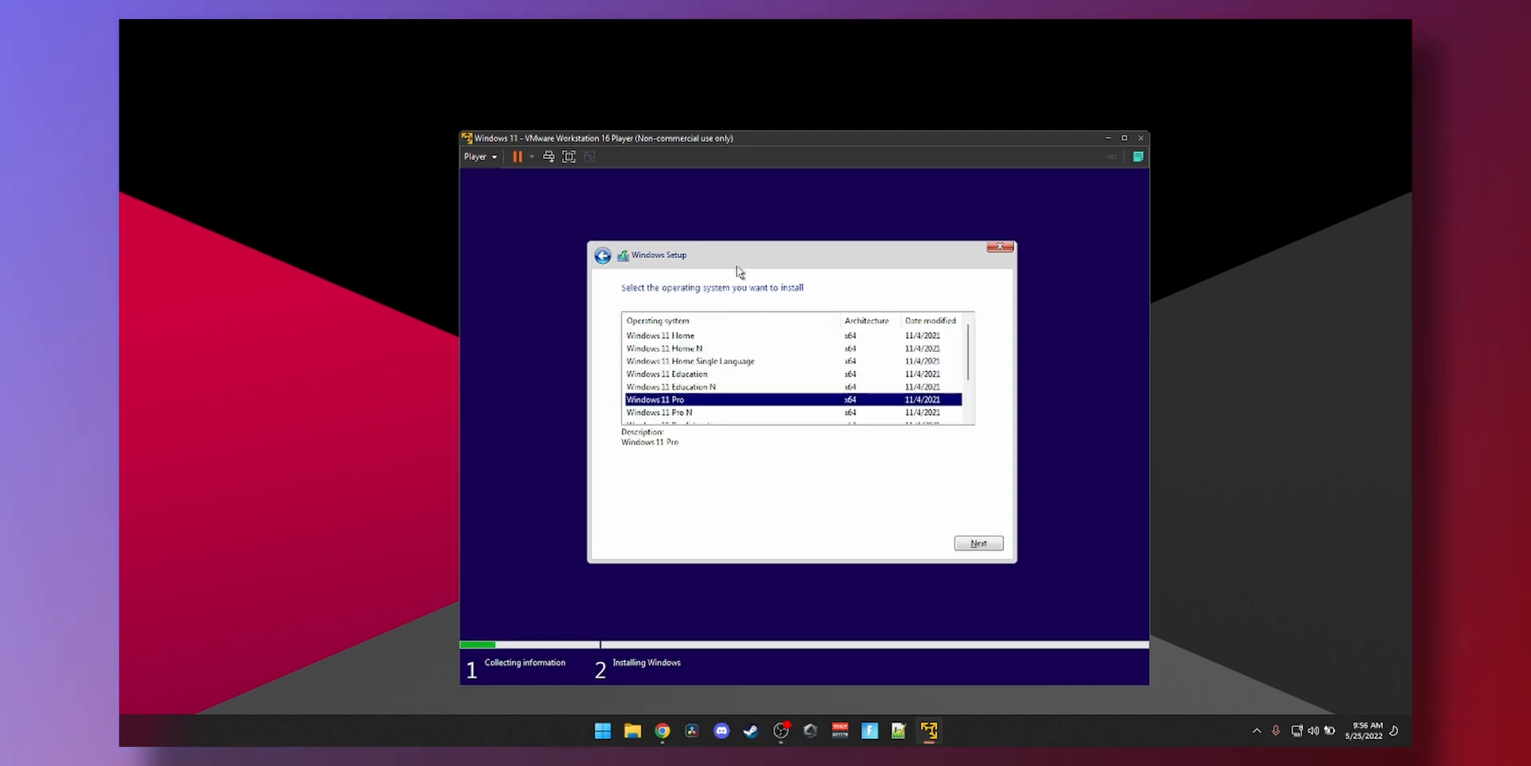
key(shift+F10)
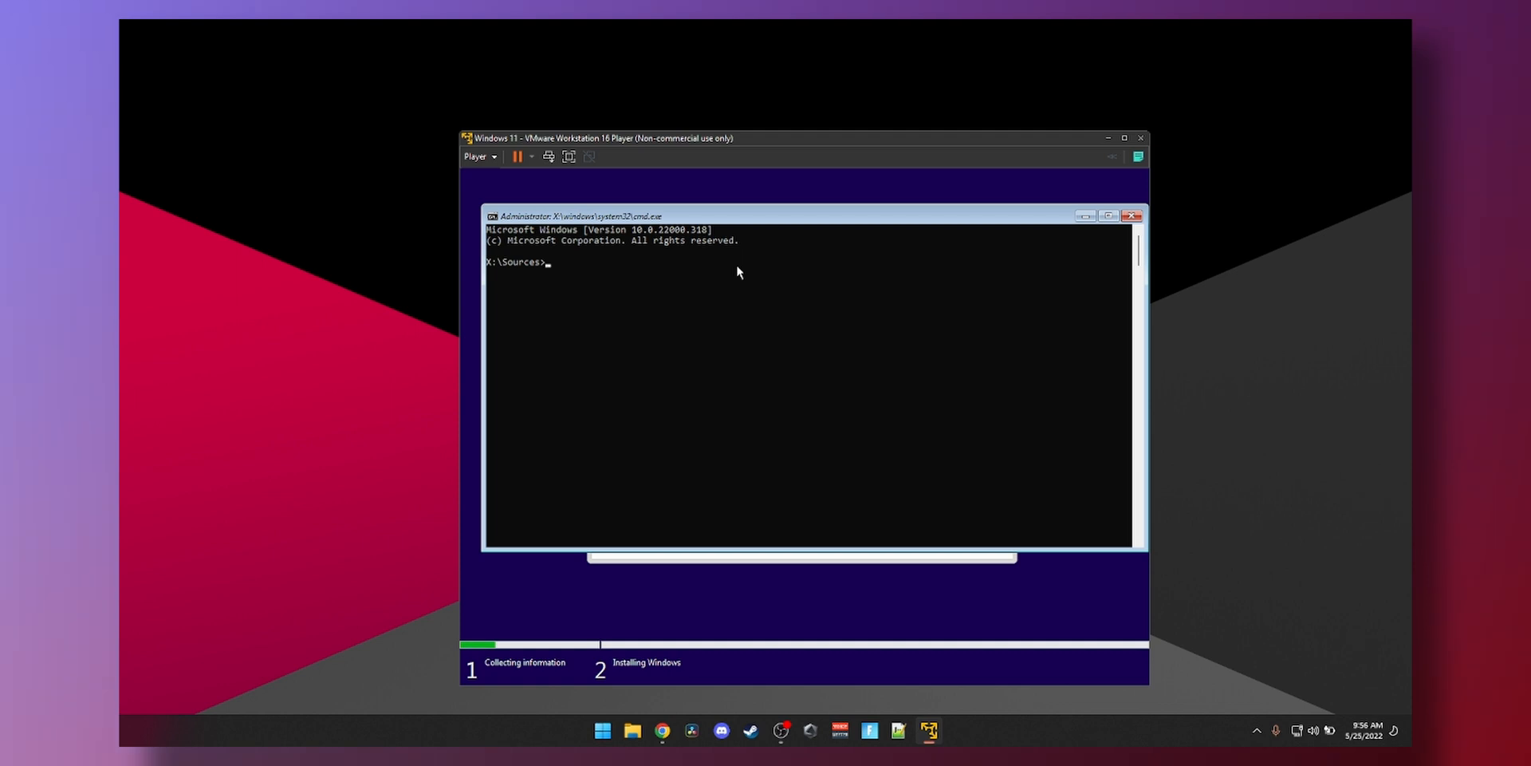
text(regedit)
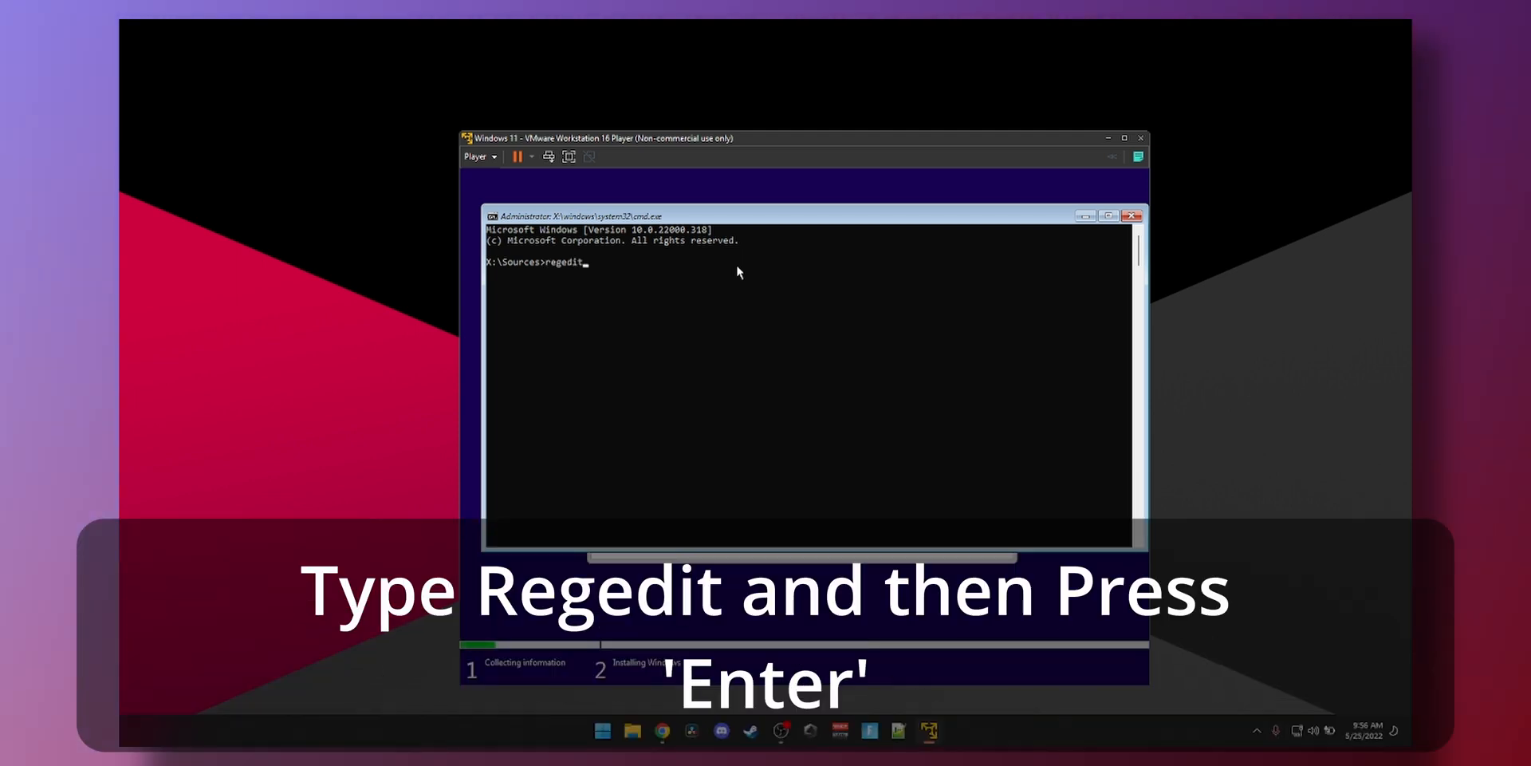
key(Return)
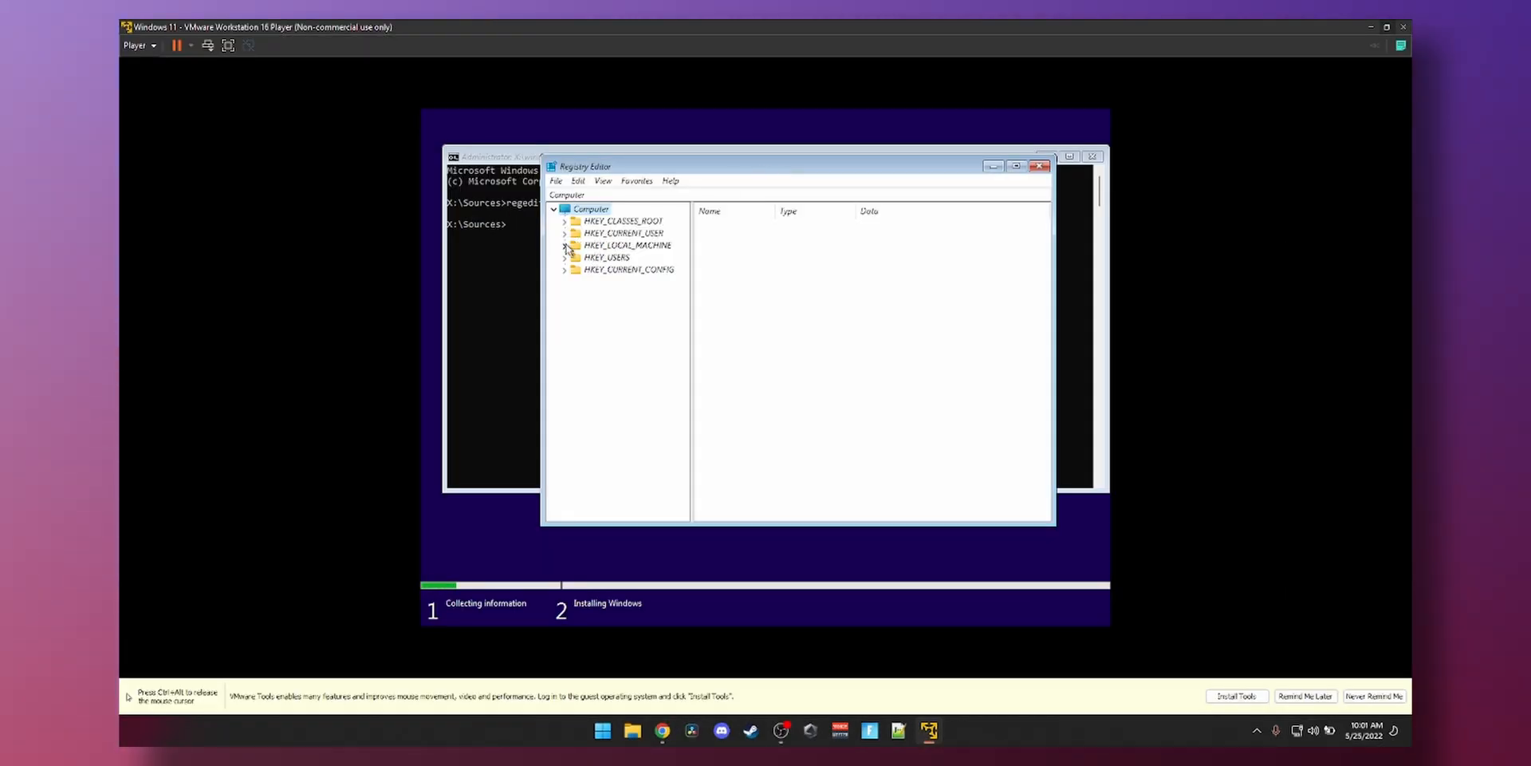
- Expand HKEY_LOCAL_MACHINE > SYSTEM and select the Setup key
click(565, 245)
click(575, 305)
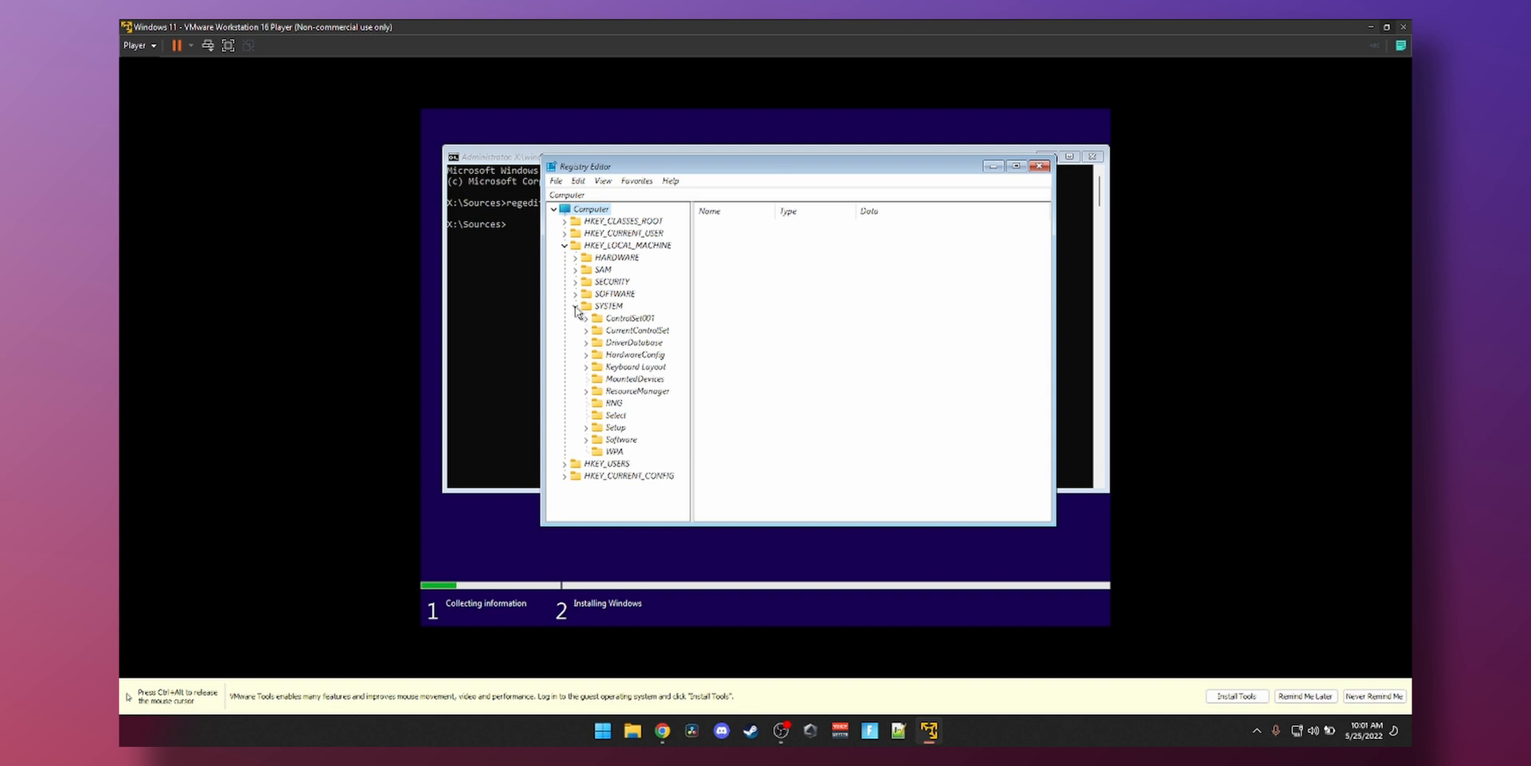
click(598, 431)
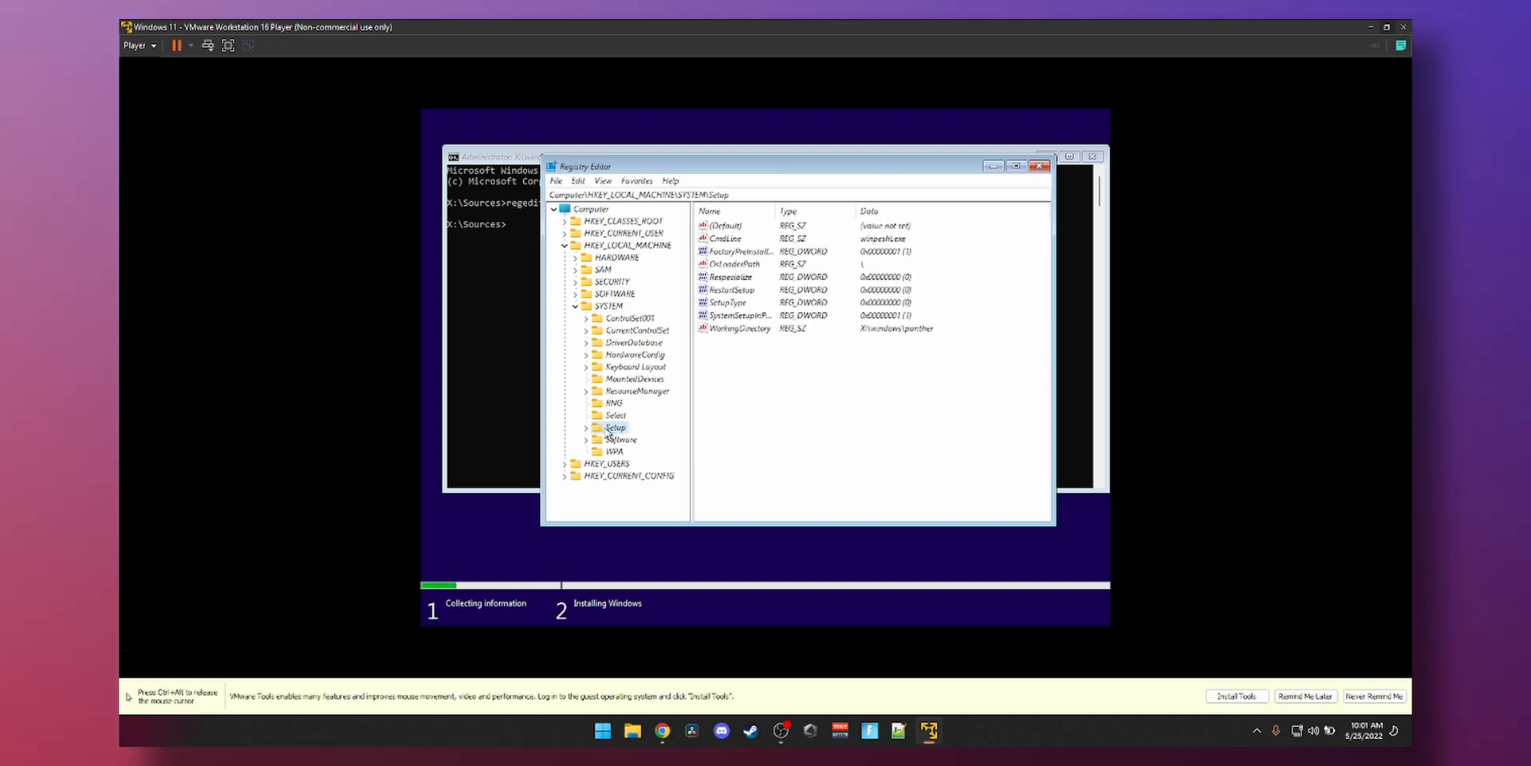
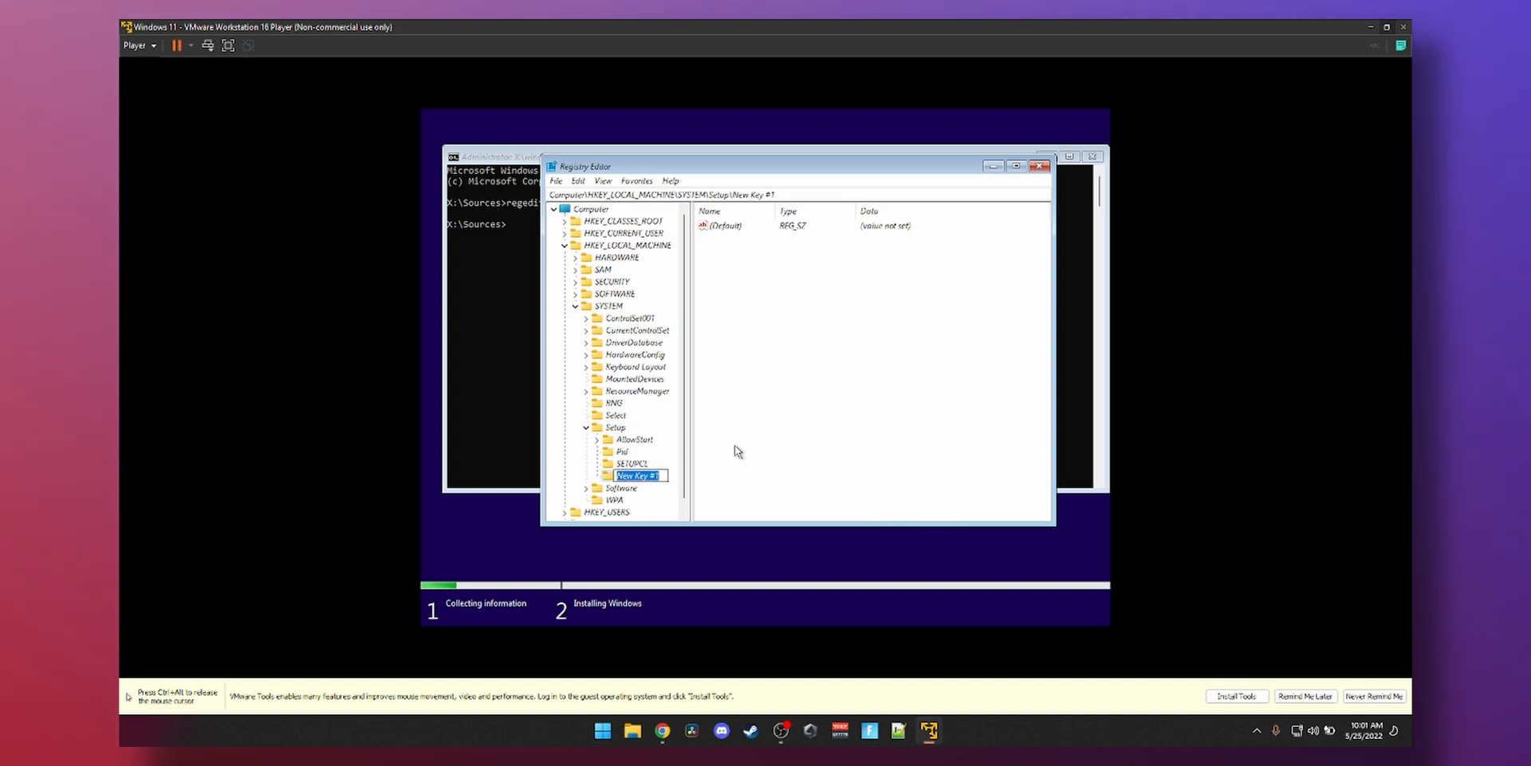
- Name the new key LabConfig and add a DWORD (32-bit) value inside it
text(LabConfig)
key(Return)
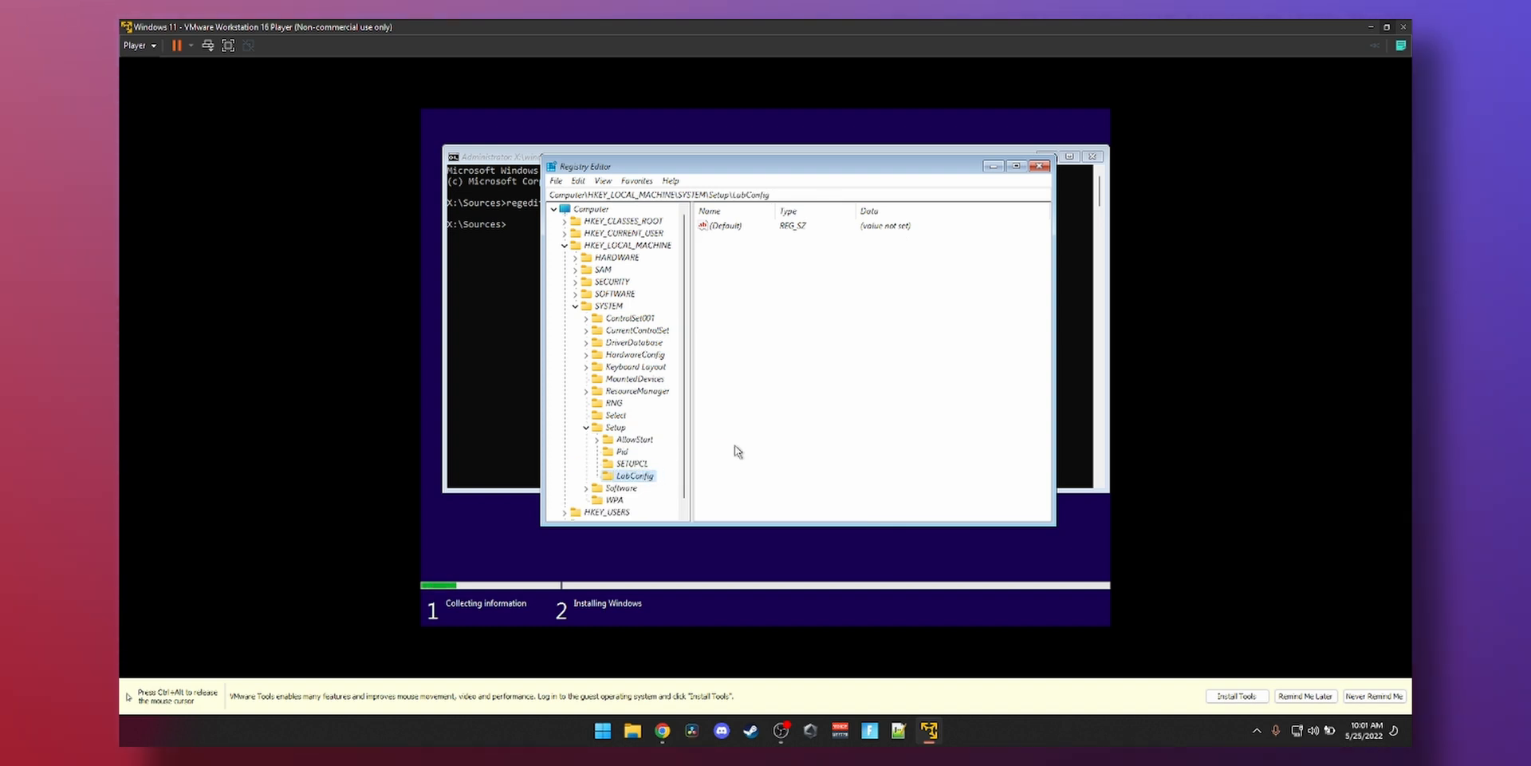
right_click(638, 476)
mouse_move(669, 500)
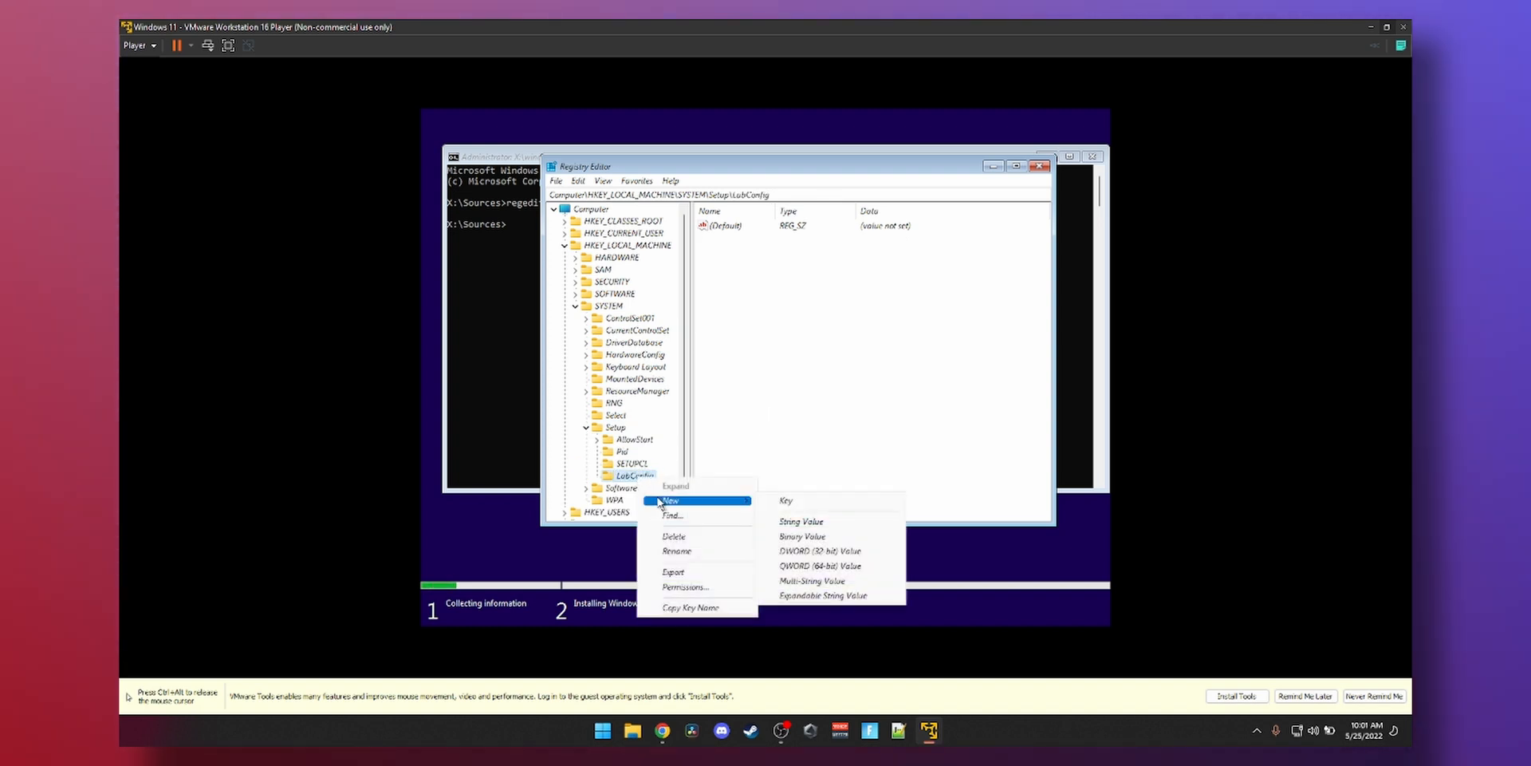
click(799, 550)
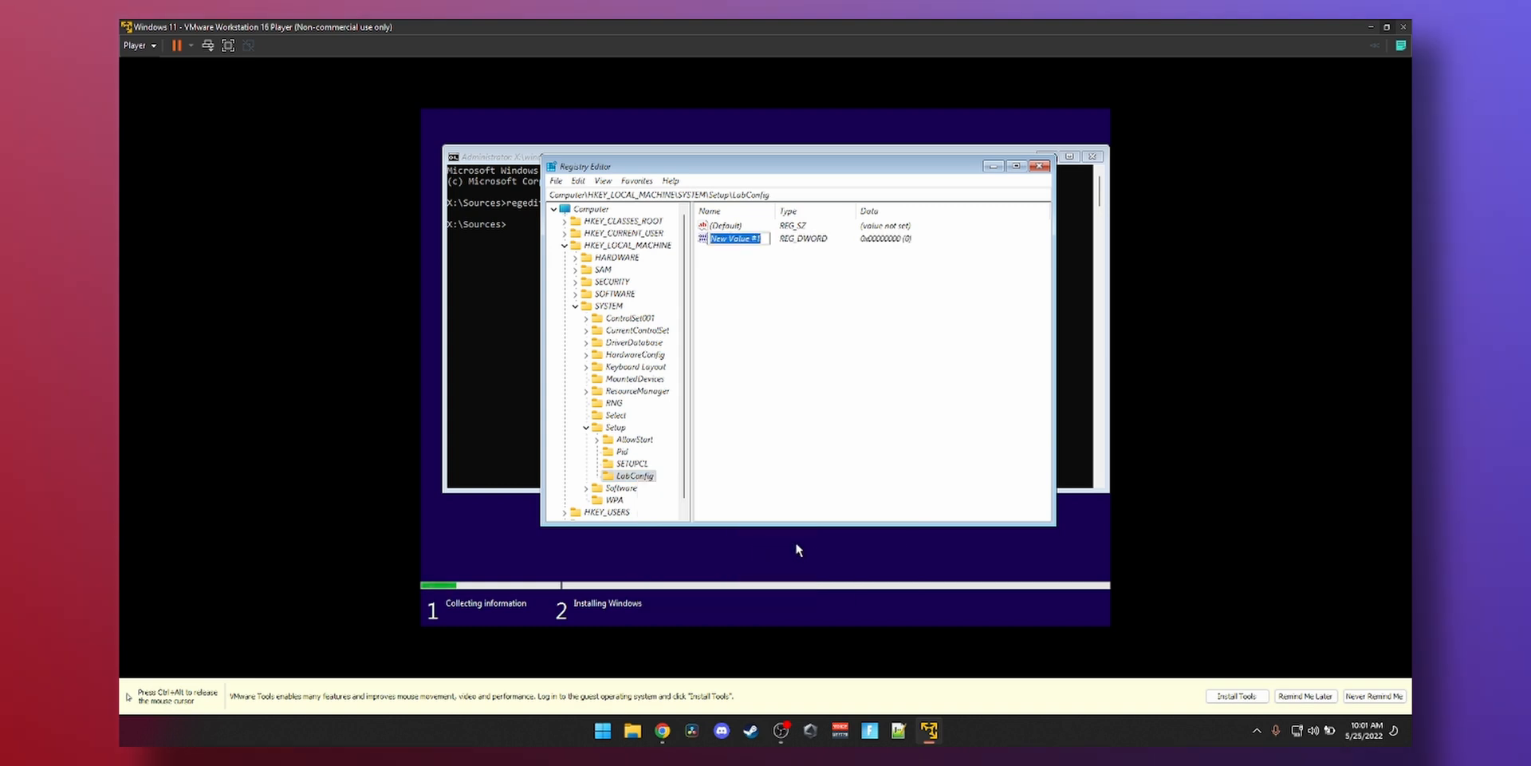
- Name the value BypassTPMCheck, set its data to 1, and close Registry Editor
text(By)
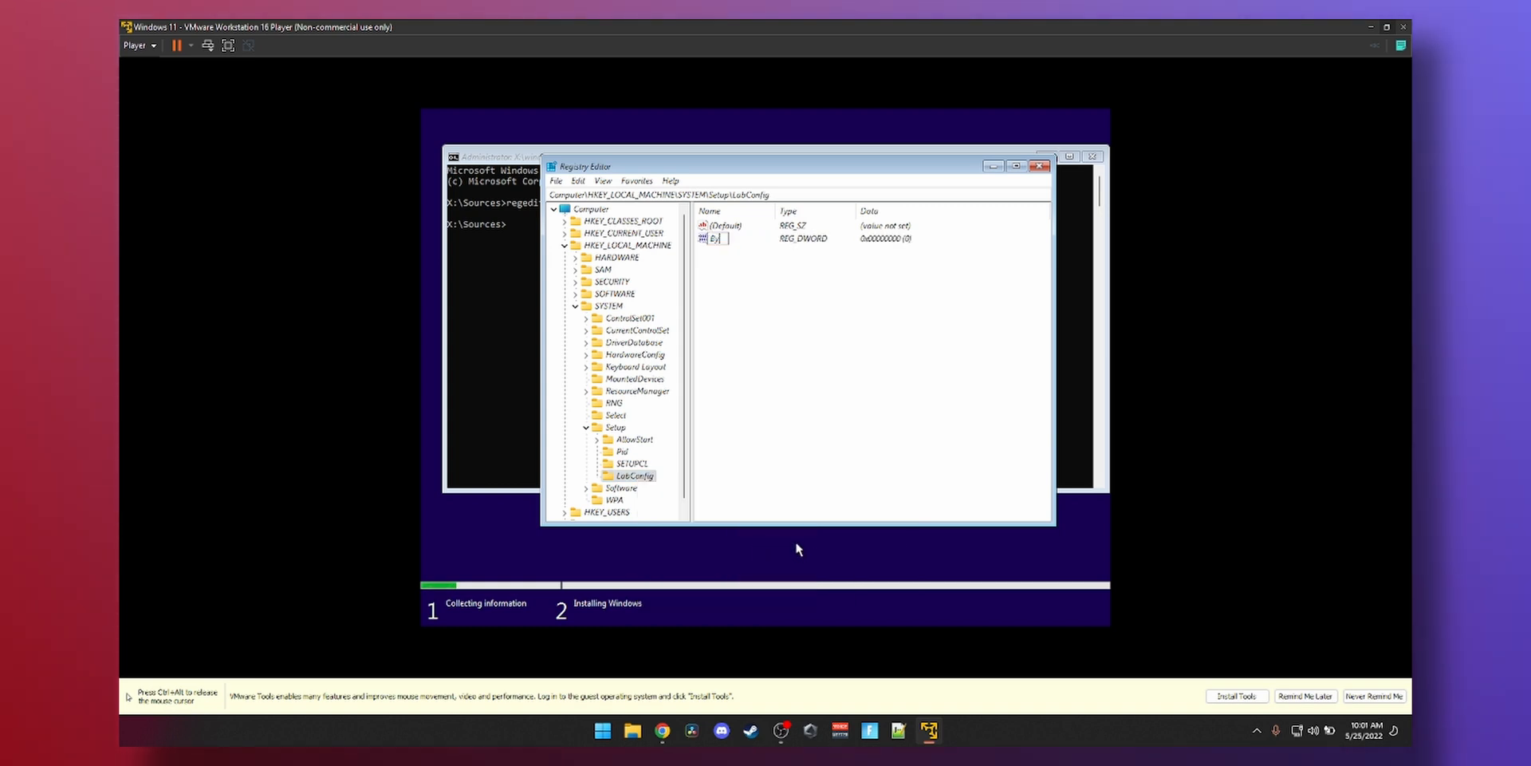
text(pass)
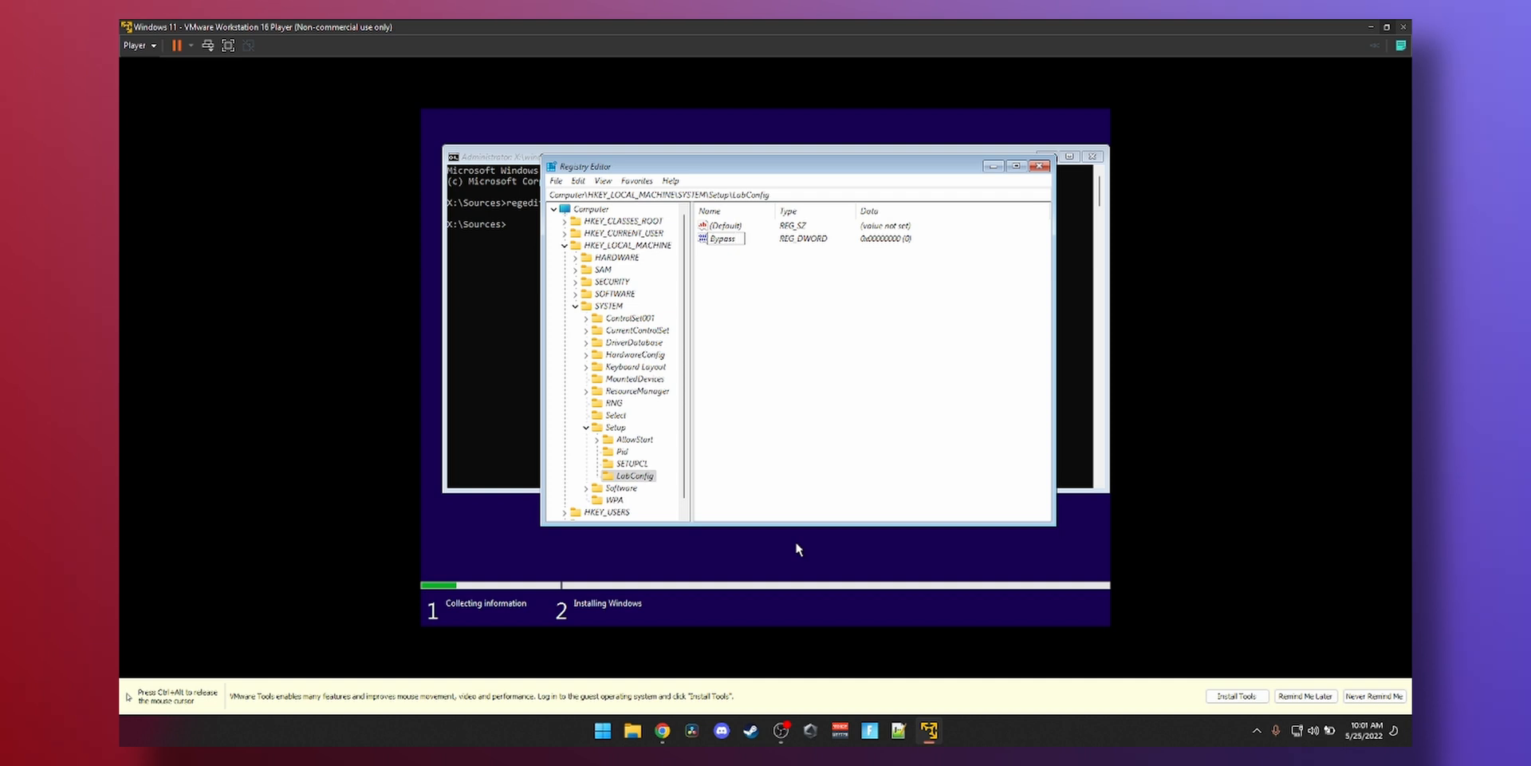
text(TPMC)
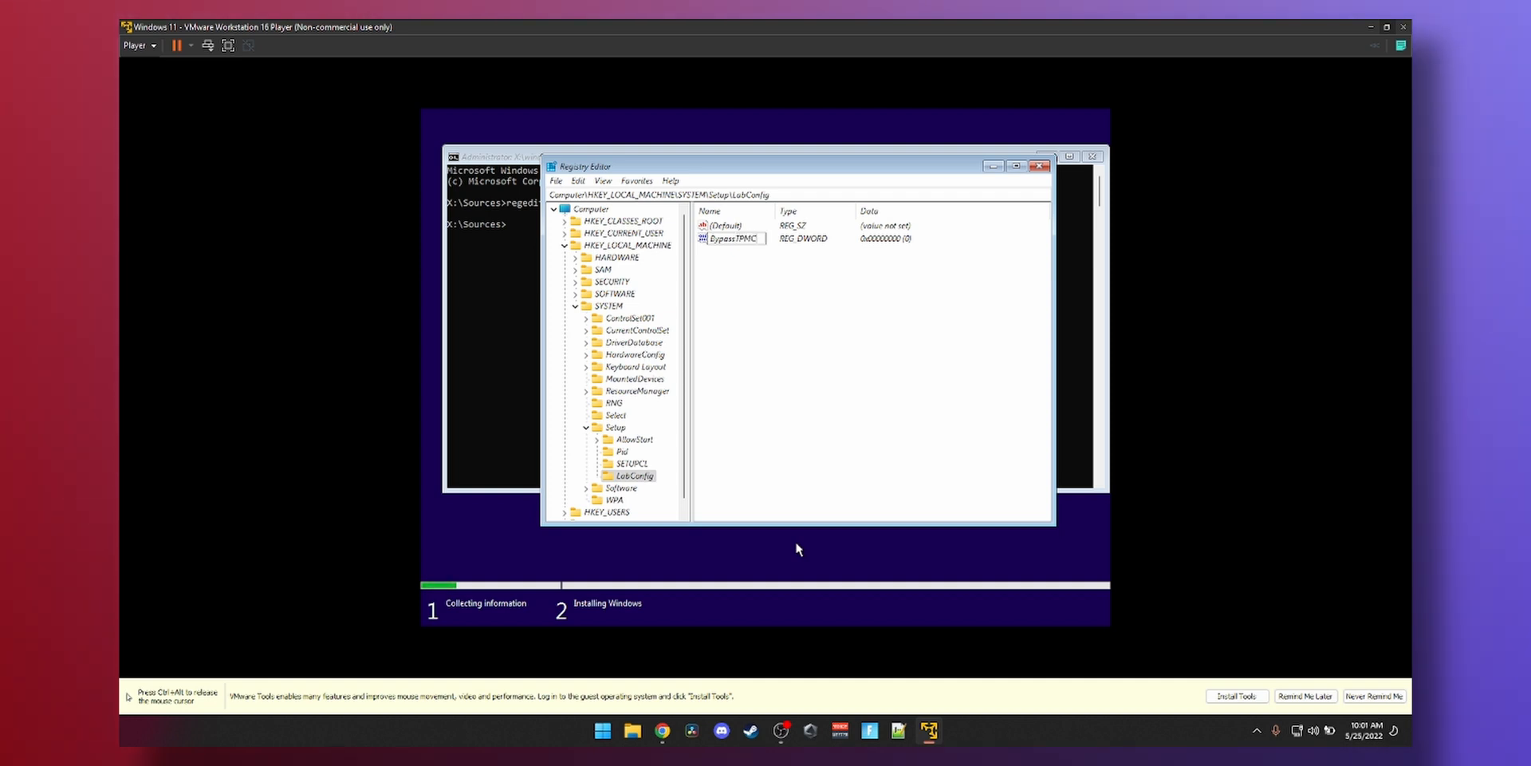
text(heck)
key(Return)
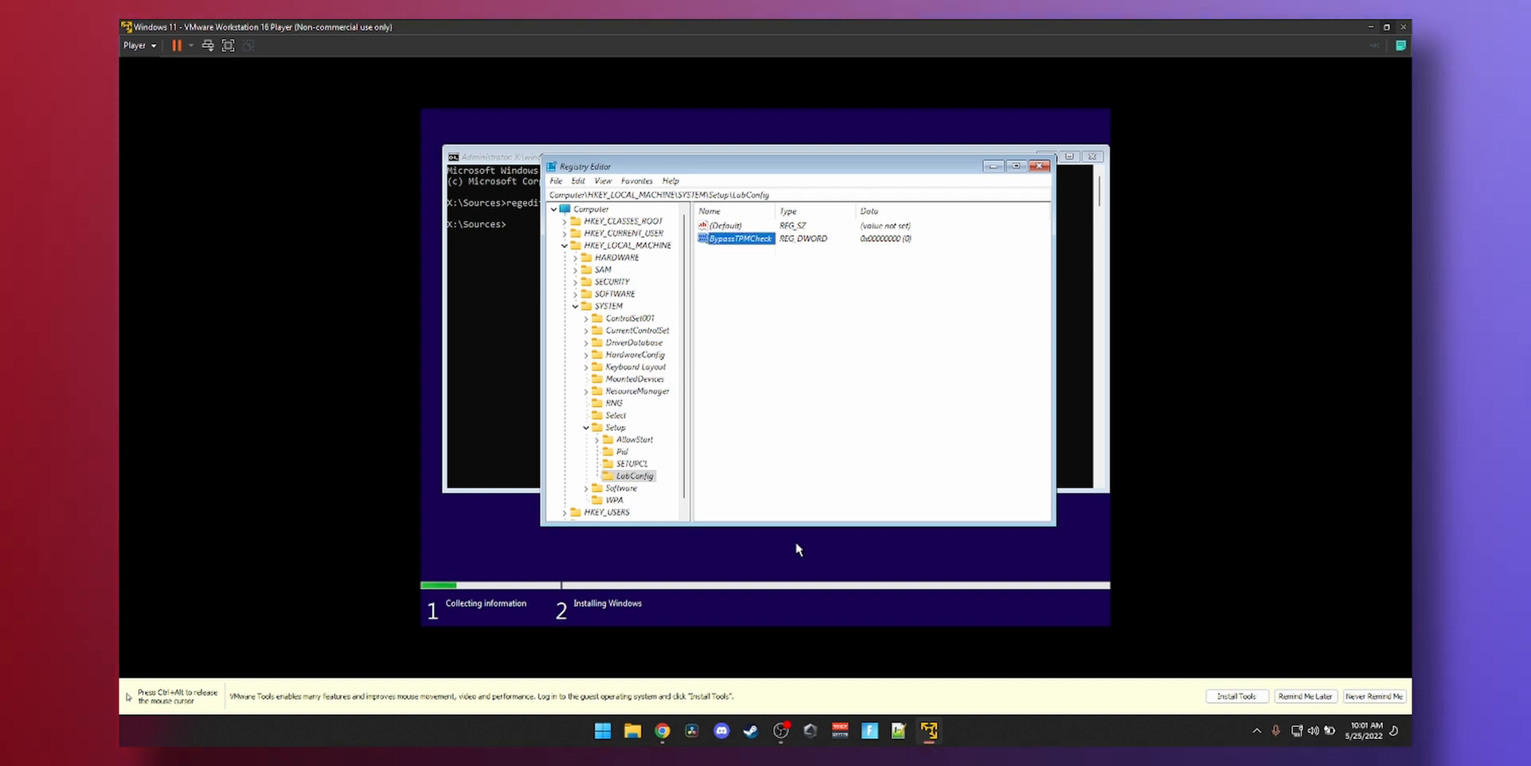
key(Return)
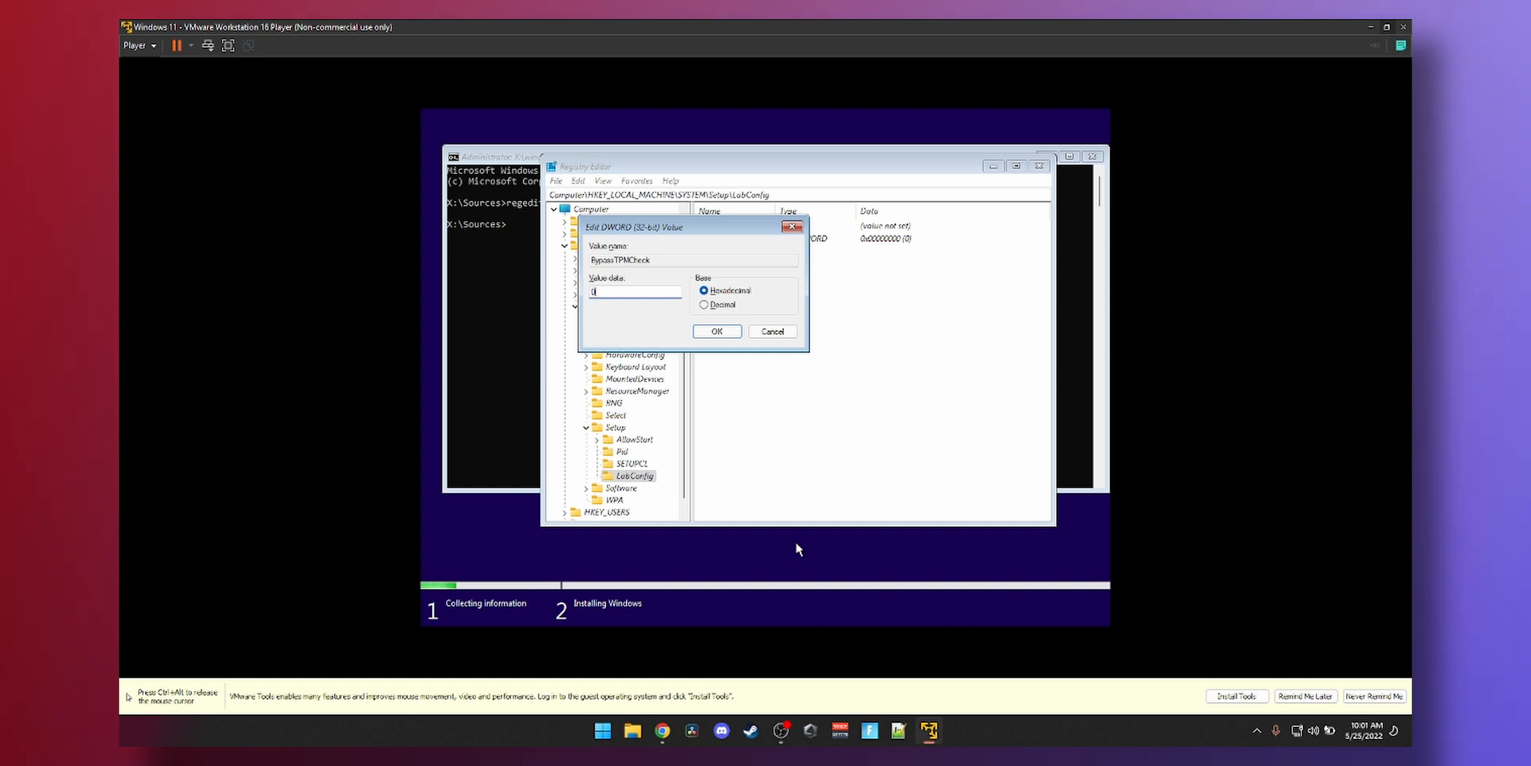
text(1)
key(Return)
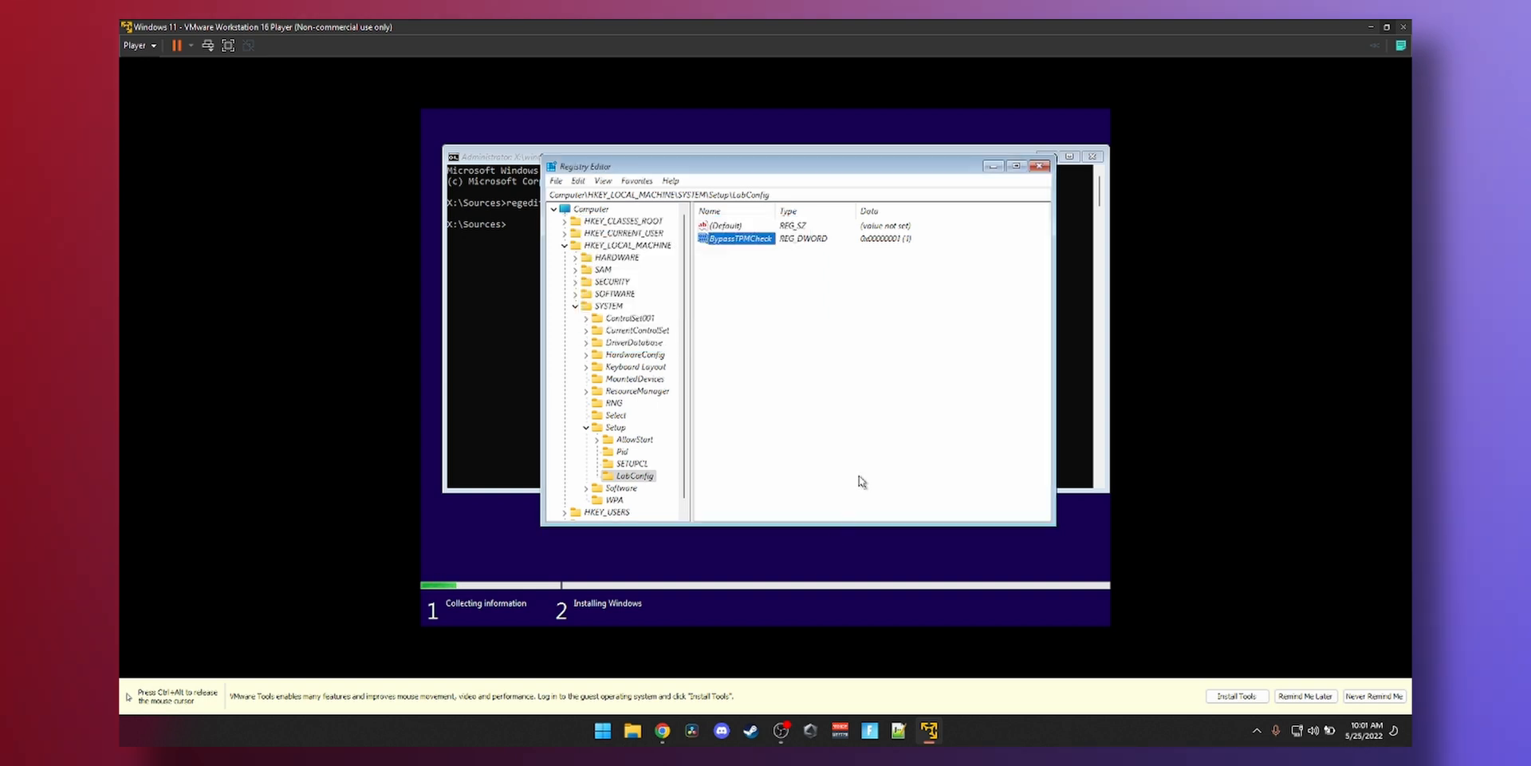
click(1038, 167)
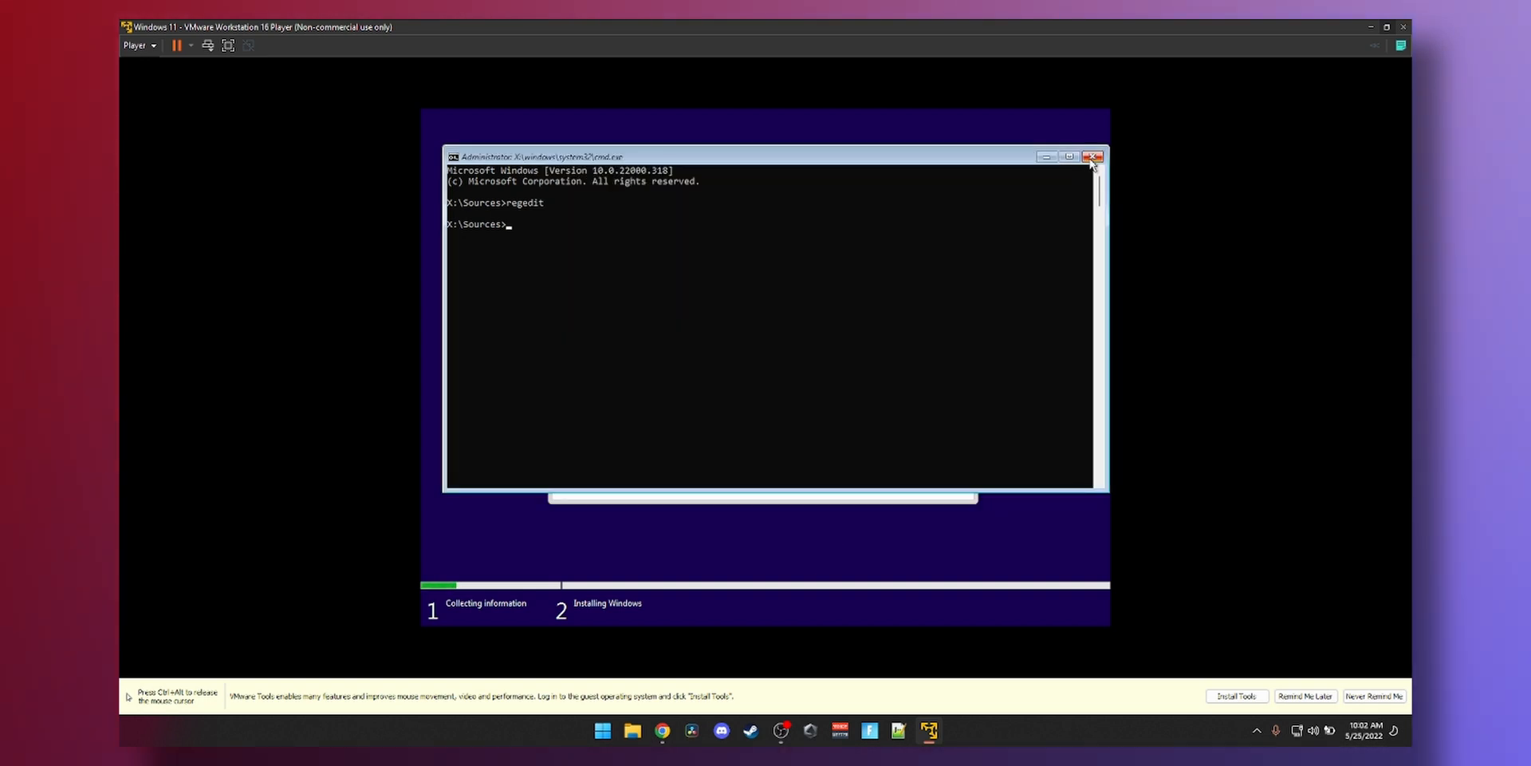
- Close Command Prompt and run a Custom Windows 11 Pro install onto Drive 0's unallocated space
click(1091, 156)
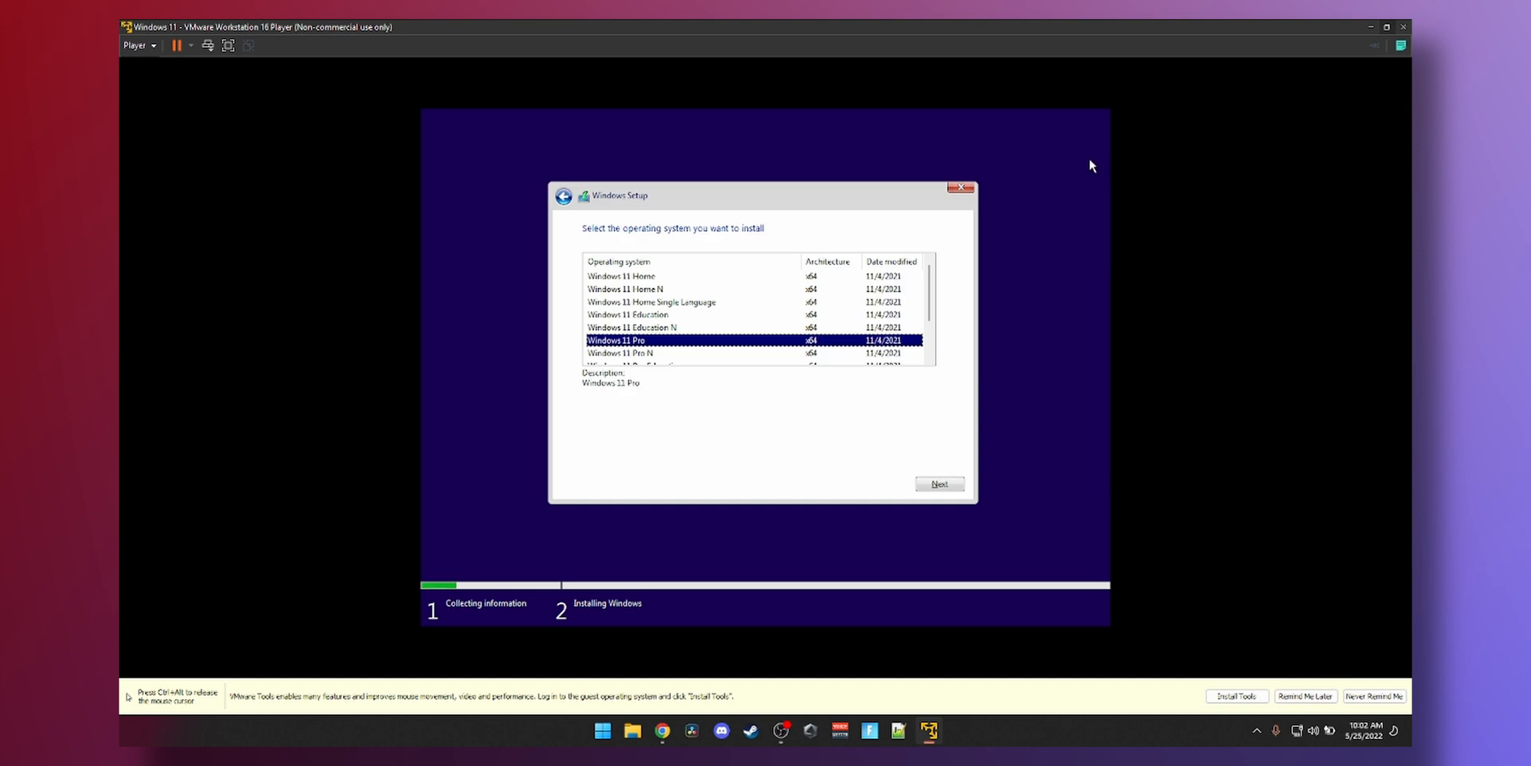
click(828, 456)
click(938, 484)
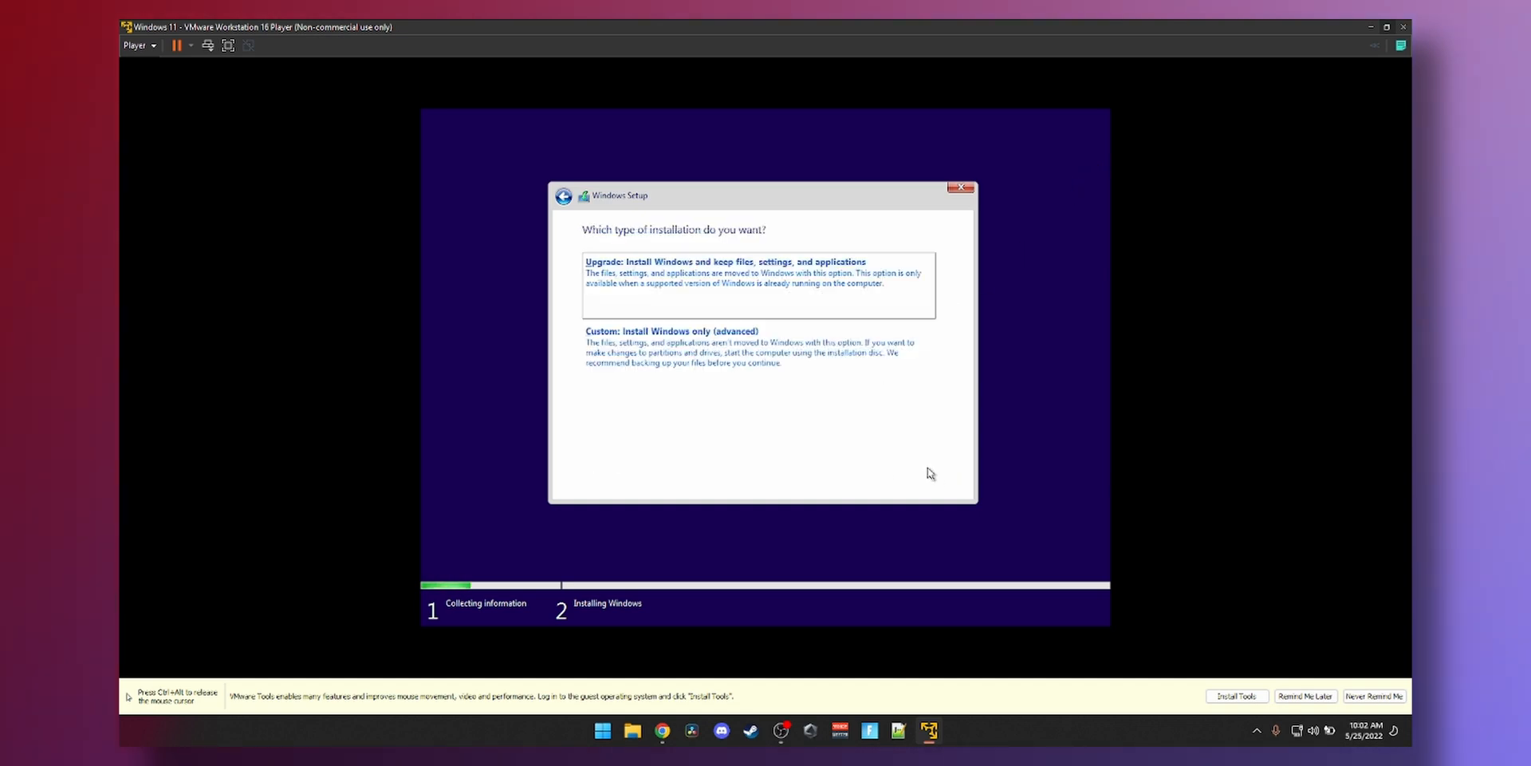
click(846, 378)
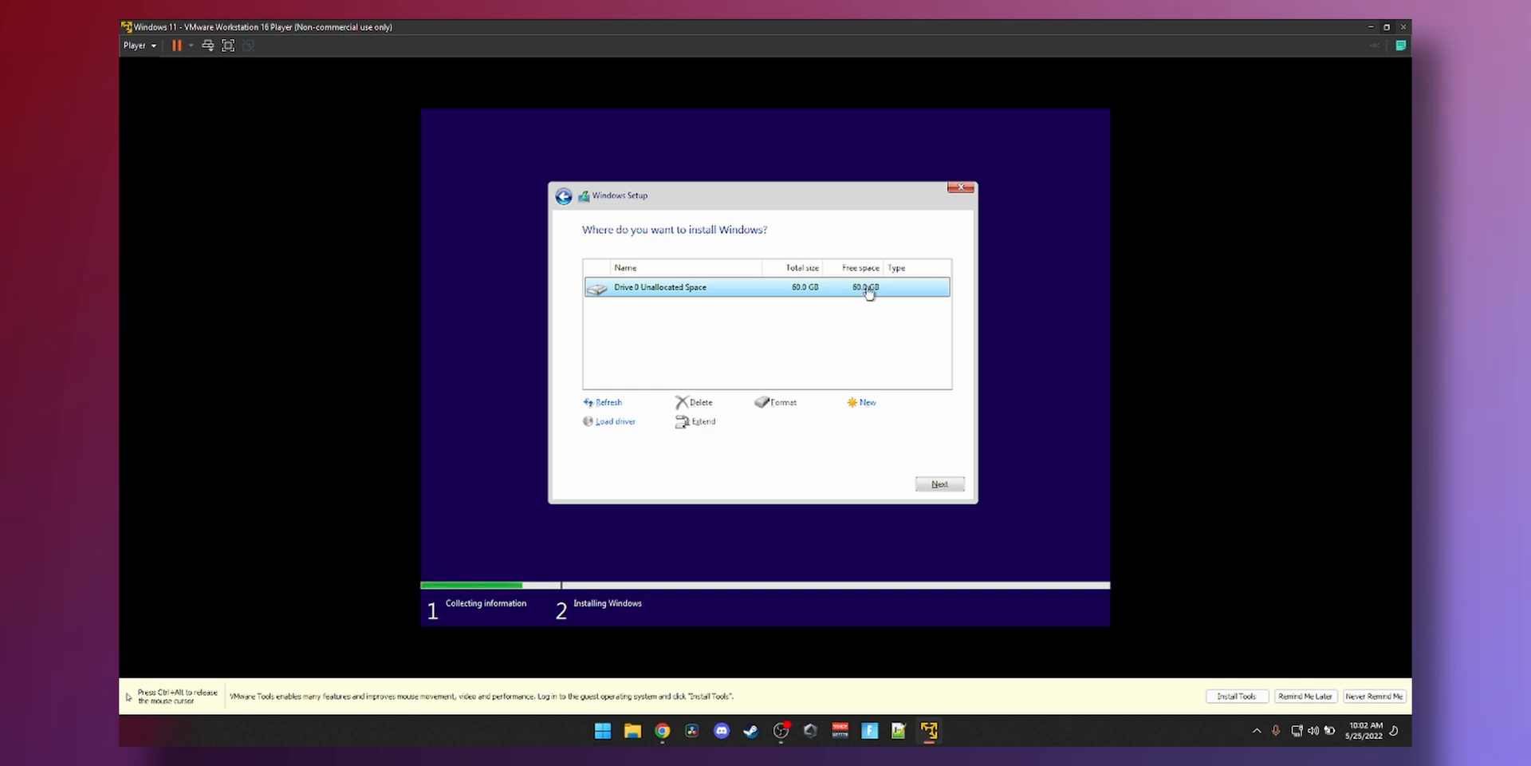
click(940, 484)
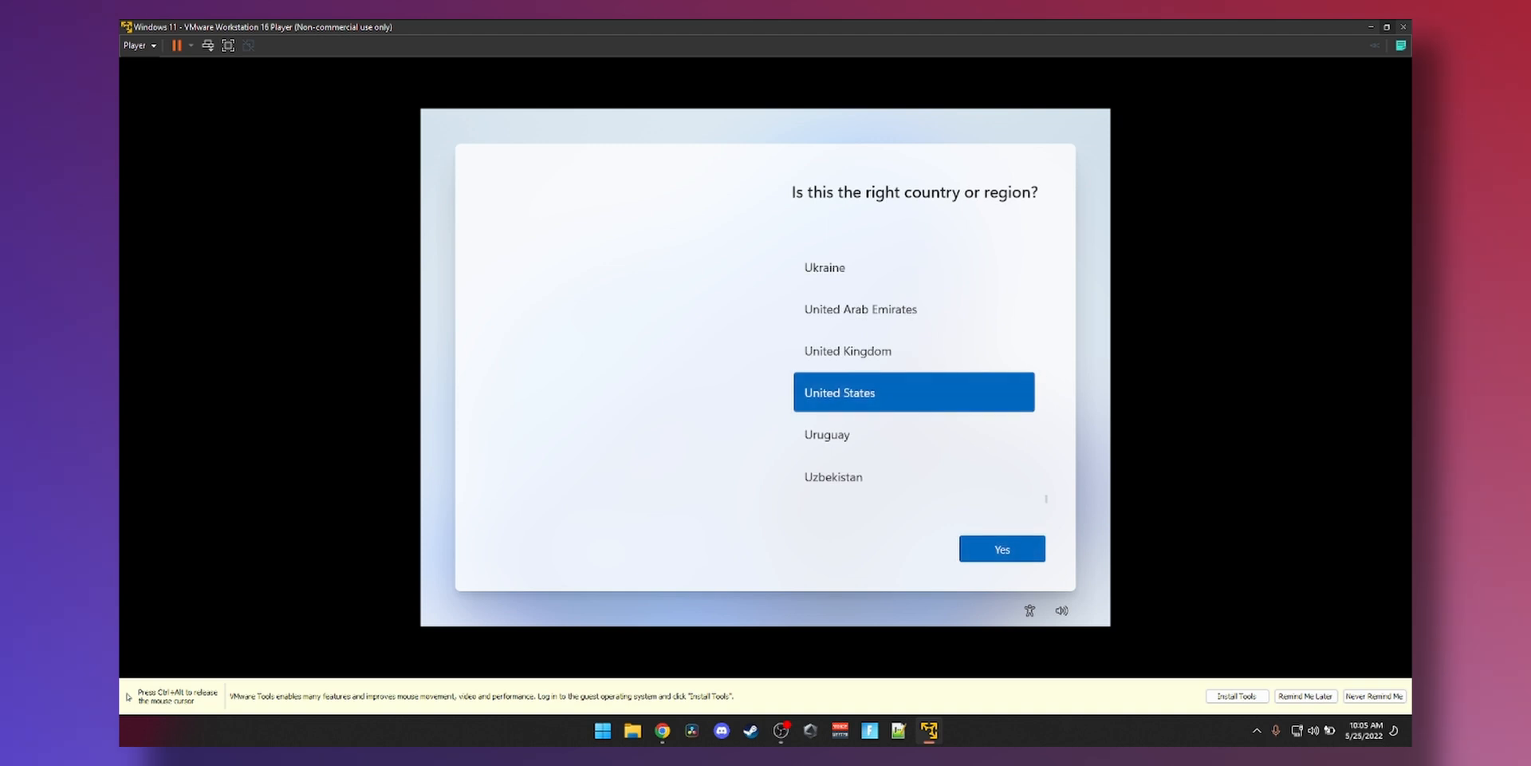
- Confirm United States and the US keyboard, and skip adding a second layout
click(1020, 553)
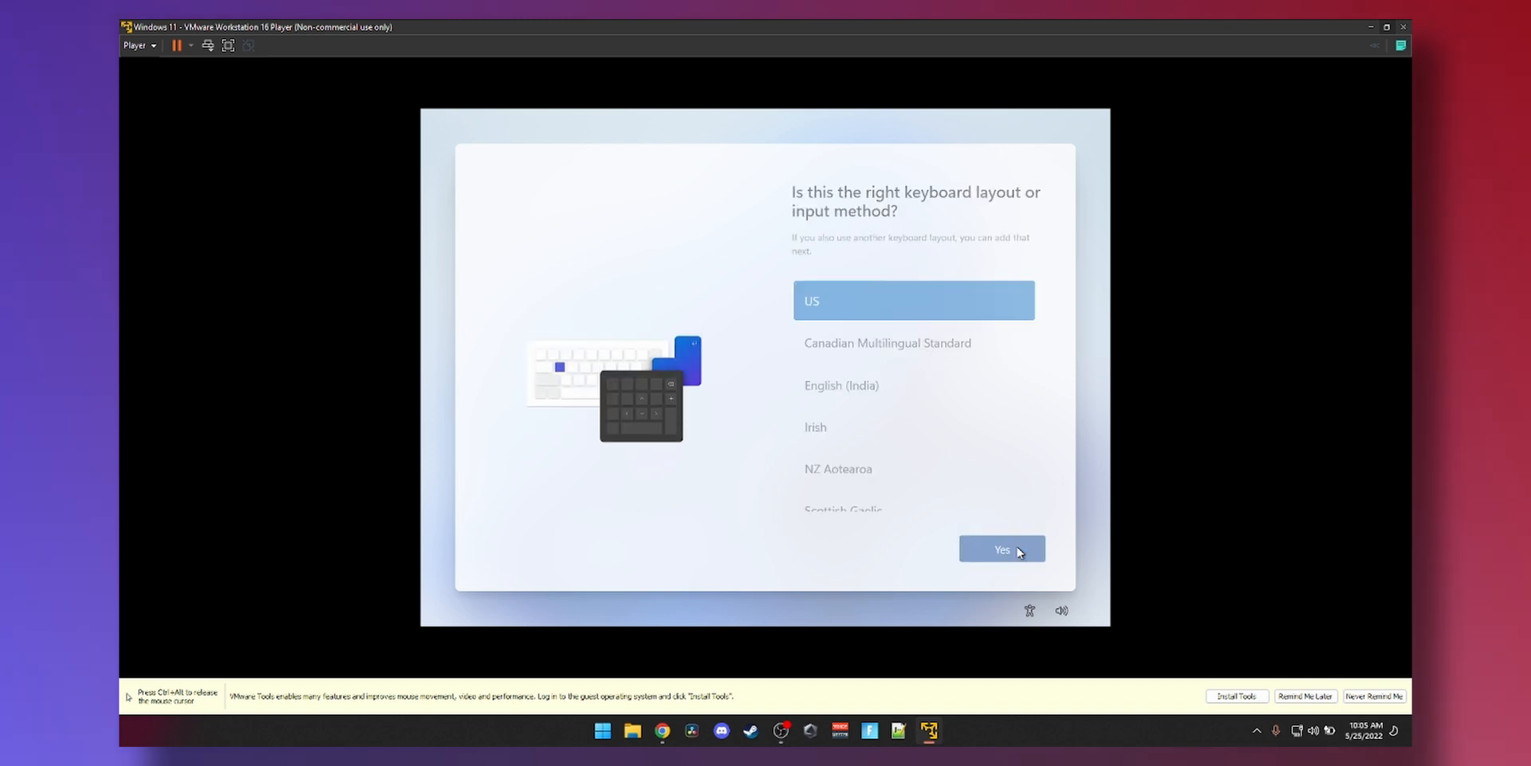
click(1019, 553)
click(1019, 553)
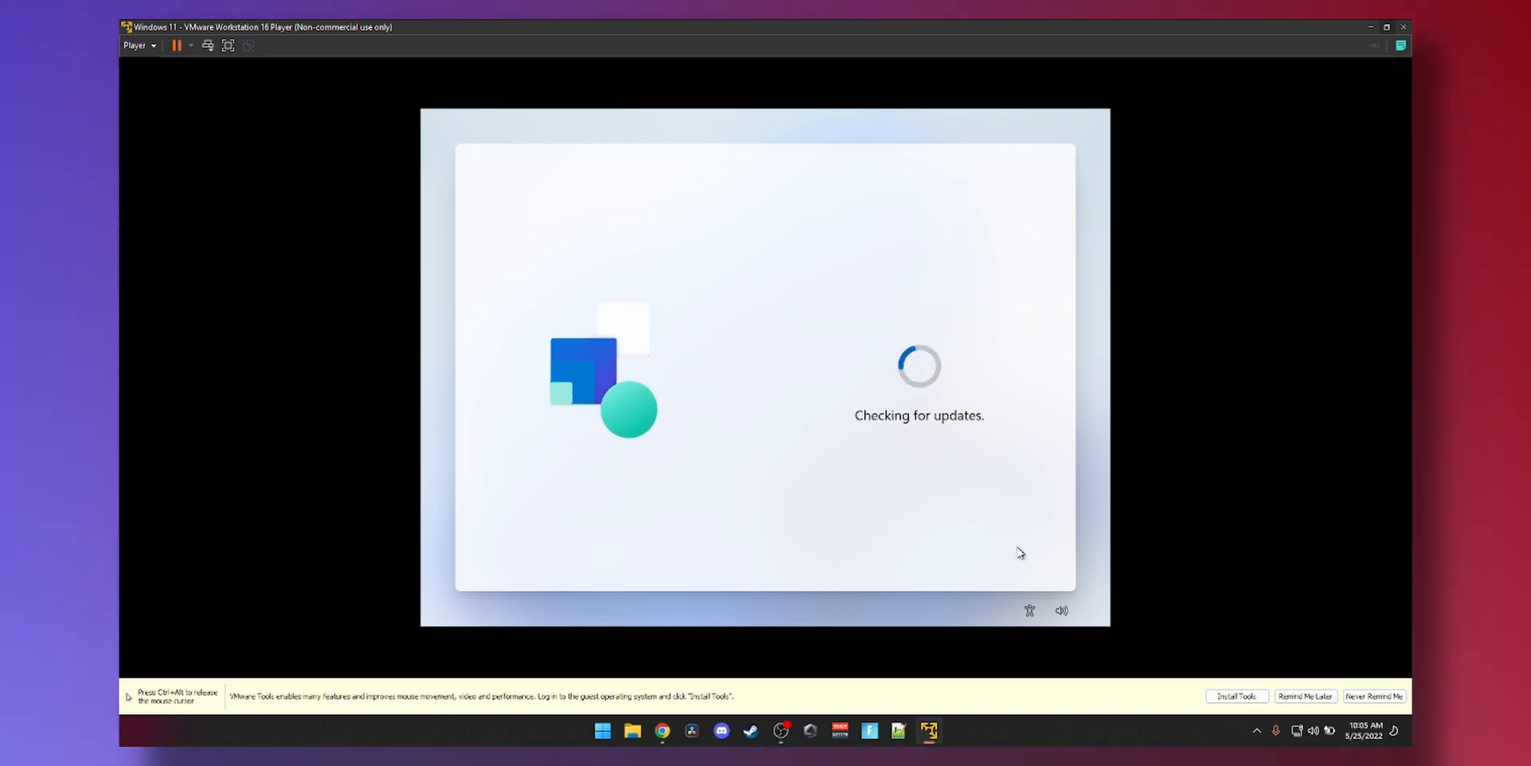
- Release input from the VM with Ctrl+Alt and open the Player menu
key(ctrl+alt)
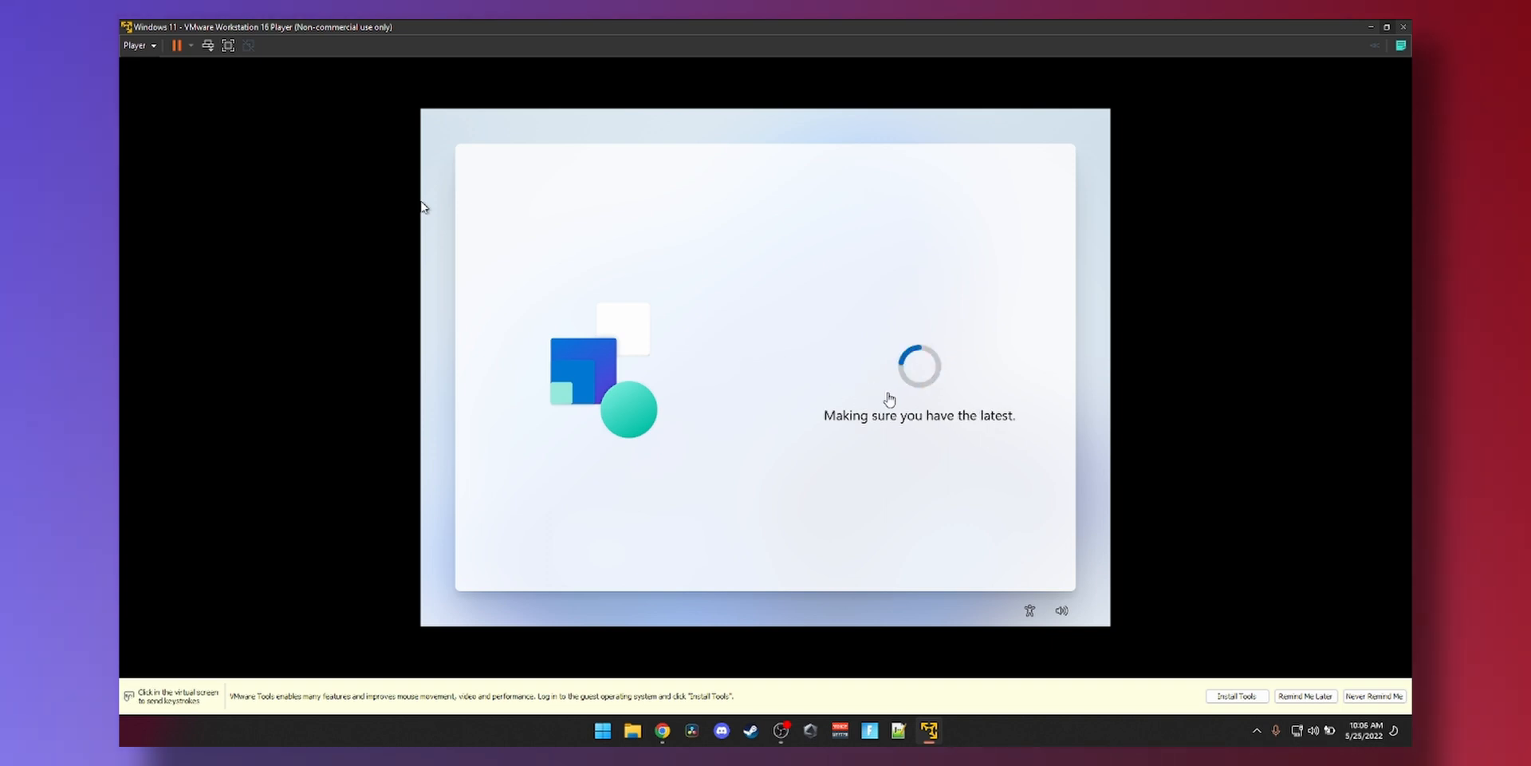
click(423, 207)
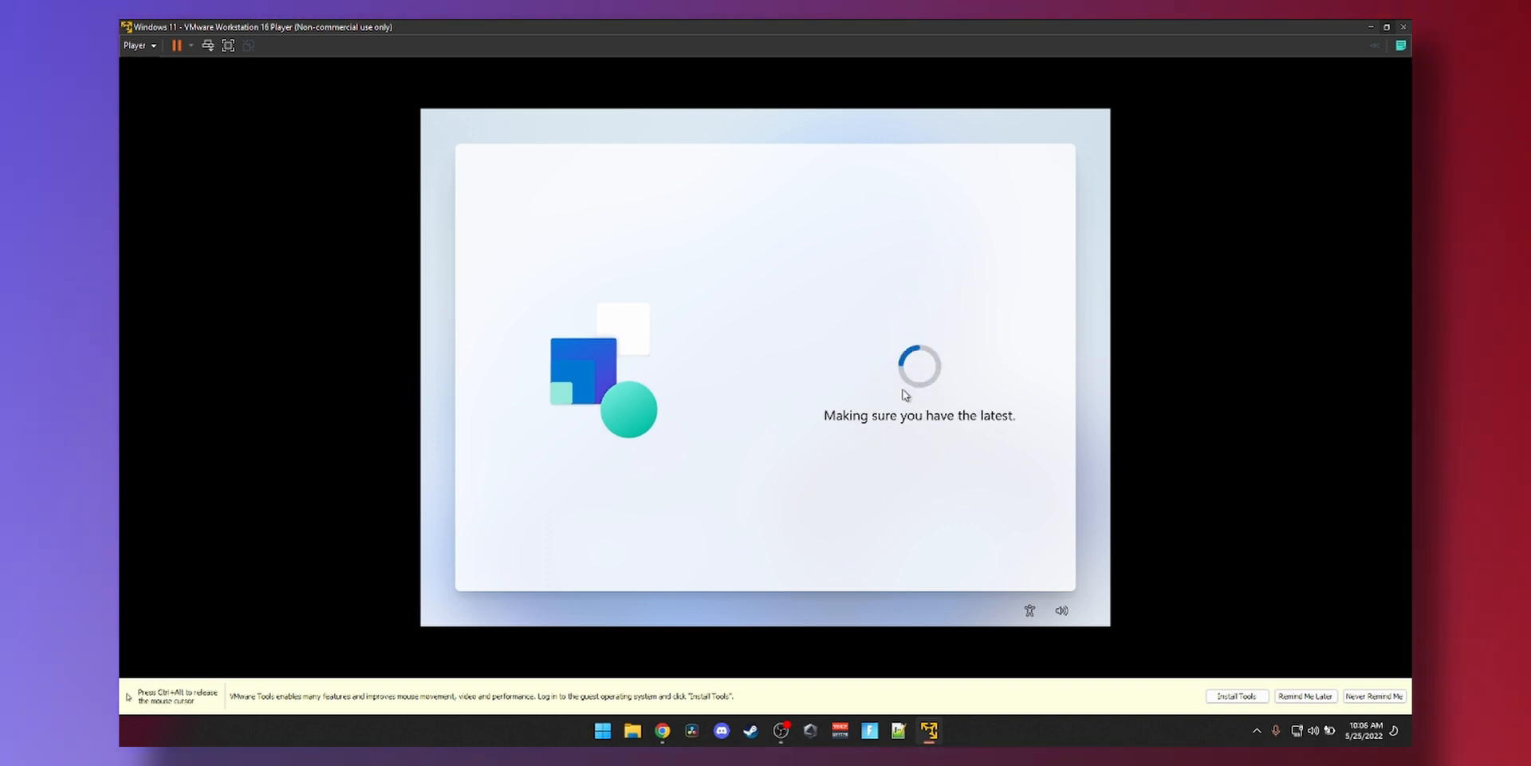
key(ctrl+alt)
click(154, 48)
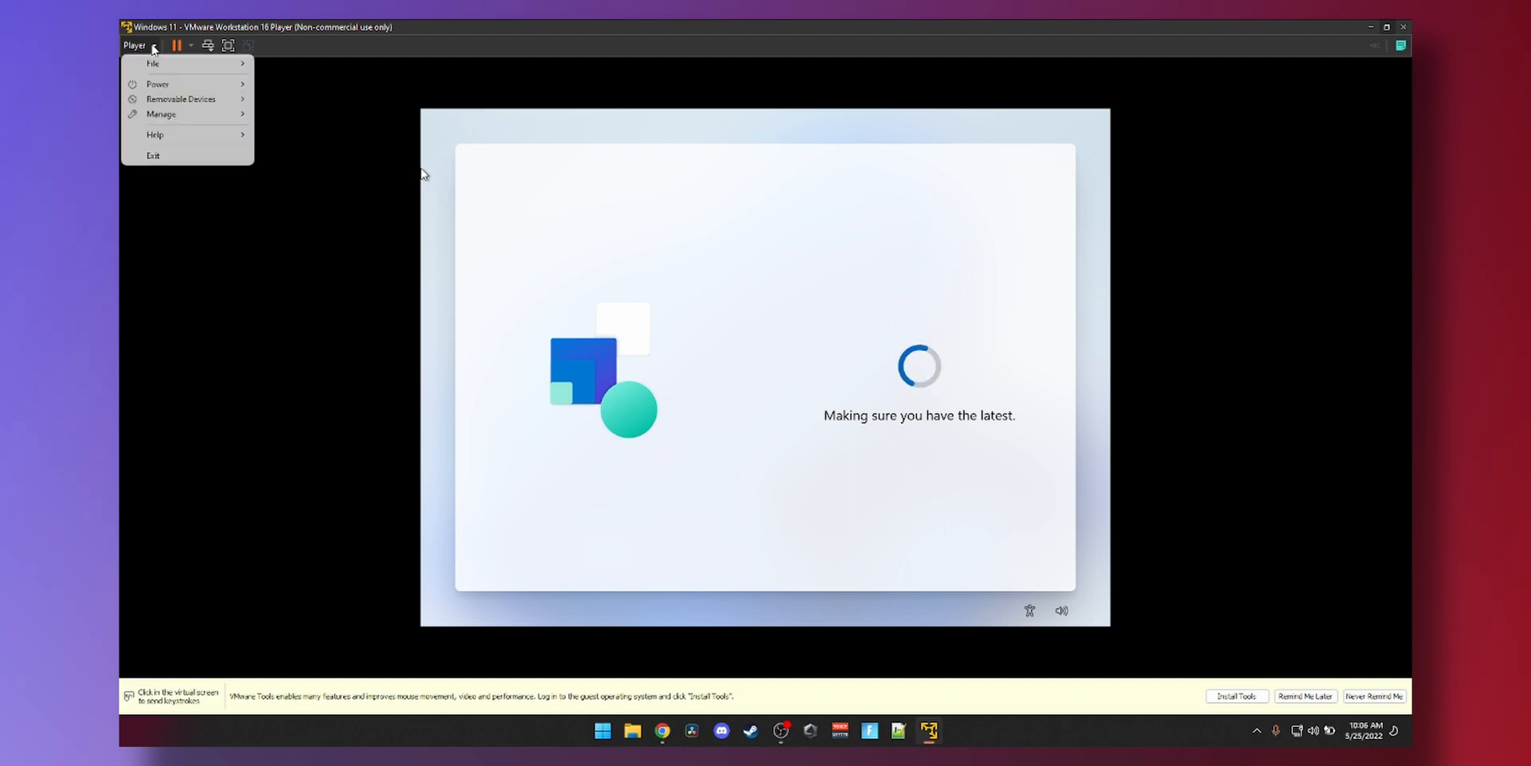
- Disconnect the VM's network adapter via Player > Removable Devices > Network Adapter
mouse_move(158, 102)
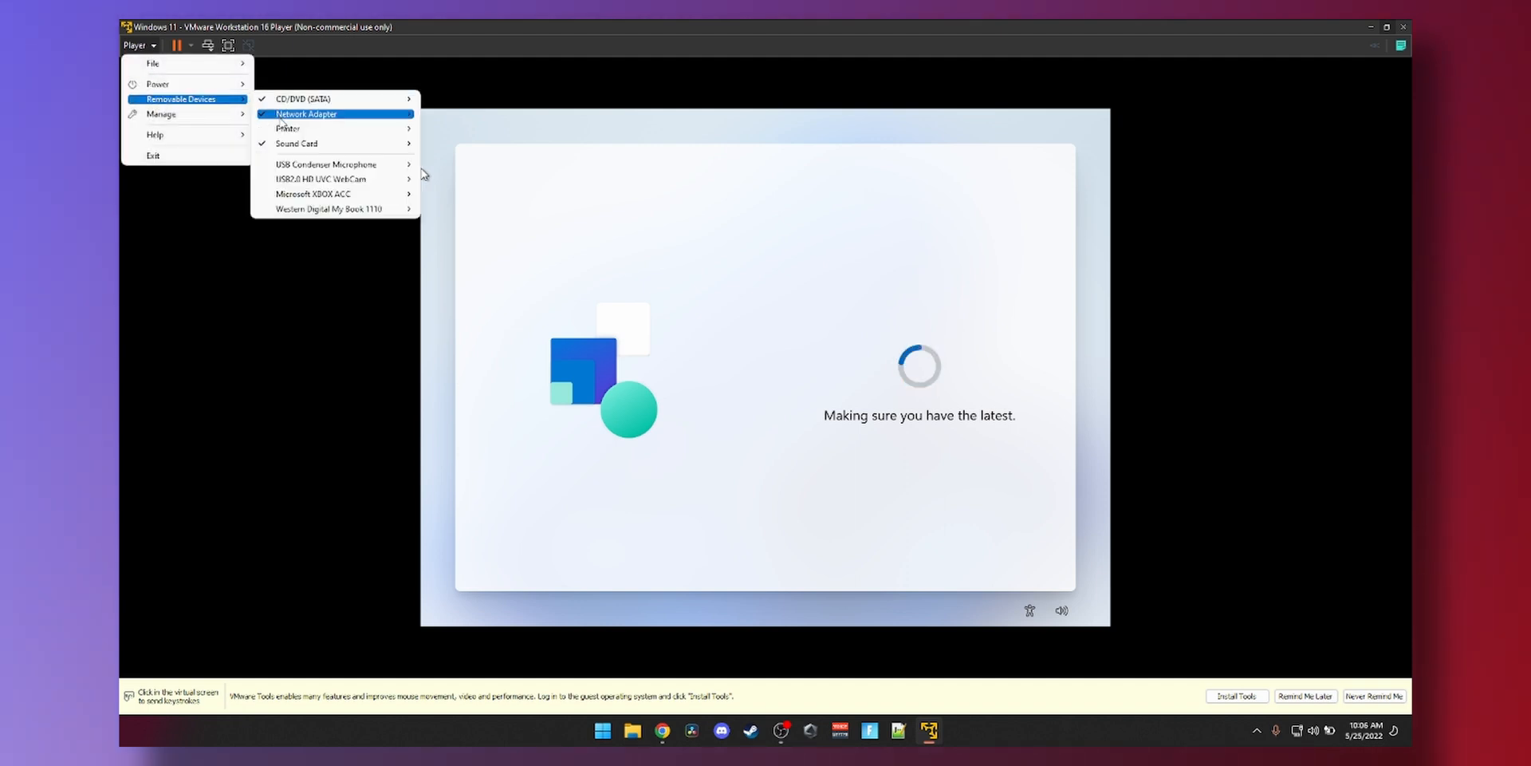
mouse_move(335, 114)
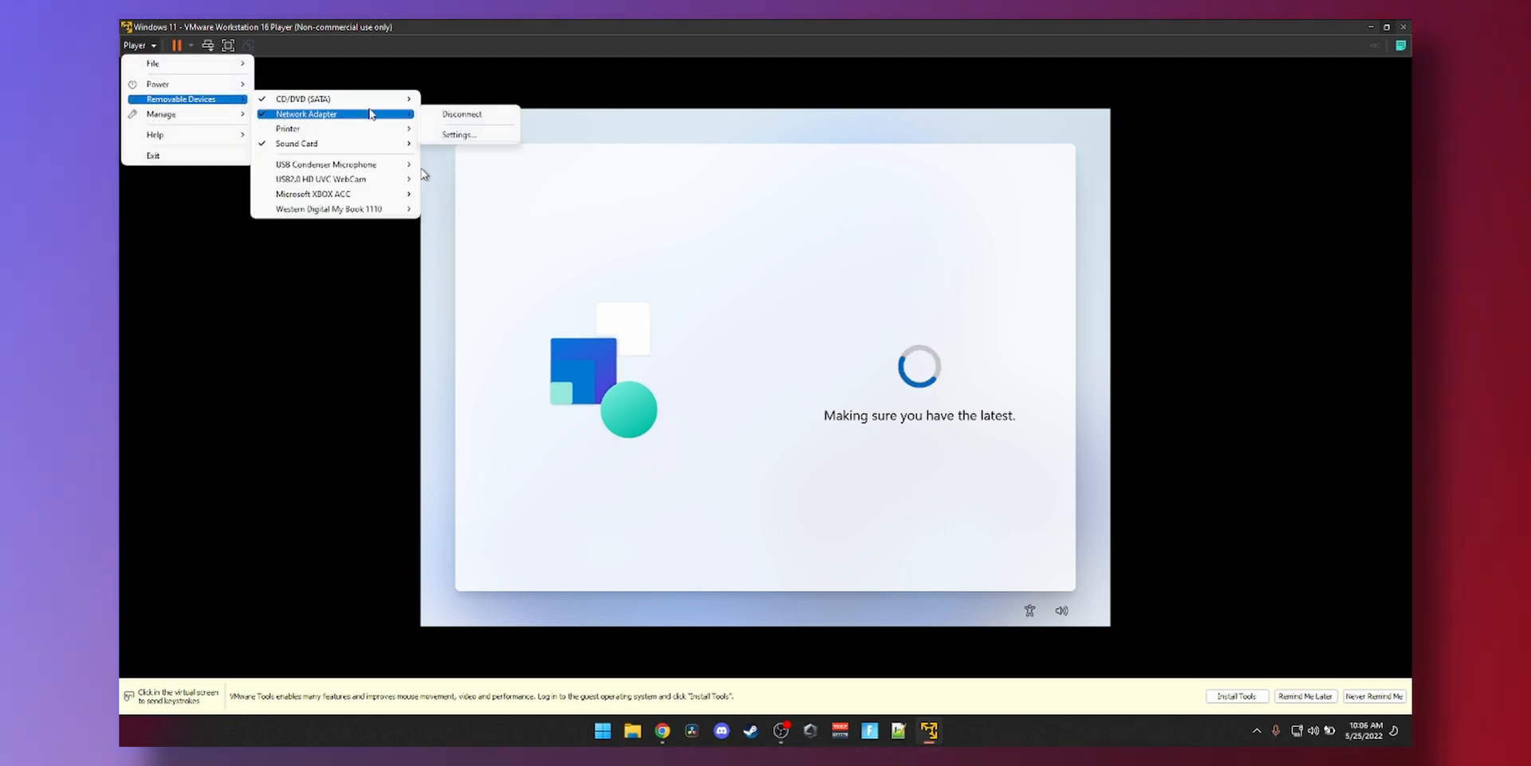
click(437, 120)
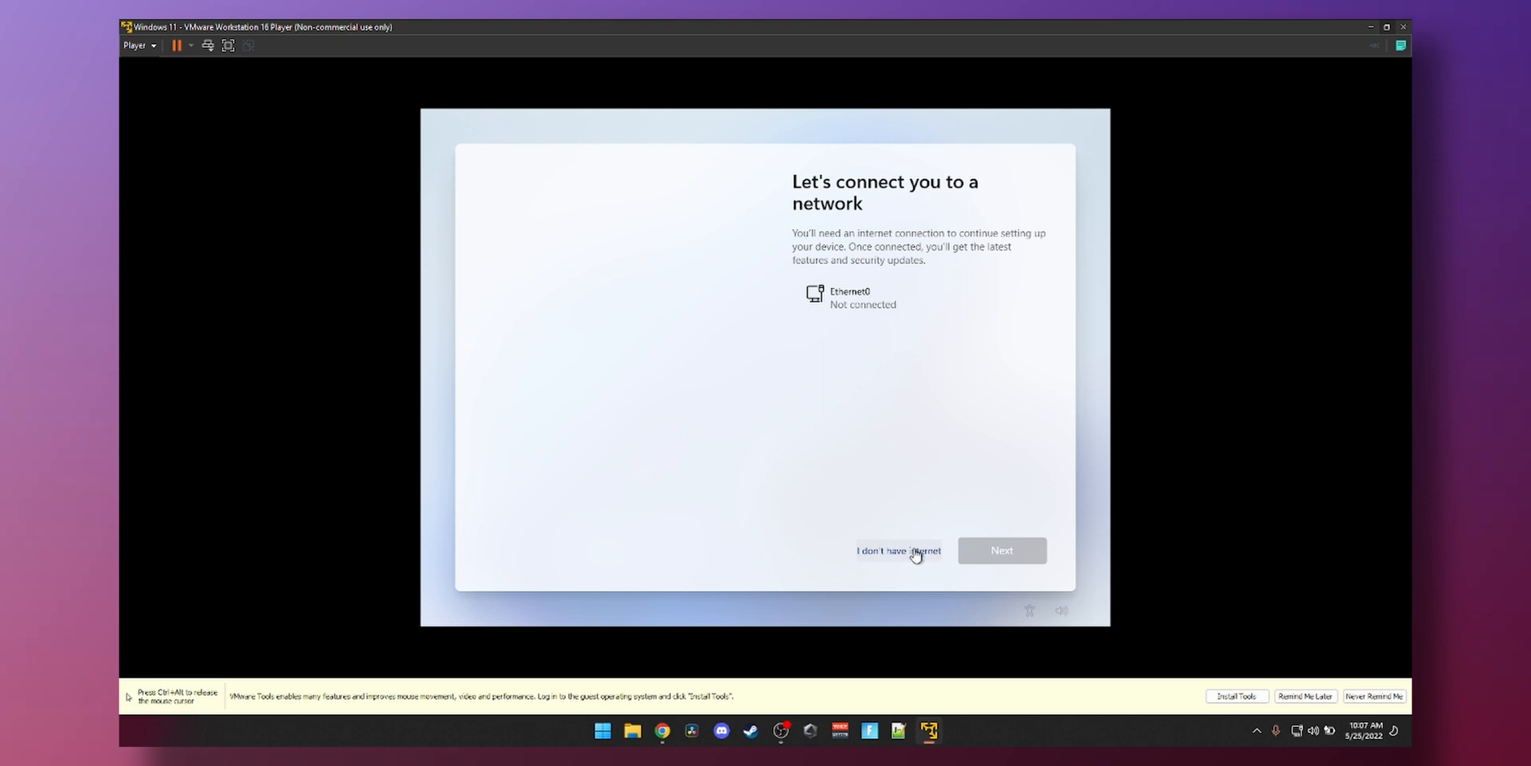
- Choose no internet with limited setup, and create a local account with no password
click(917, 558)
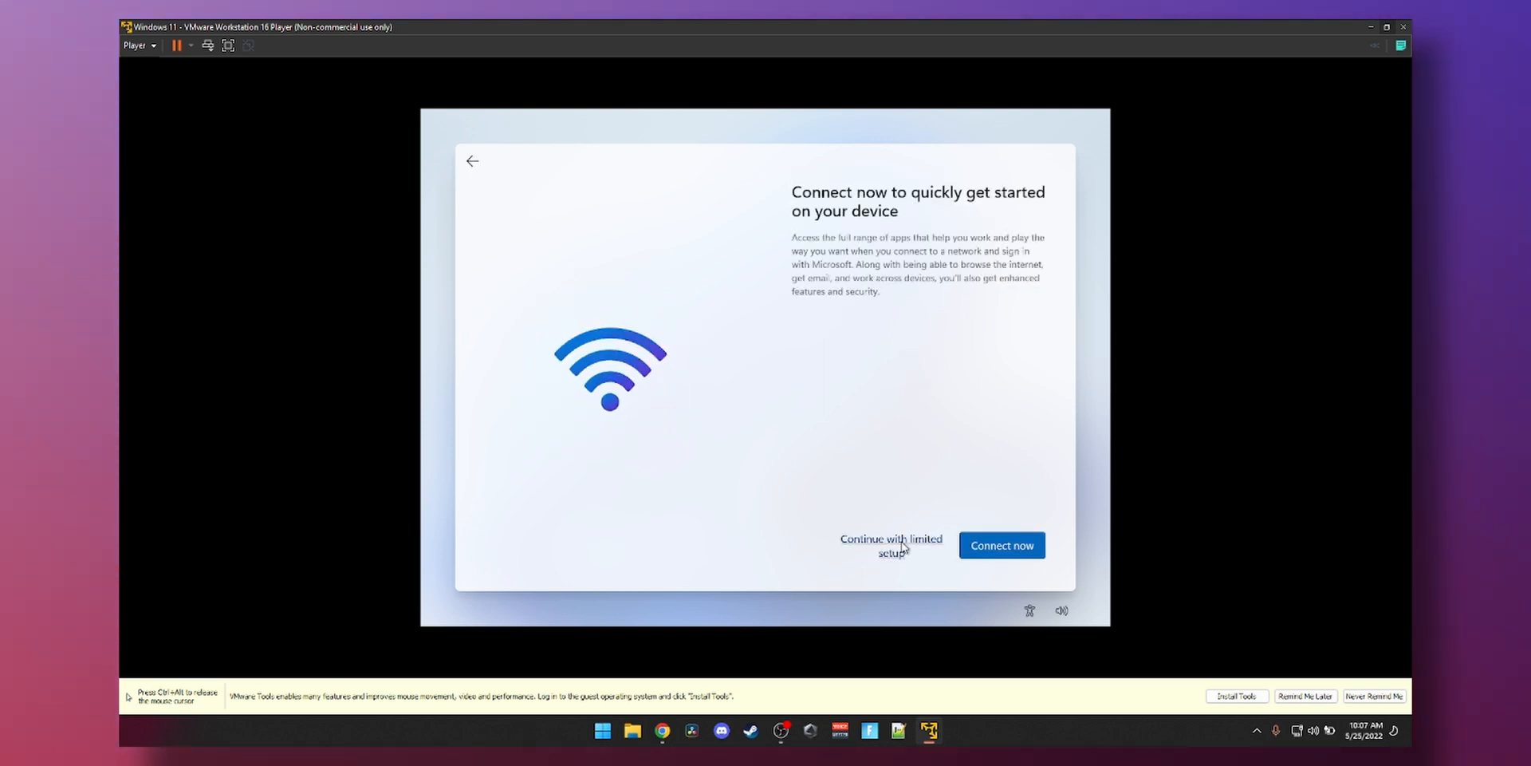
click(903, 546)
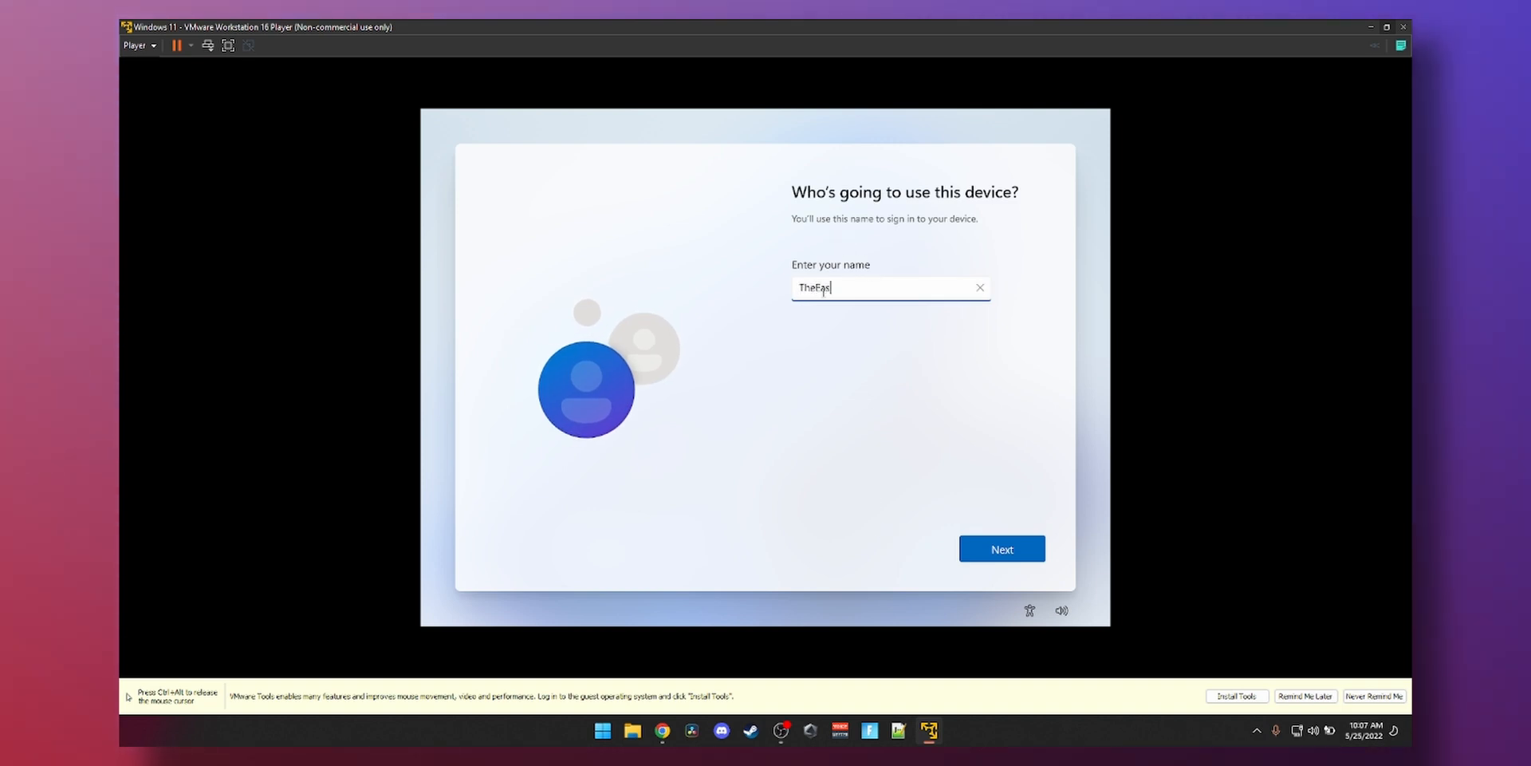
key(Return)
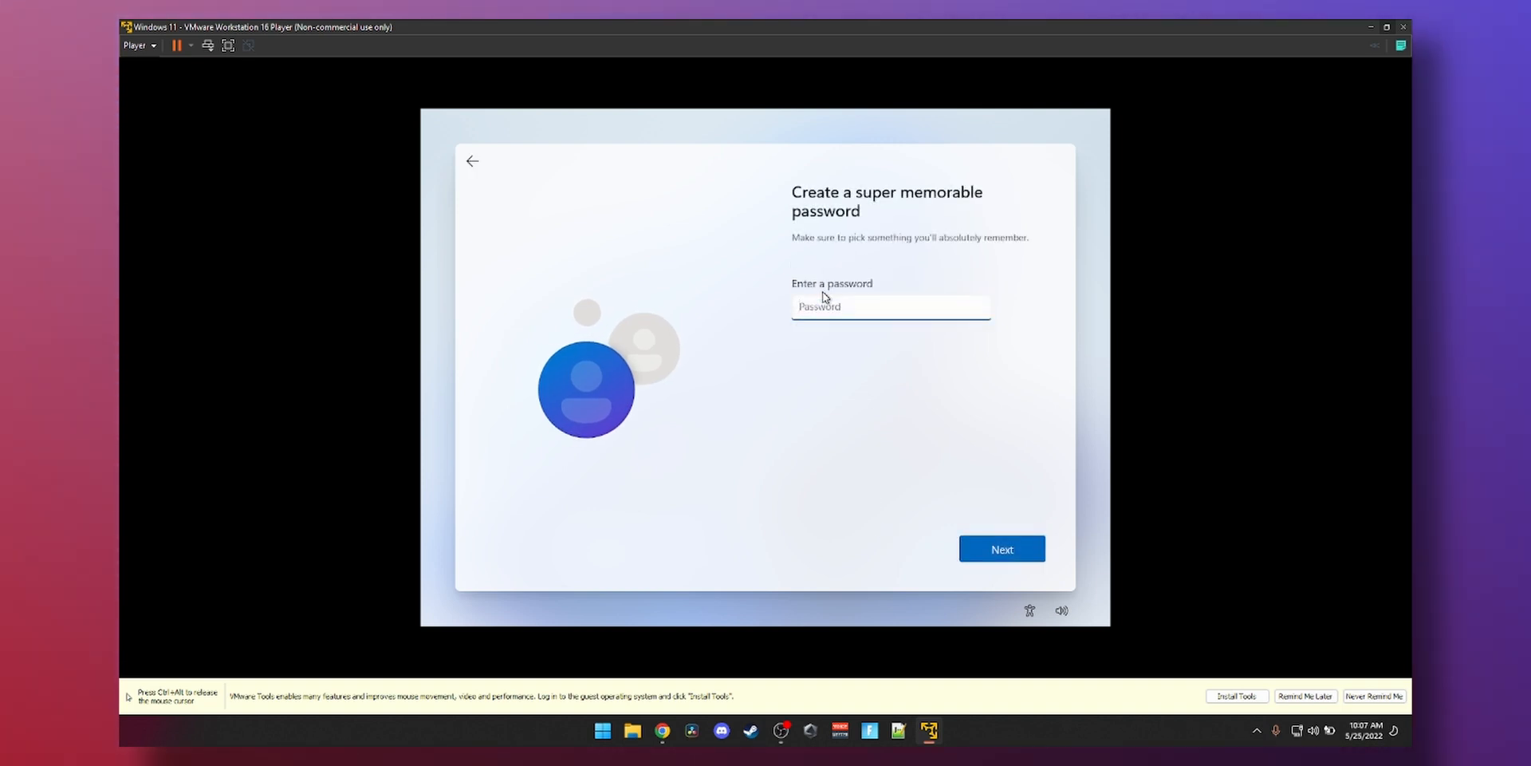
key(Return)
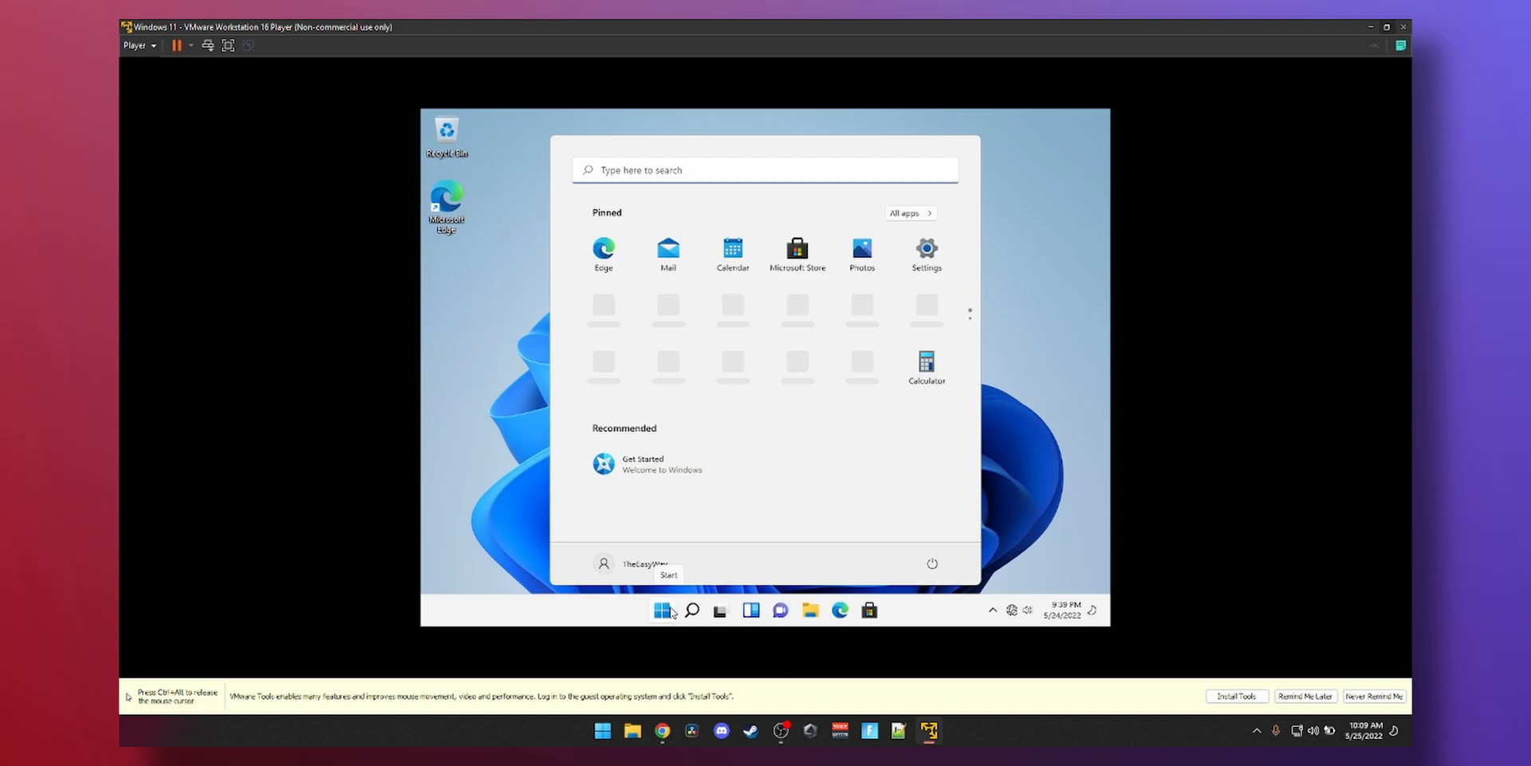
click(661, 610)
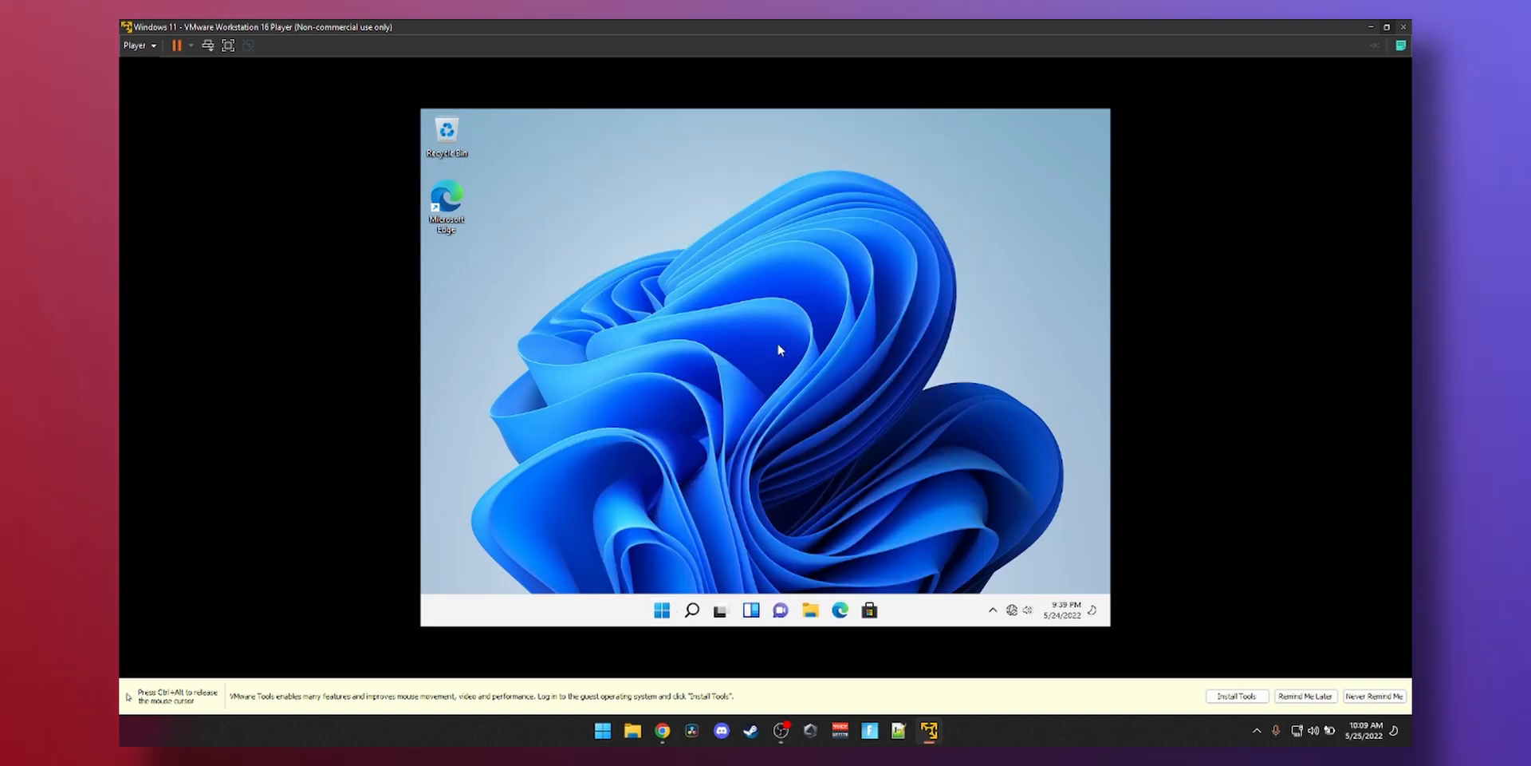
click(660, 610)
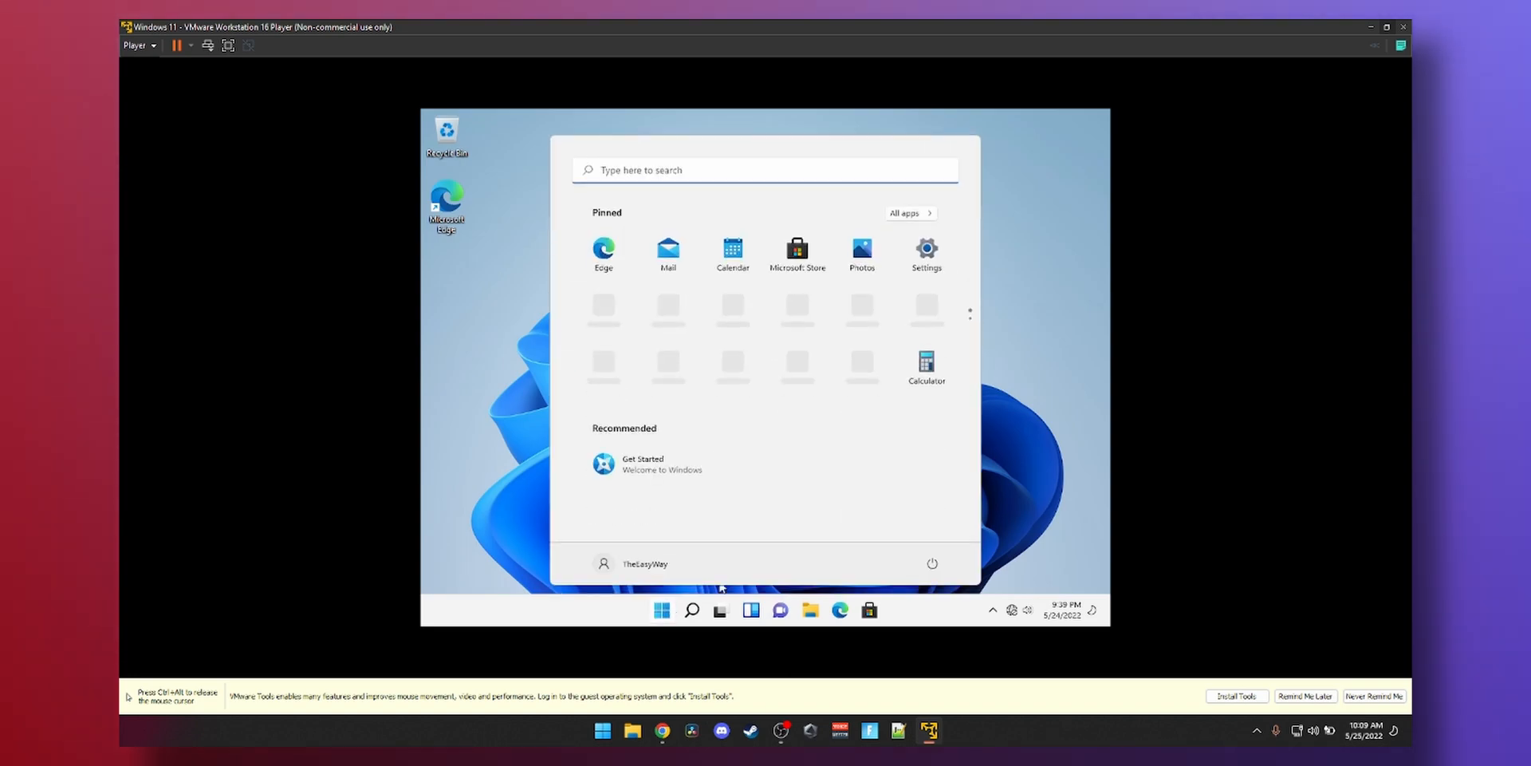
- Close the guest Start menu and start VMware Tools installation from the player
click(665, 614)
click(663, 614)
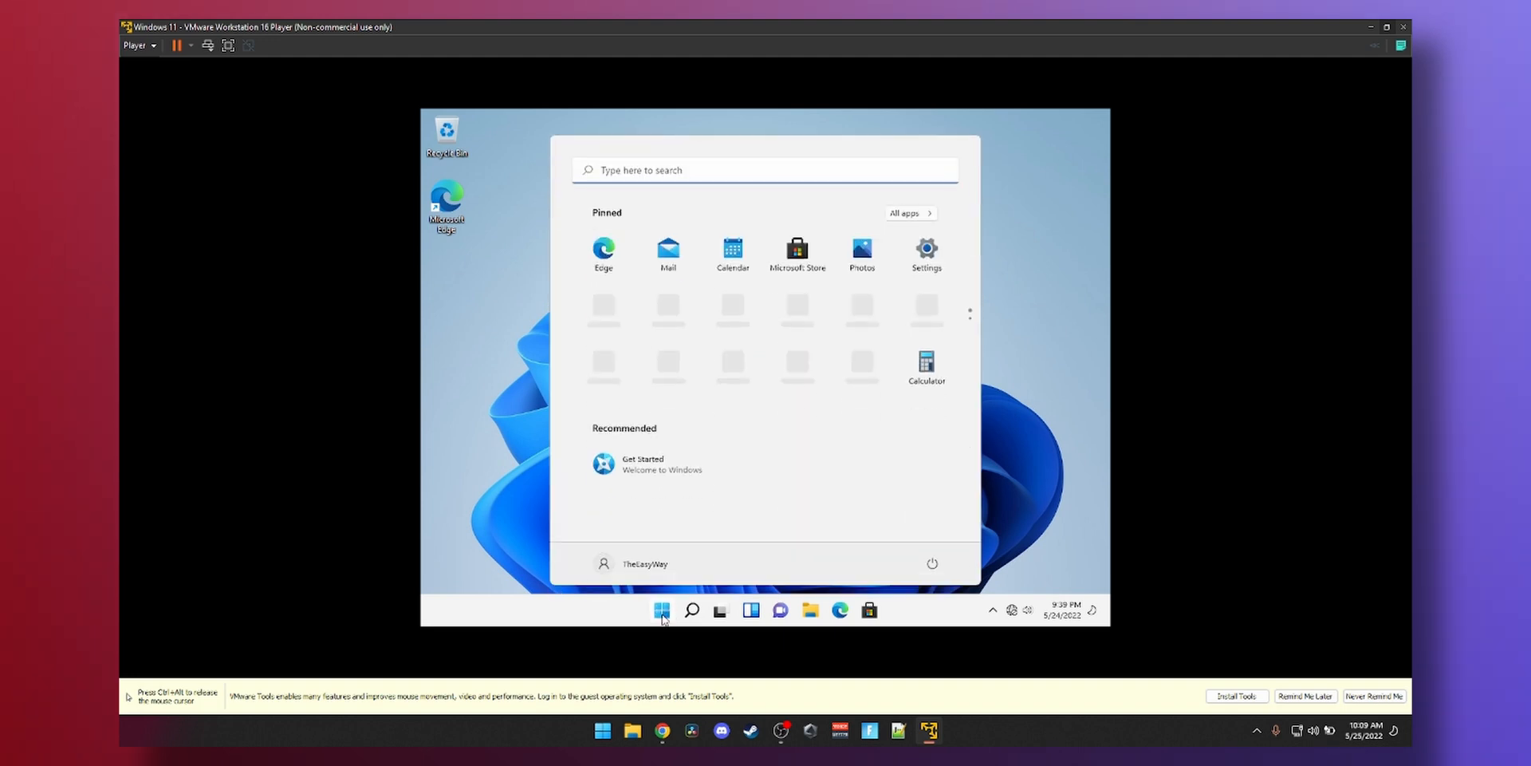
click(662, 615)
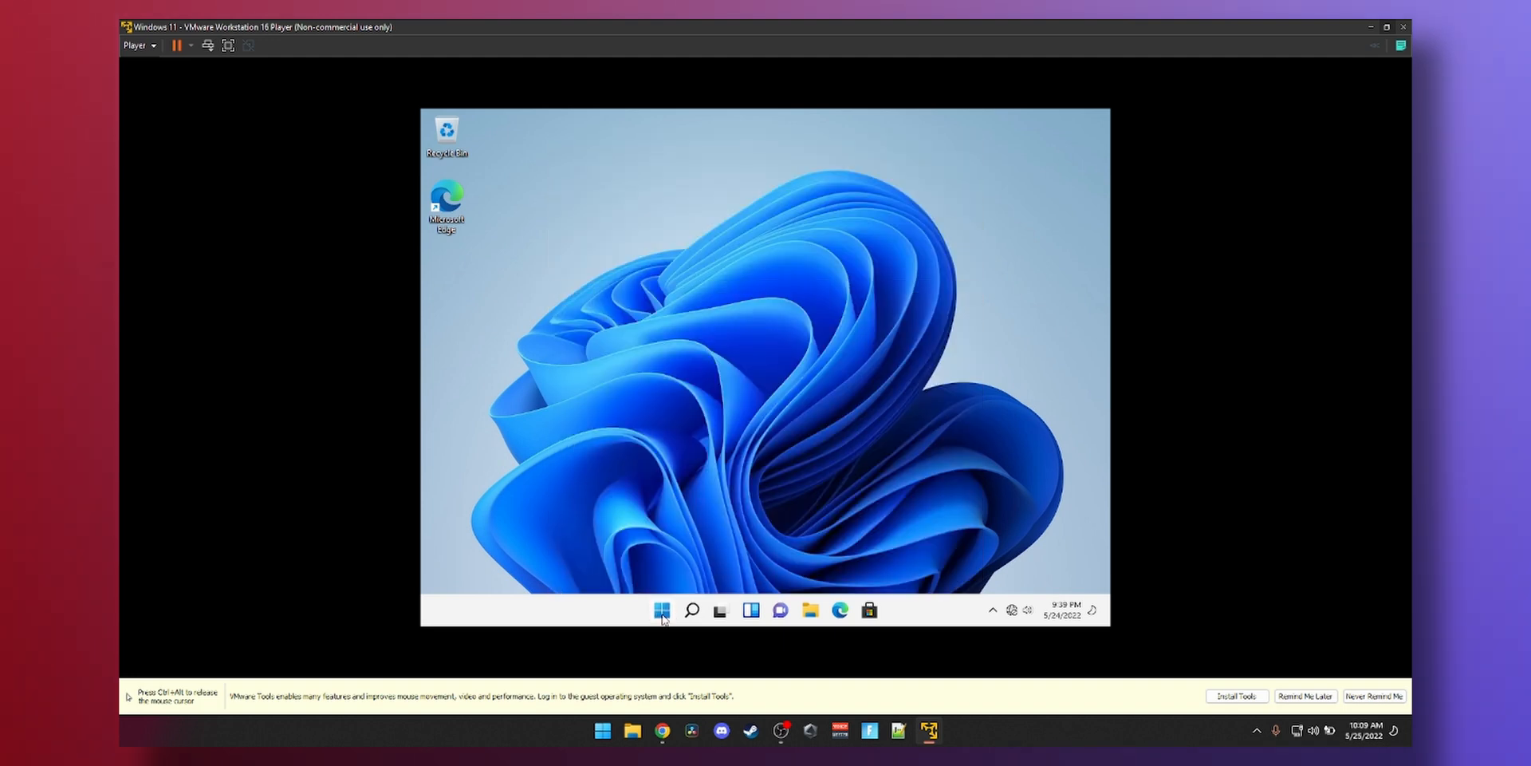
click(1237, 695)
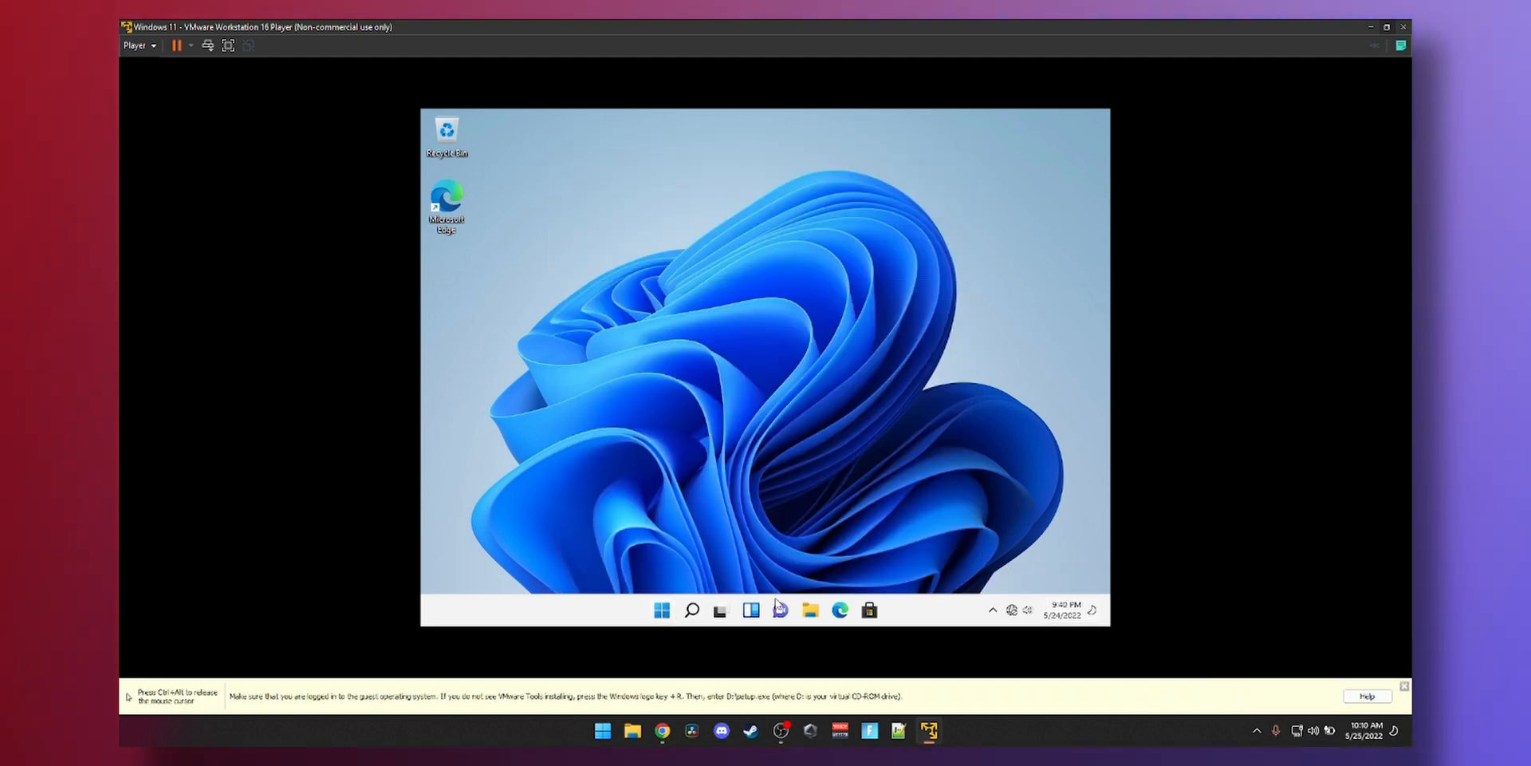
- In File Explorer, run the installer from DVD Drive (D:) VMware Tools and approve UAC
click(809, 612)
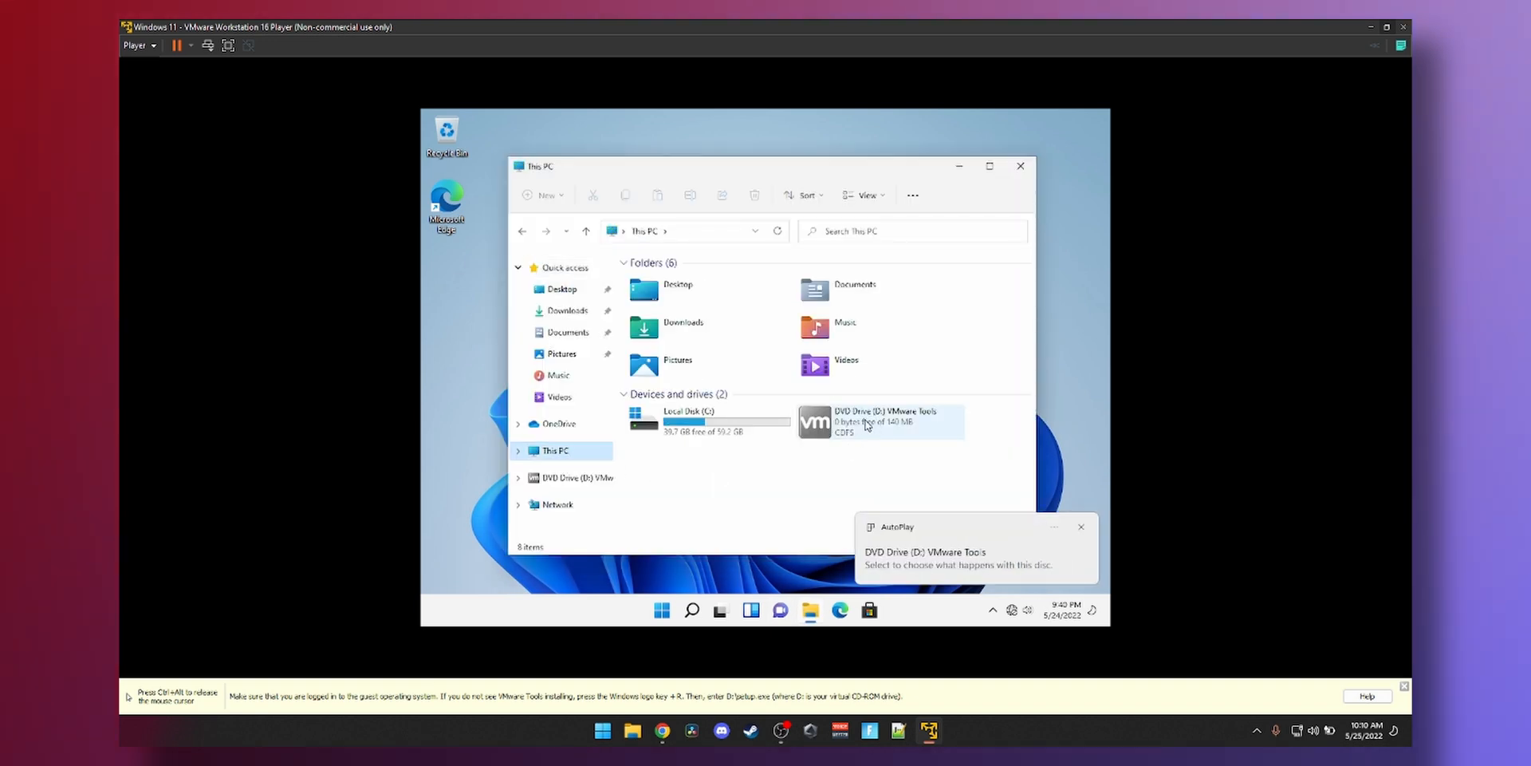
right_click(867, 425)
click(789, 380)
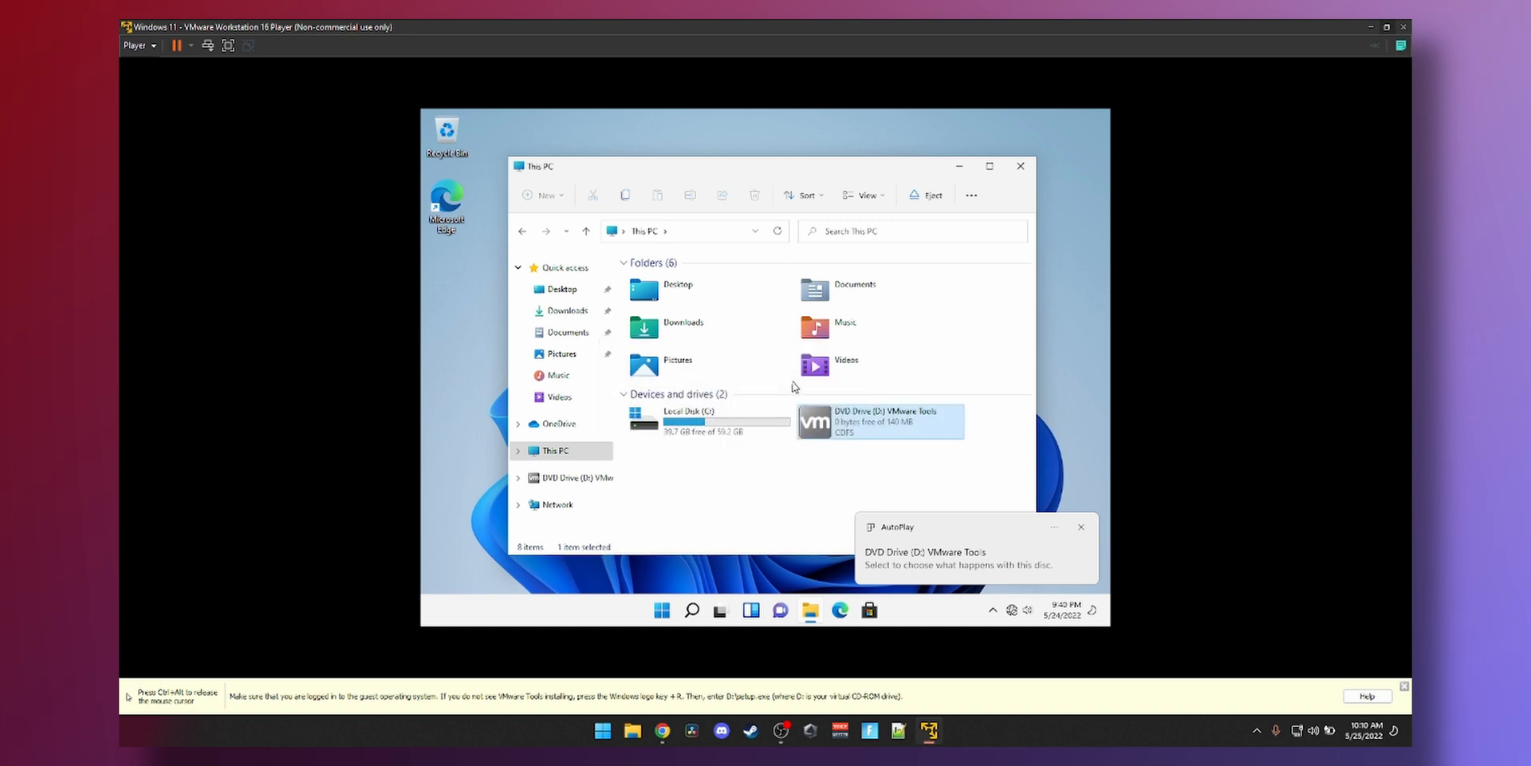
click(729, 469)
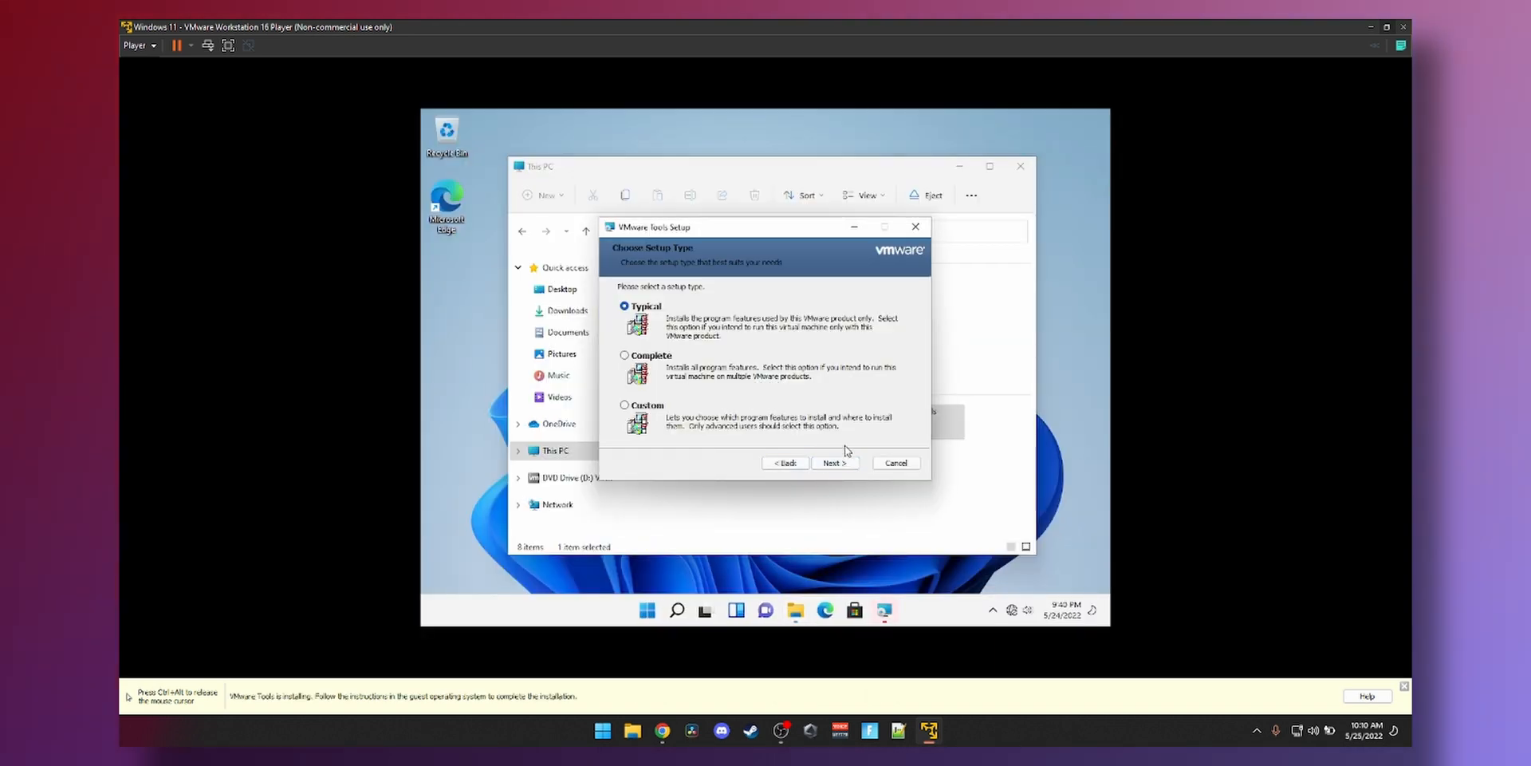
- Install VMware Tools with the Typical setup, finish, and decline the restart
click(844, 467)
click(843, 467)
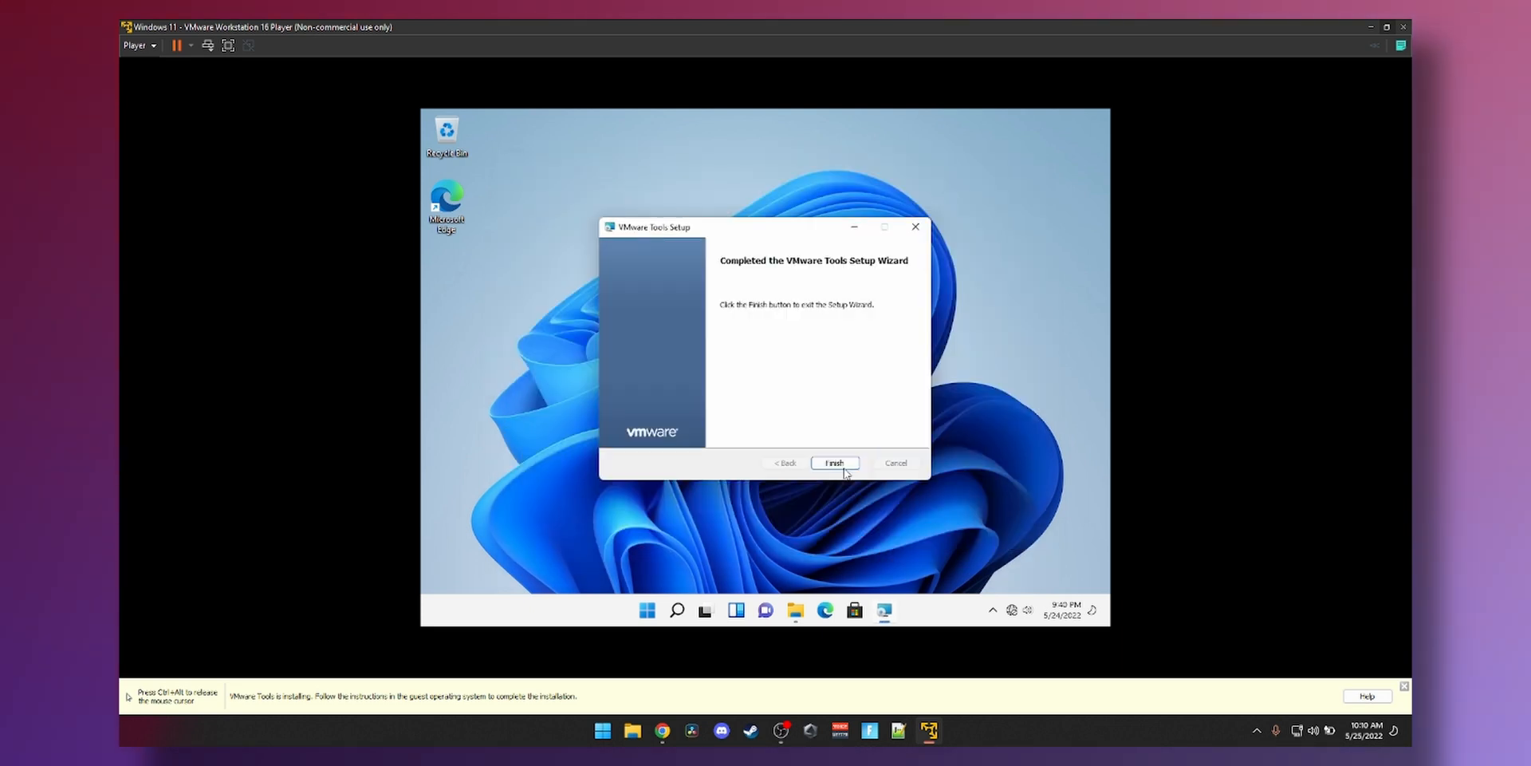
click(835, 462)
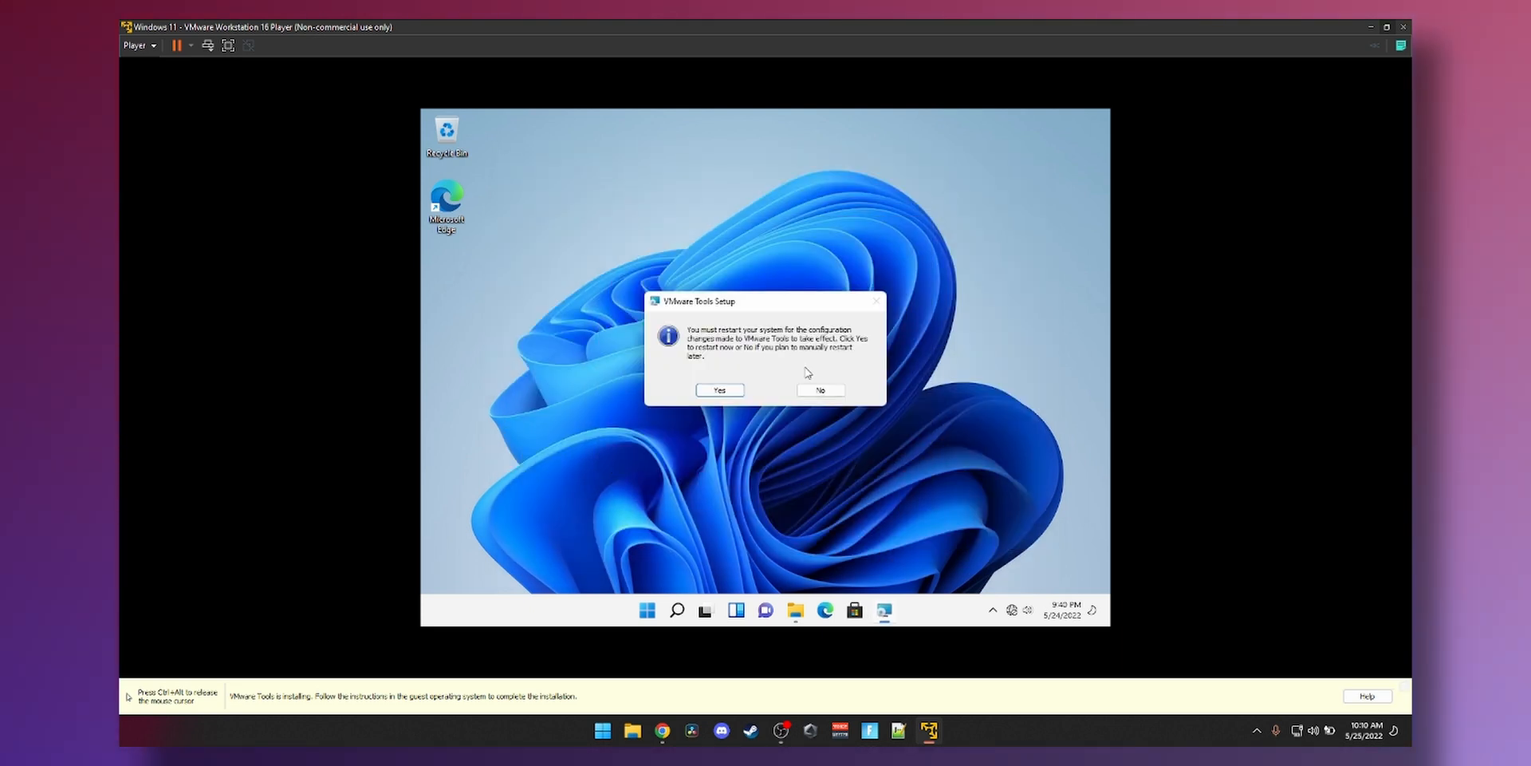
click(821, 391)
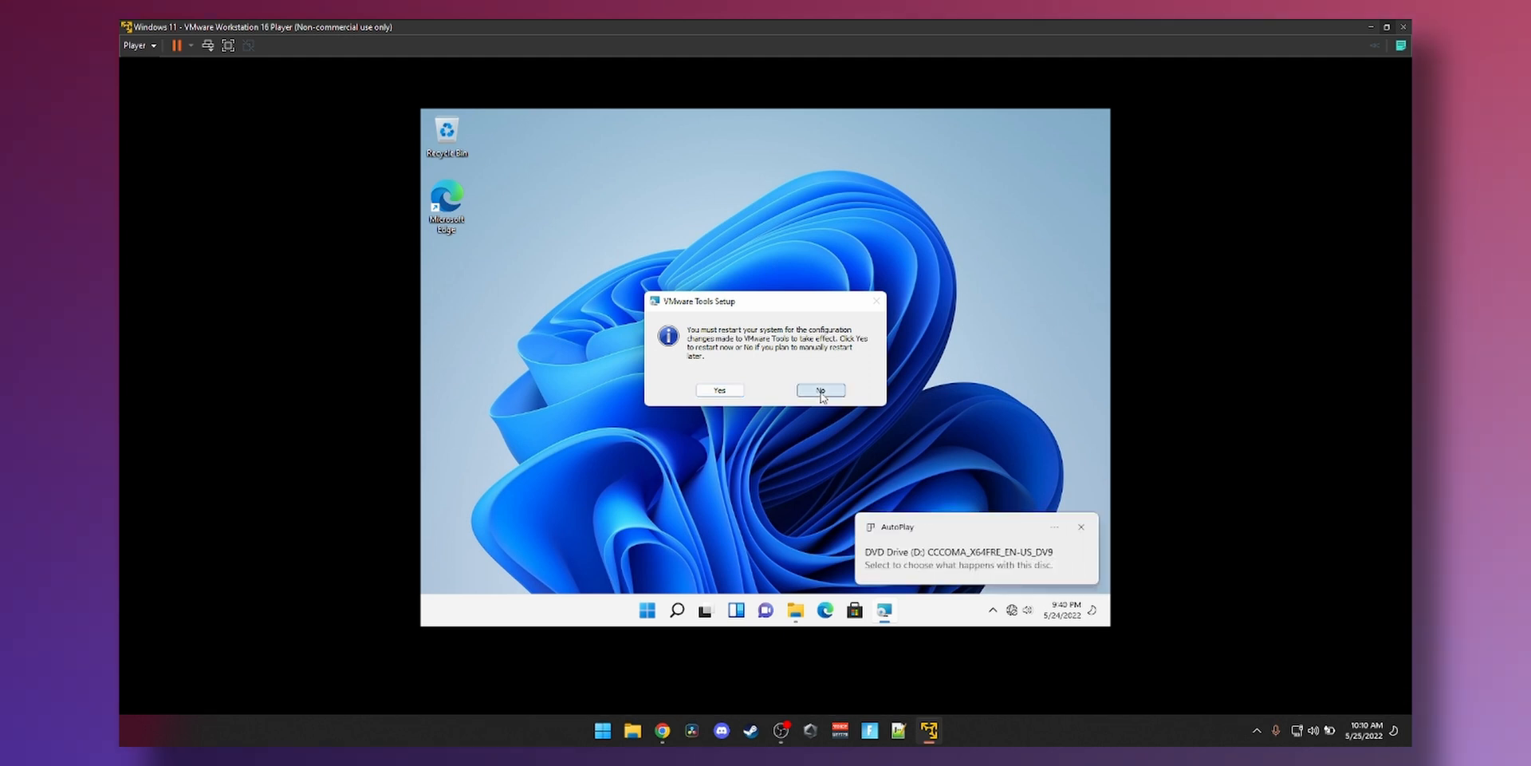
- Shut down the Windows 11 guest from the Start button's power menu
right_click(665, 610)
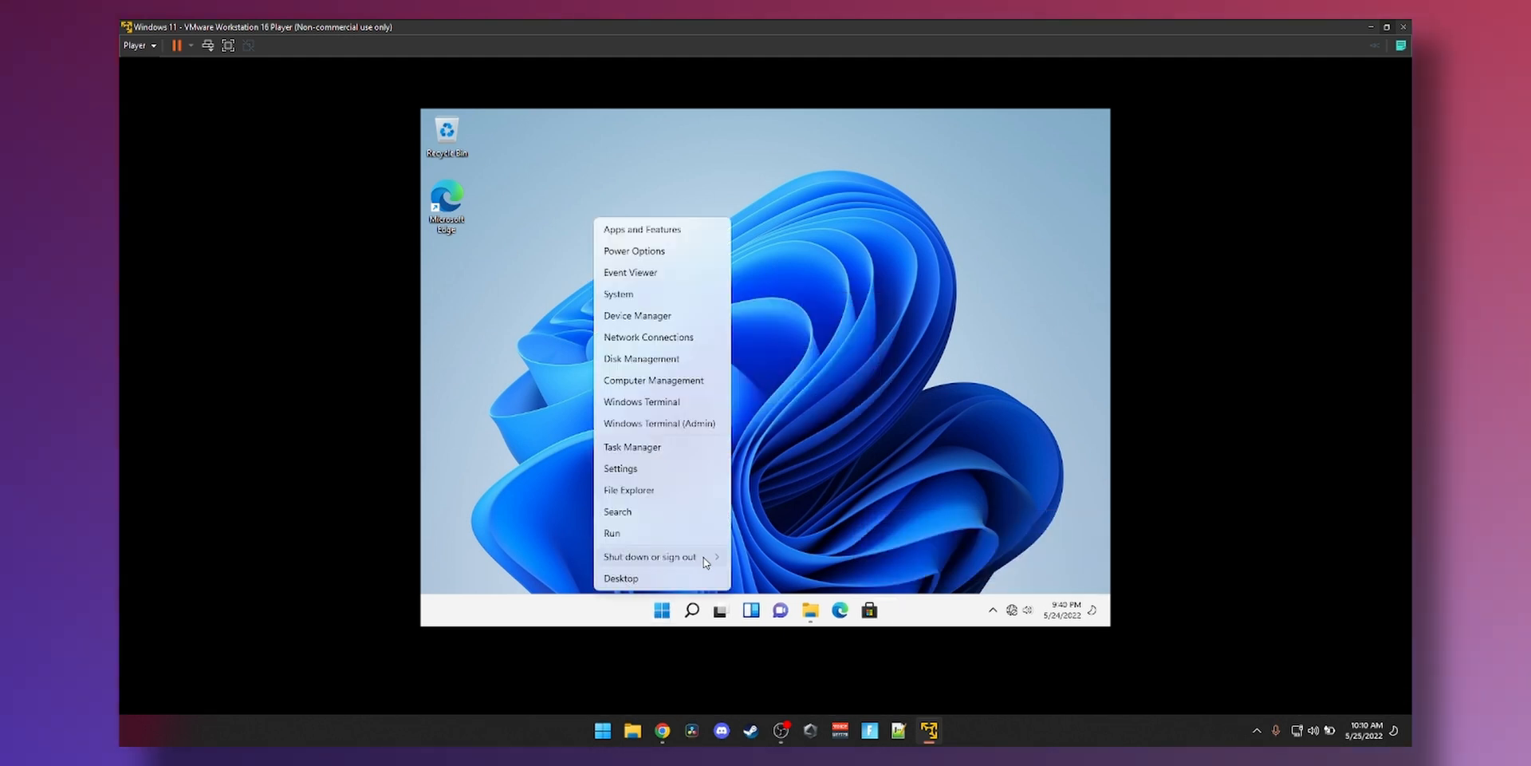
mouse_move(706, 557)
click(753, 559)
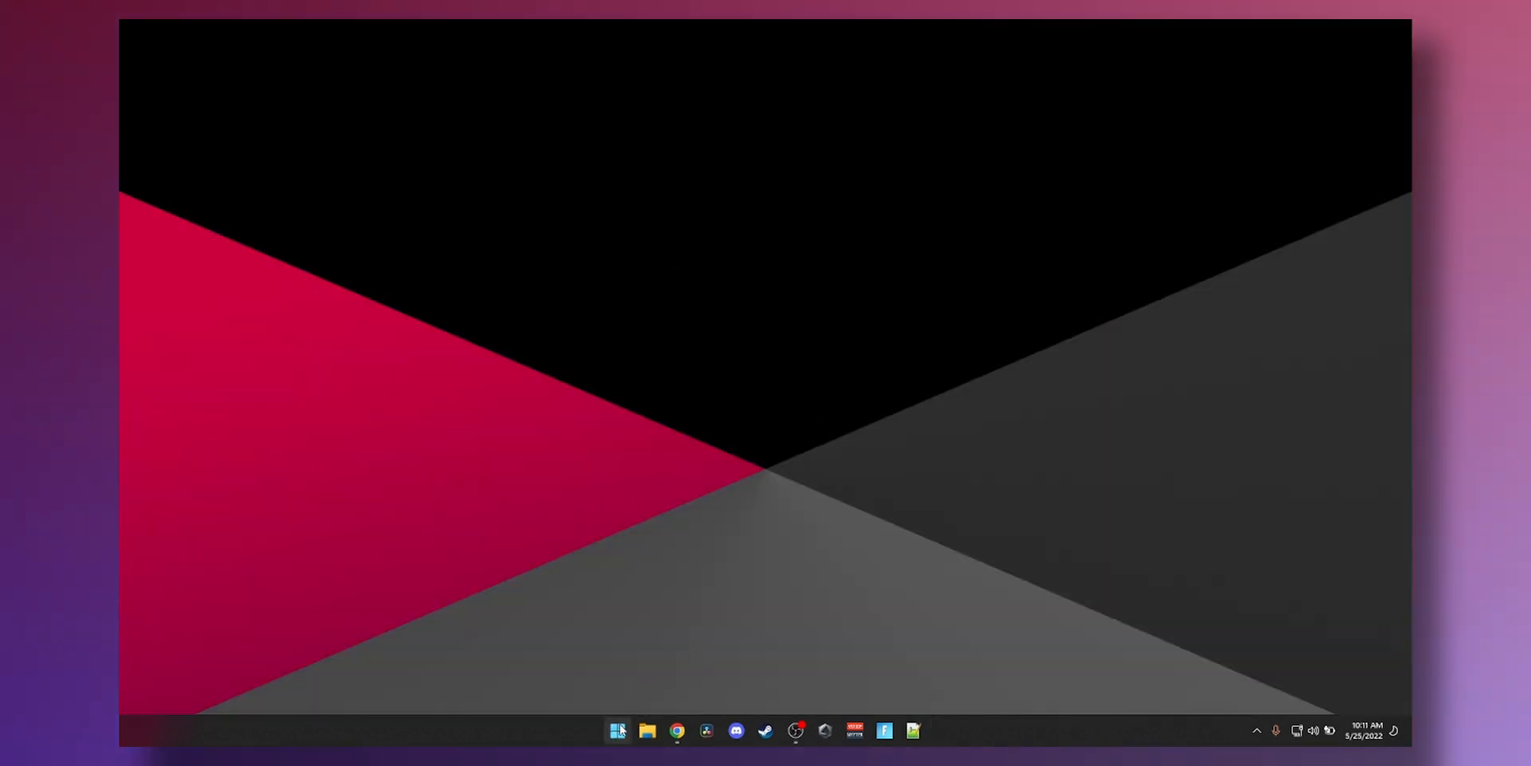
- Search 'vm' in the host Start menu and launch VMware Workstation 16 Player
click(618, 729)
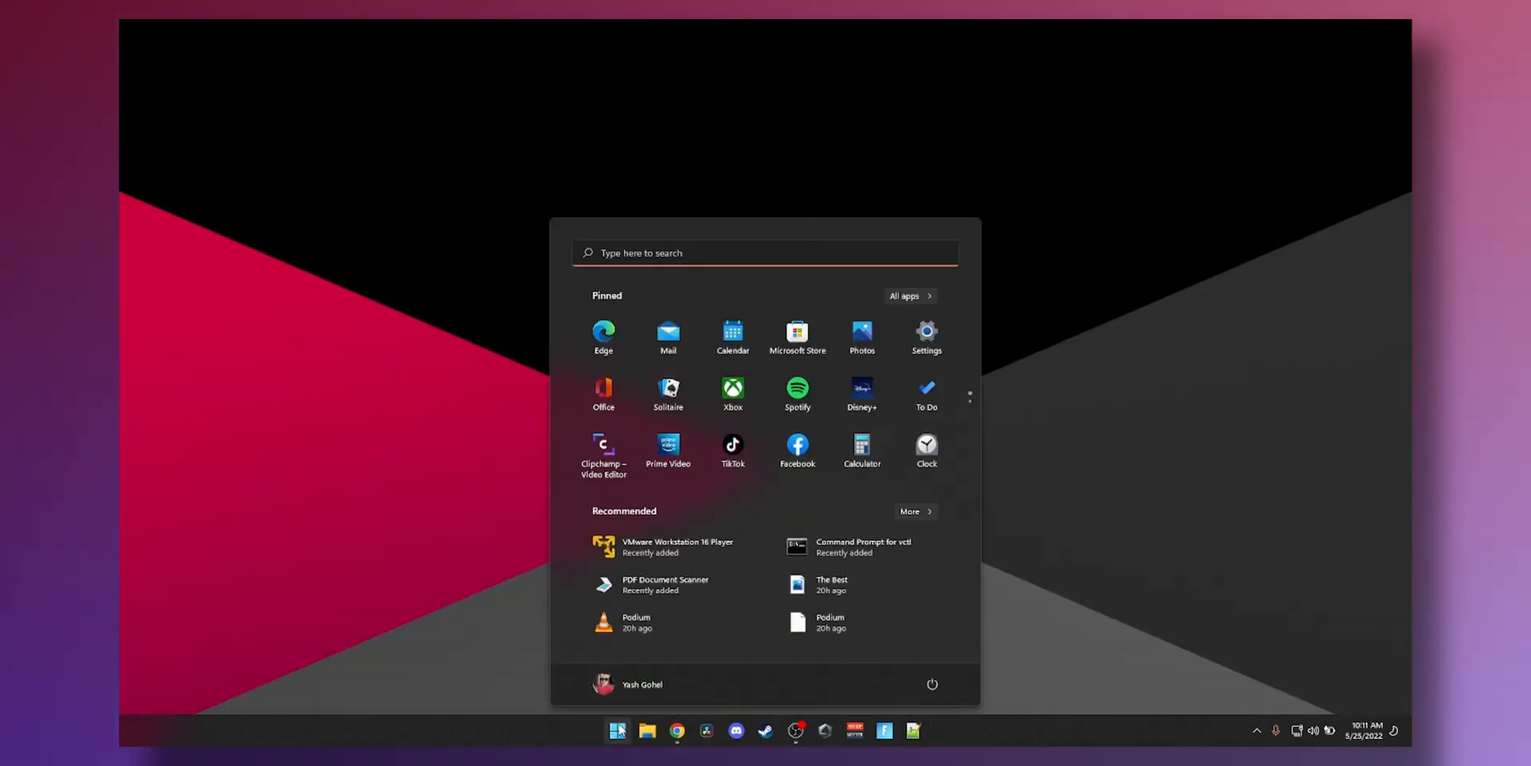
text(c)
key(BackSpace)
text(vmware Workstation 16 Player)
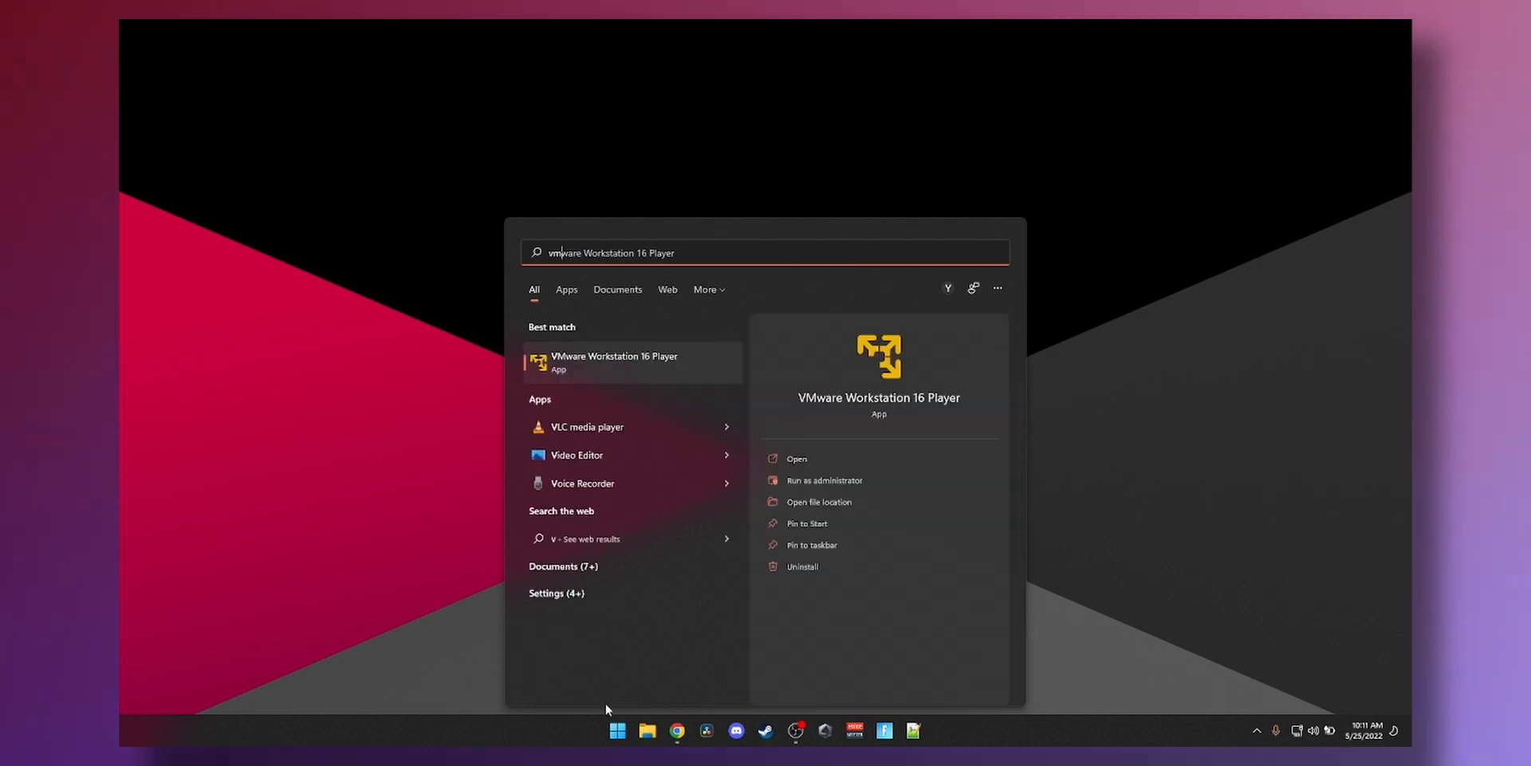
key(Return)
- Review the Windows 11 VM's Display and Network Adapter settings, then power it on
click(346, 242)
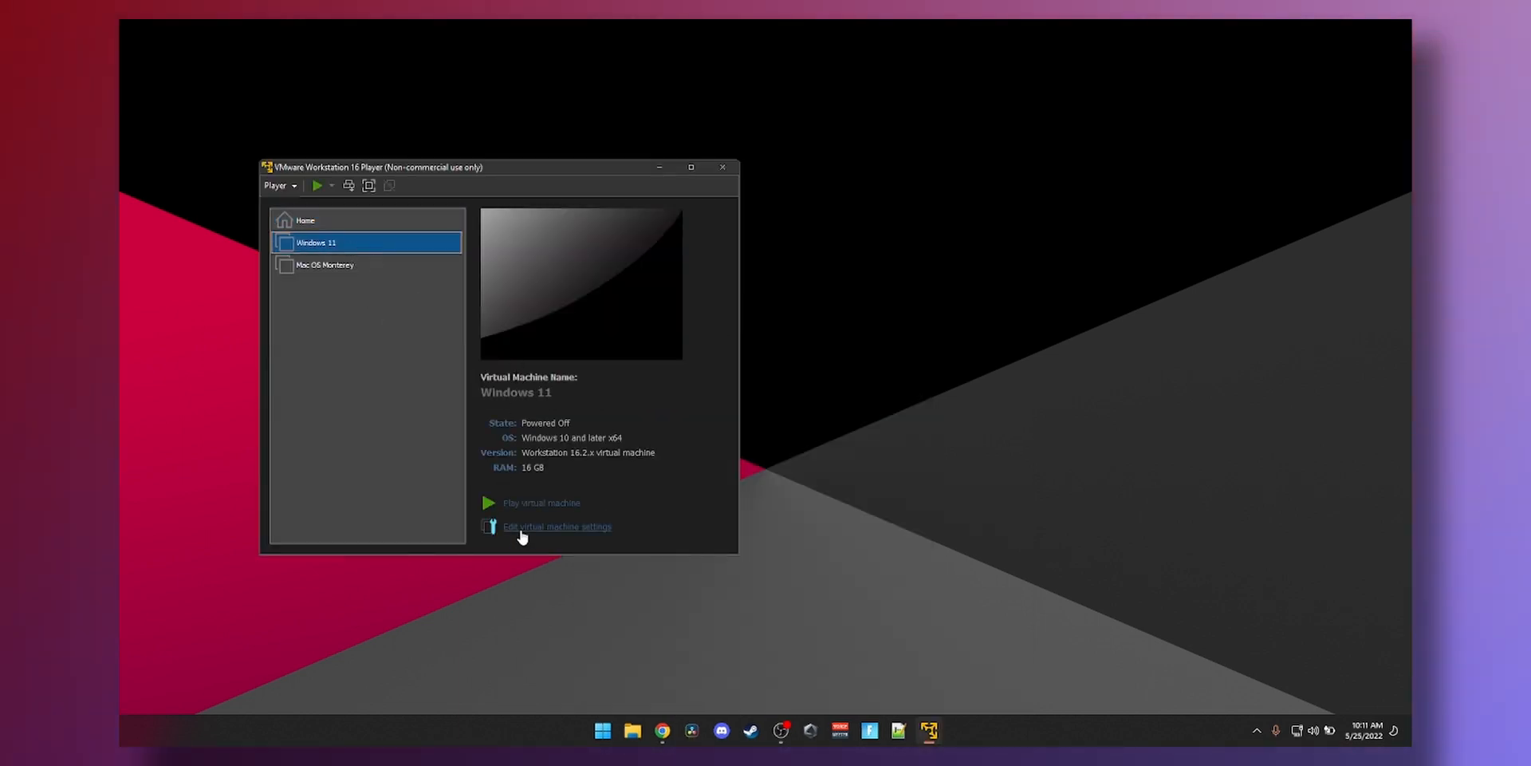
click(521, 529)
click(306, 271)
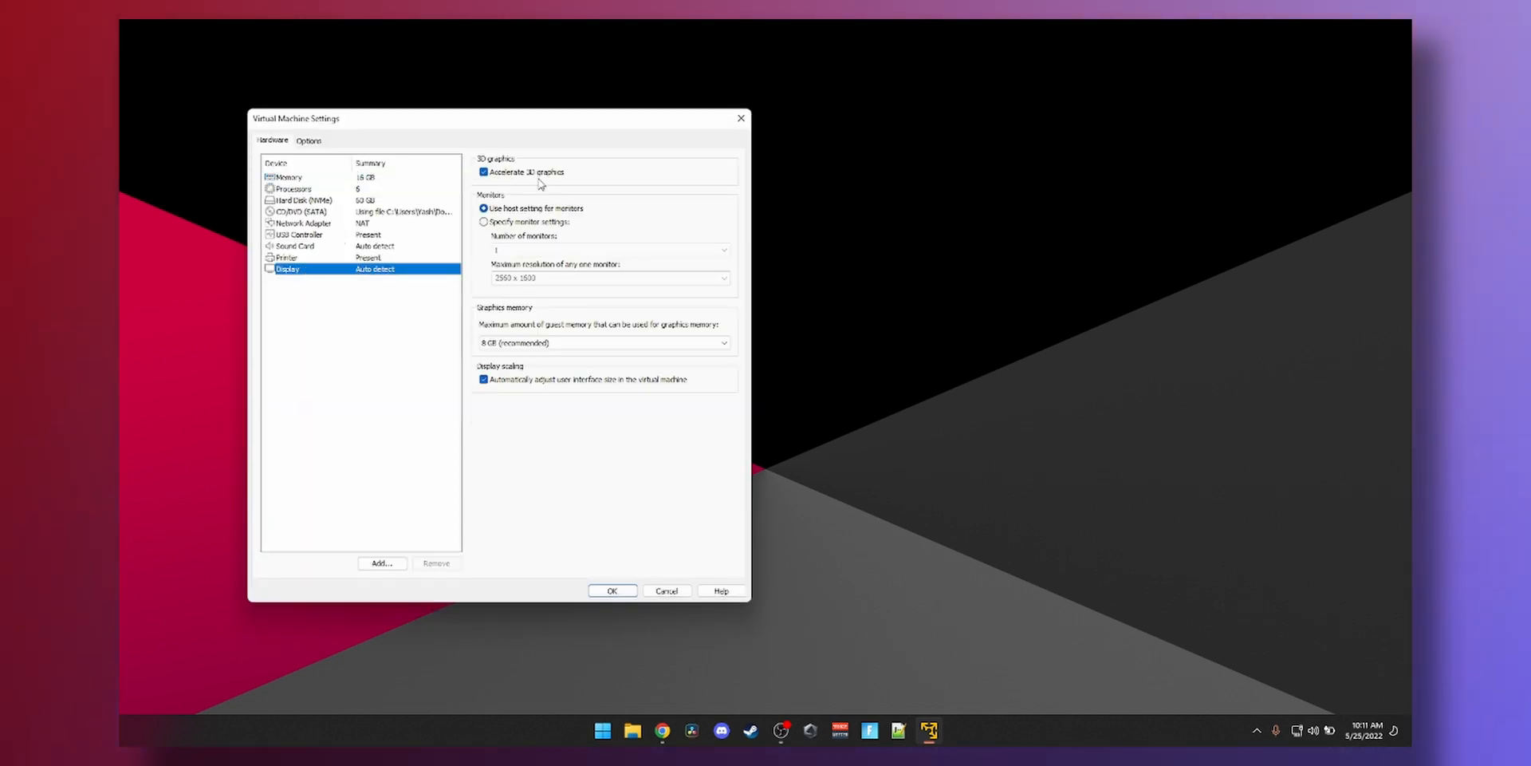
click(316, 225)
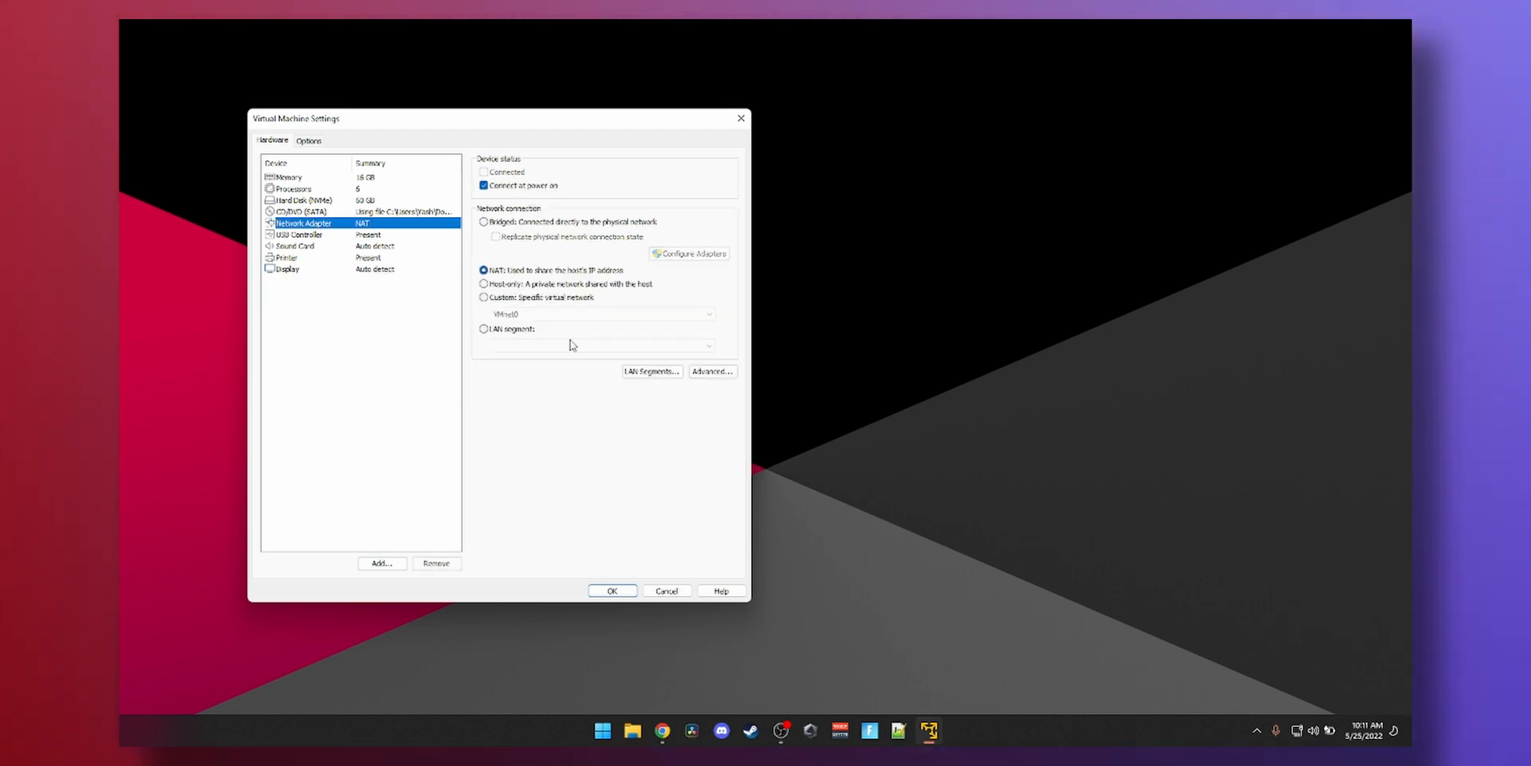
click(612, 588)
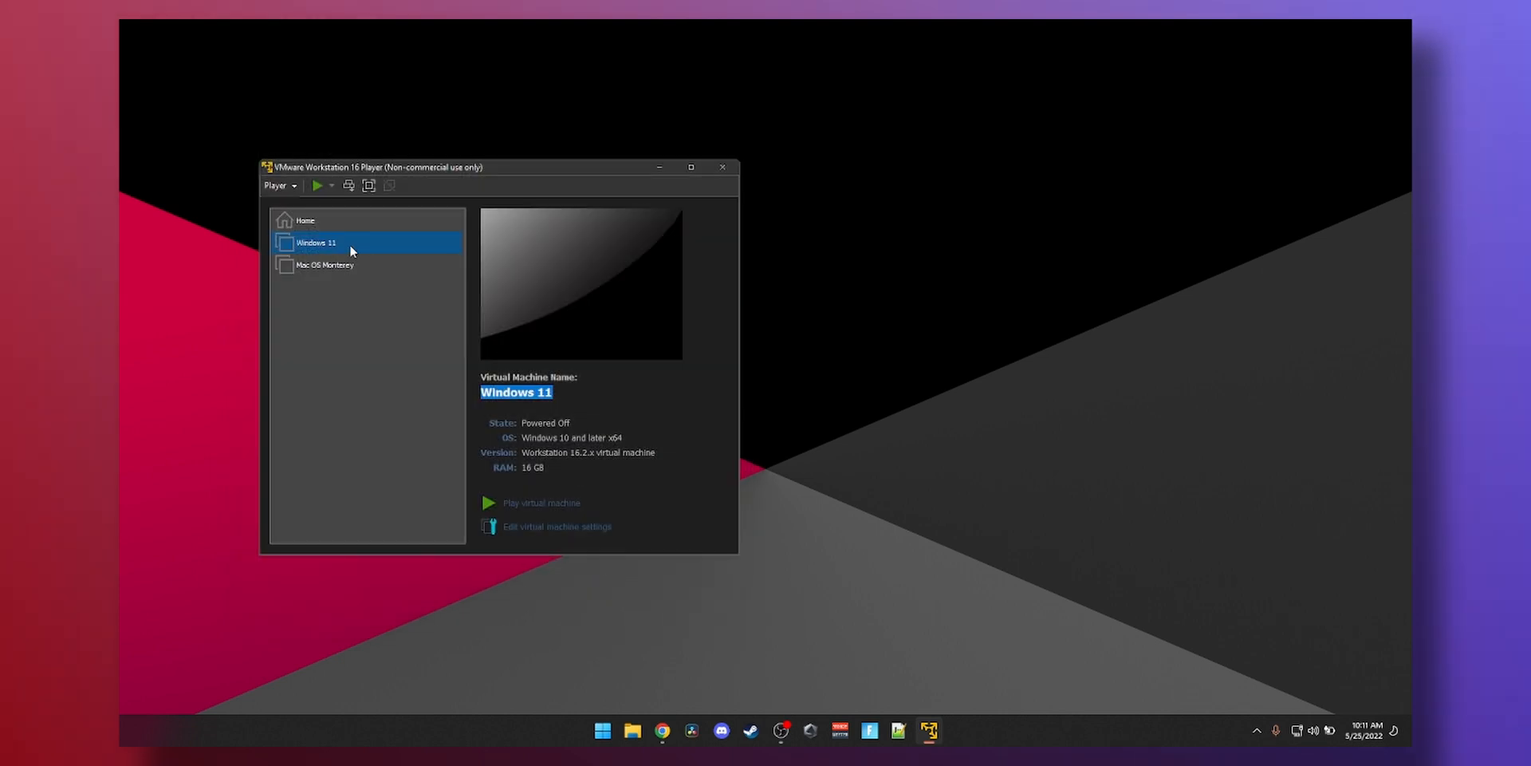
double_click(349, 244)
- Maximize the player, enter full screen, and move, maximize and close File Explorer in the guest
click(691, 166)
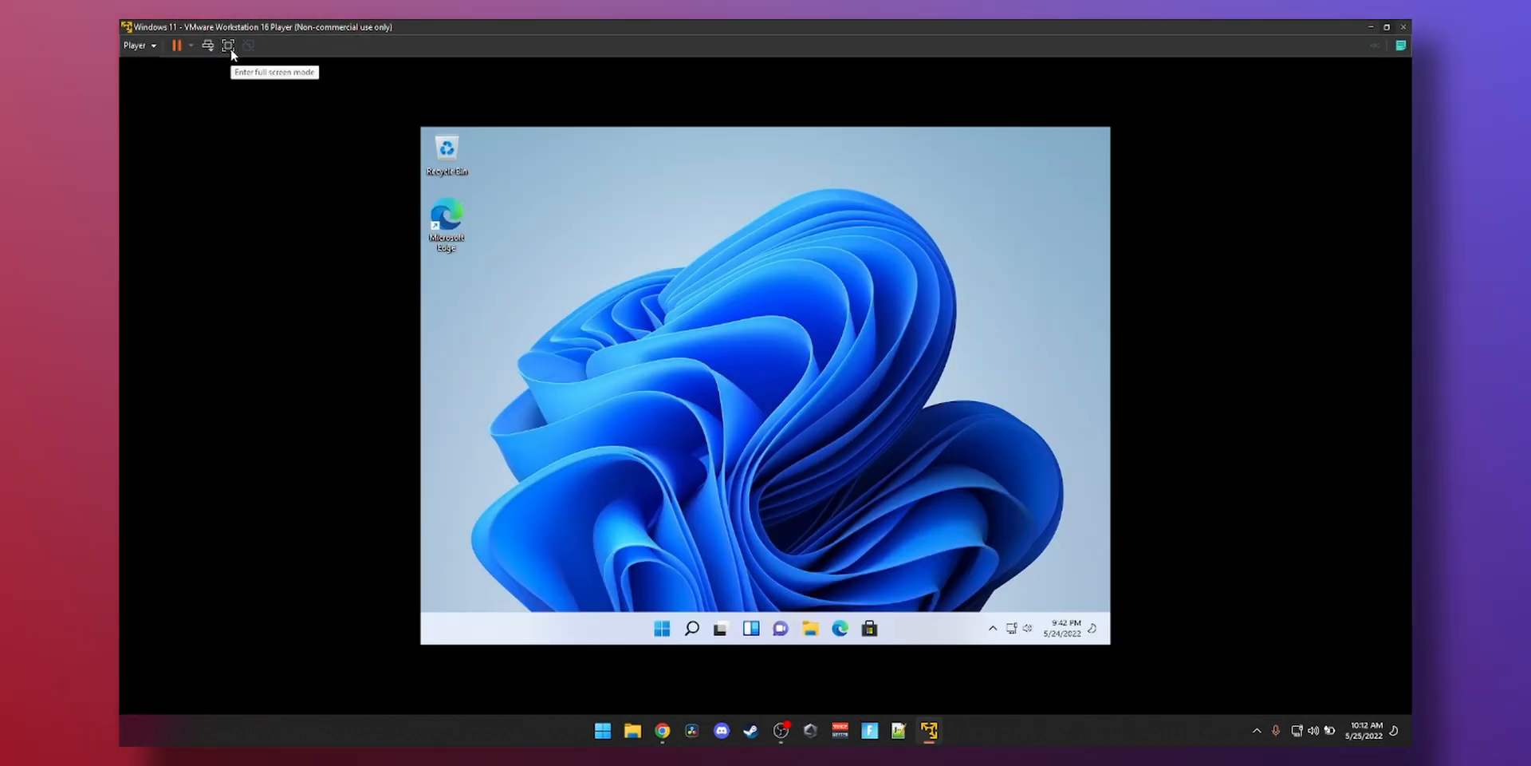
click(228, 46)
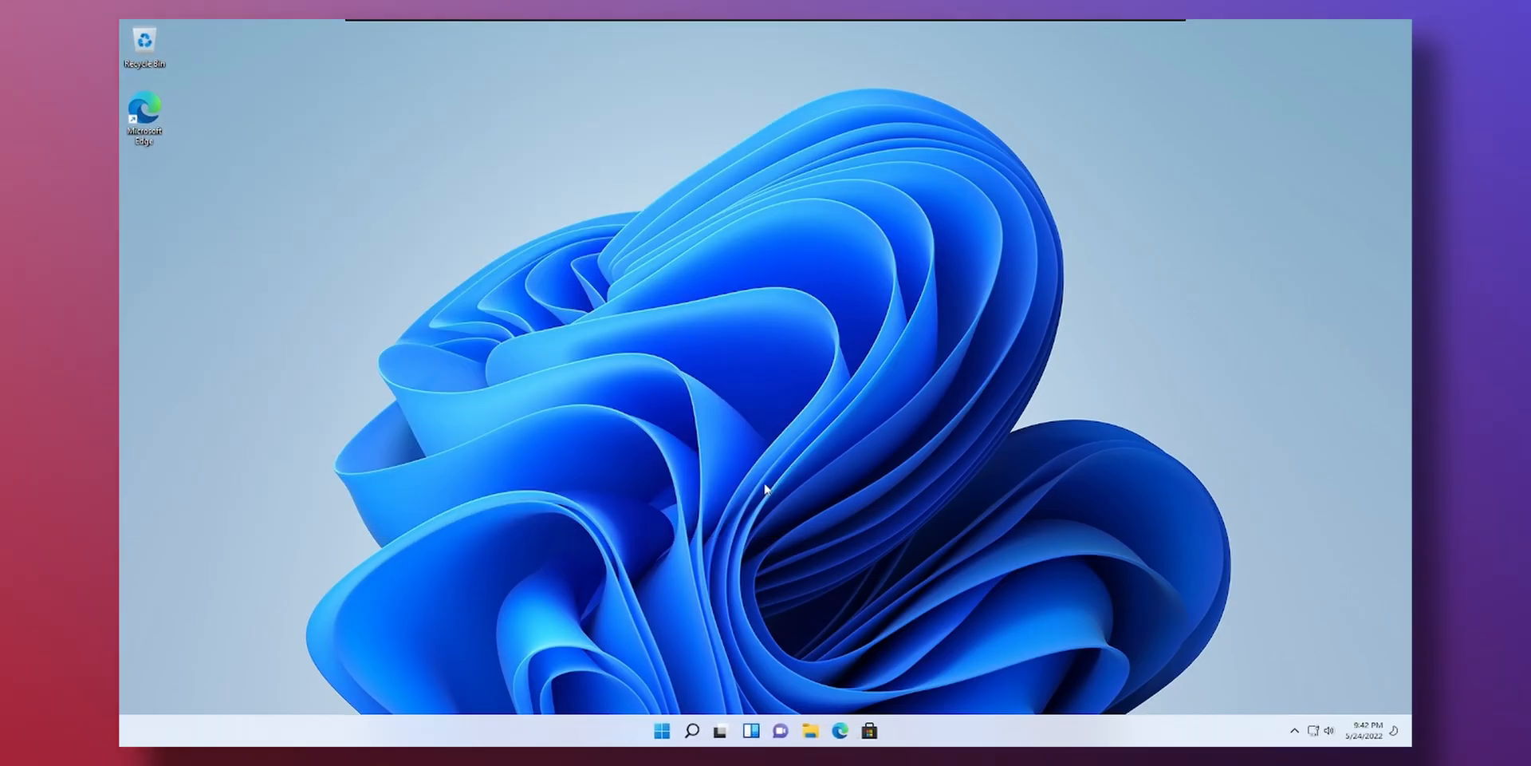
click(809, 728)
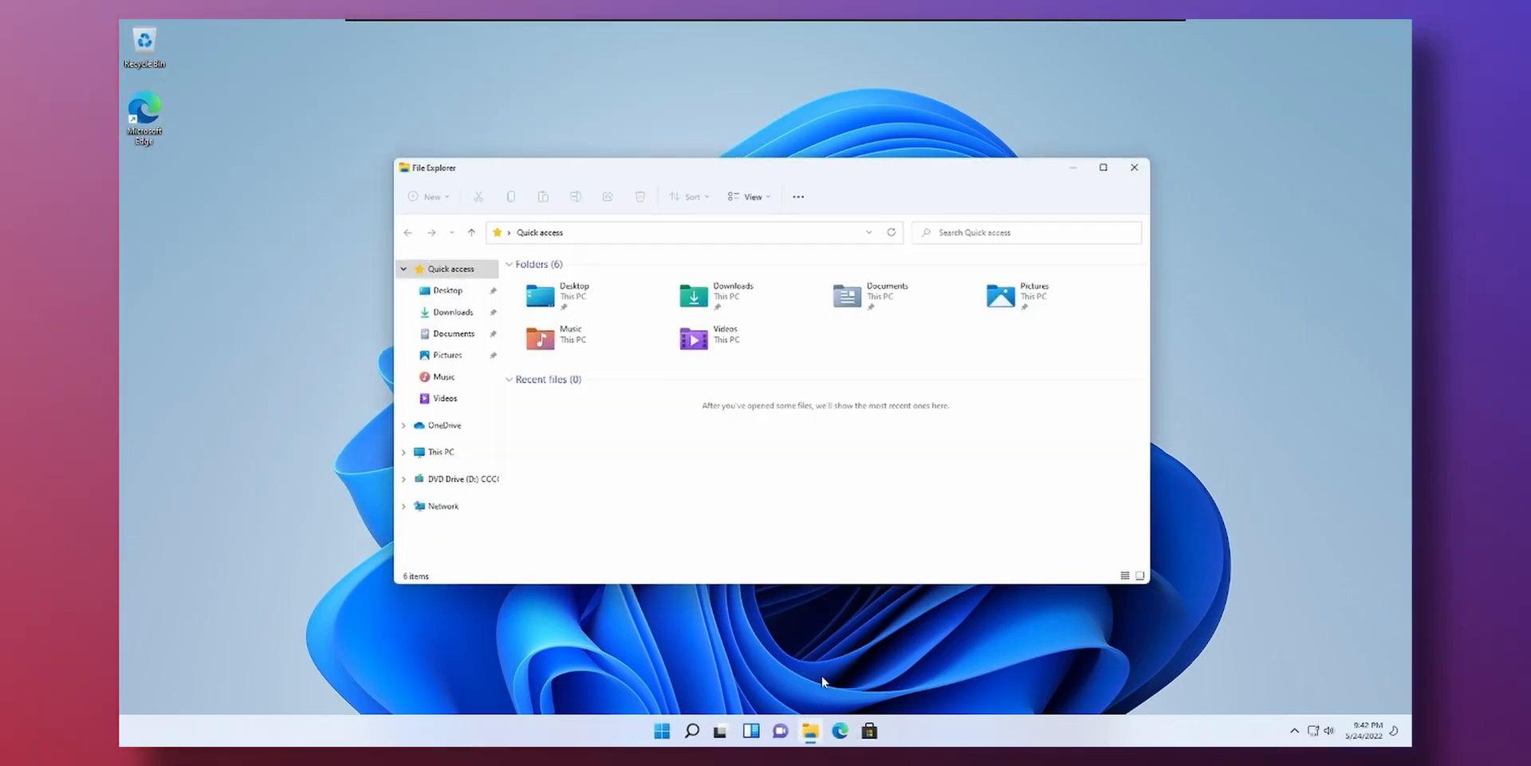
drag(1029, 186, 121, 307)
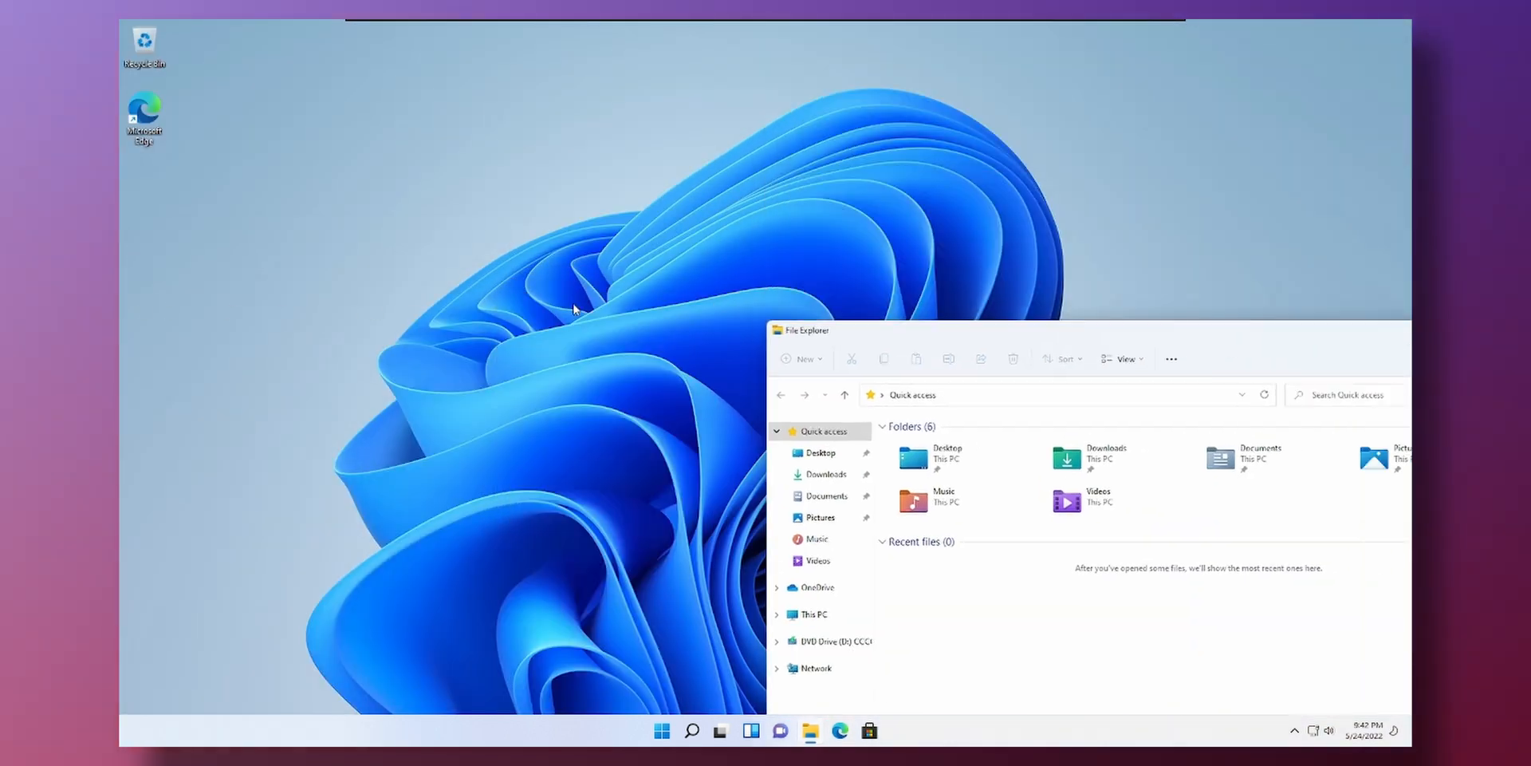
drag(889, 341, 705, 194)
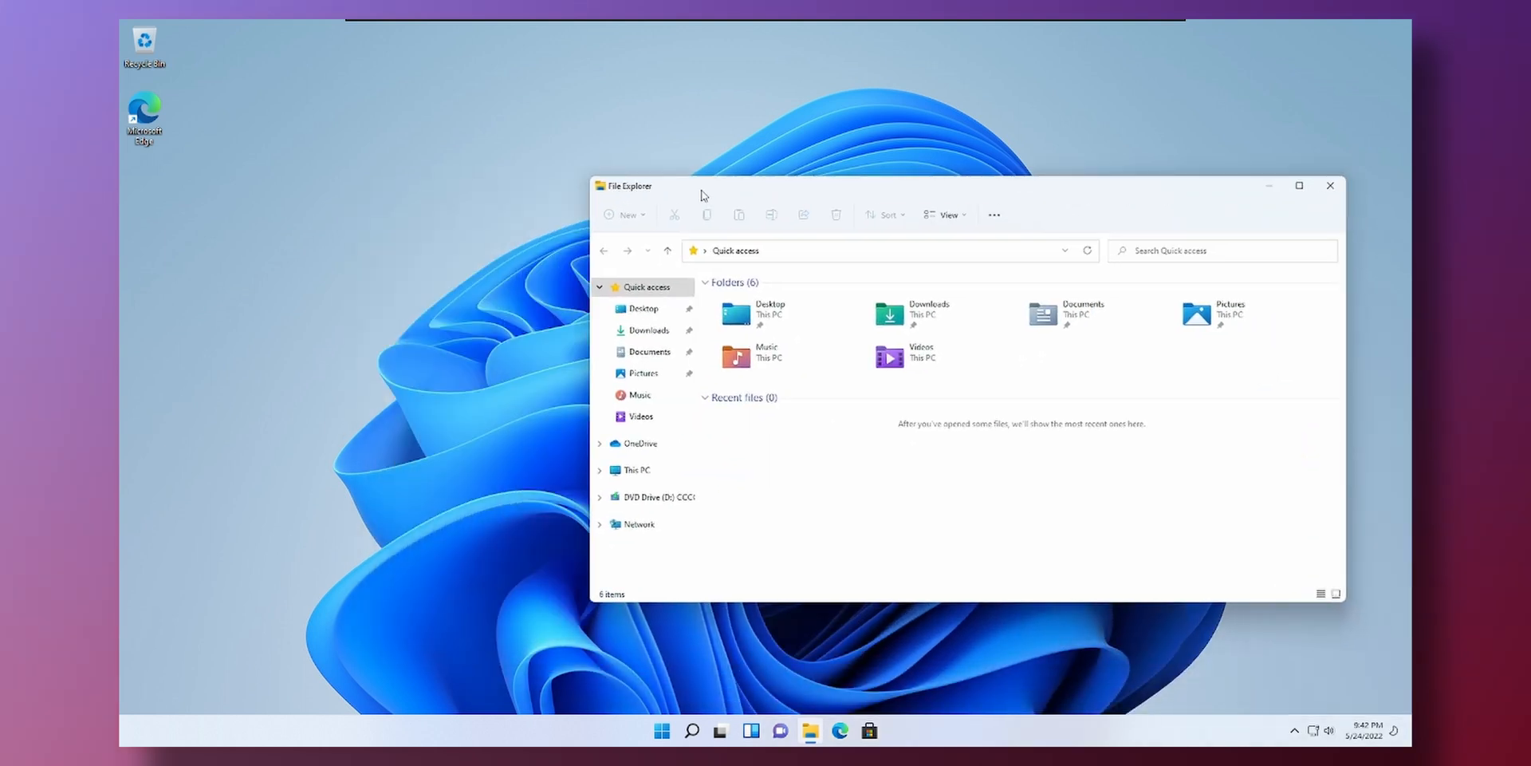
double_click(705, 193)
click(1400, 32)
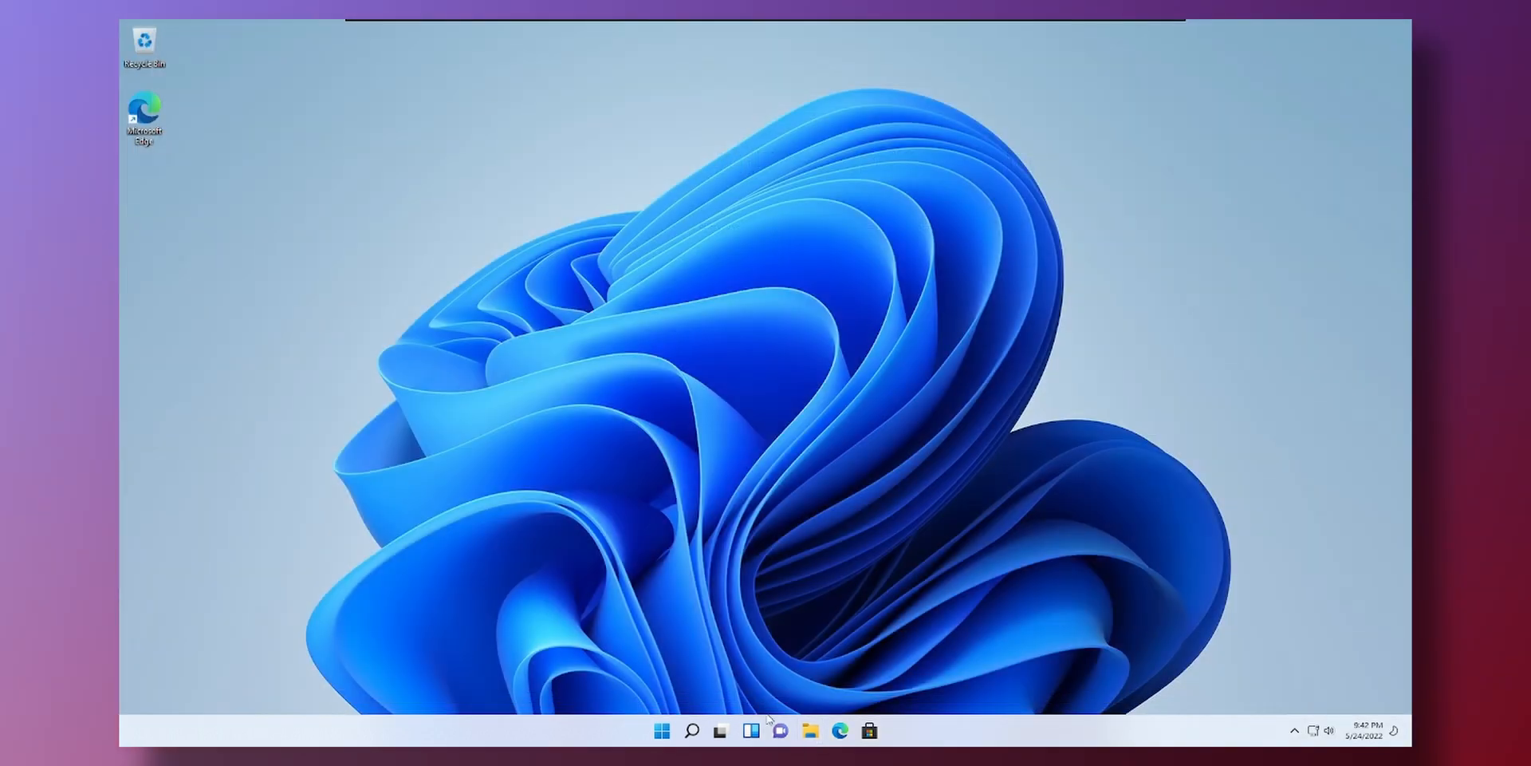
click(662, 731)
- Apply the dark Captured Motion theme in guest Personalization settings and close Settings
click(927, 331)
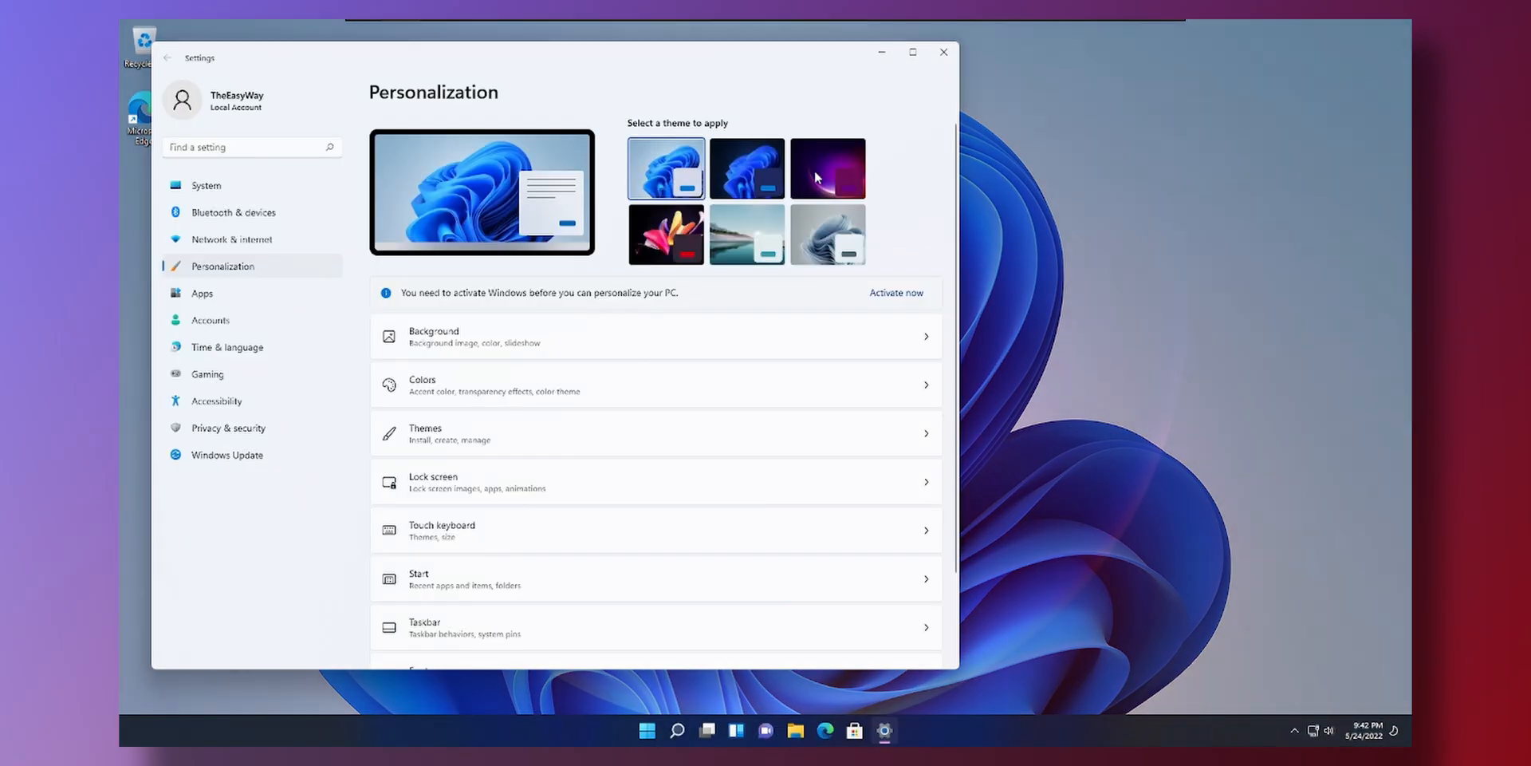
click(815, 170)
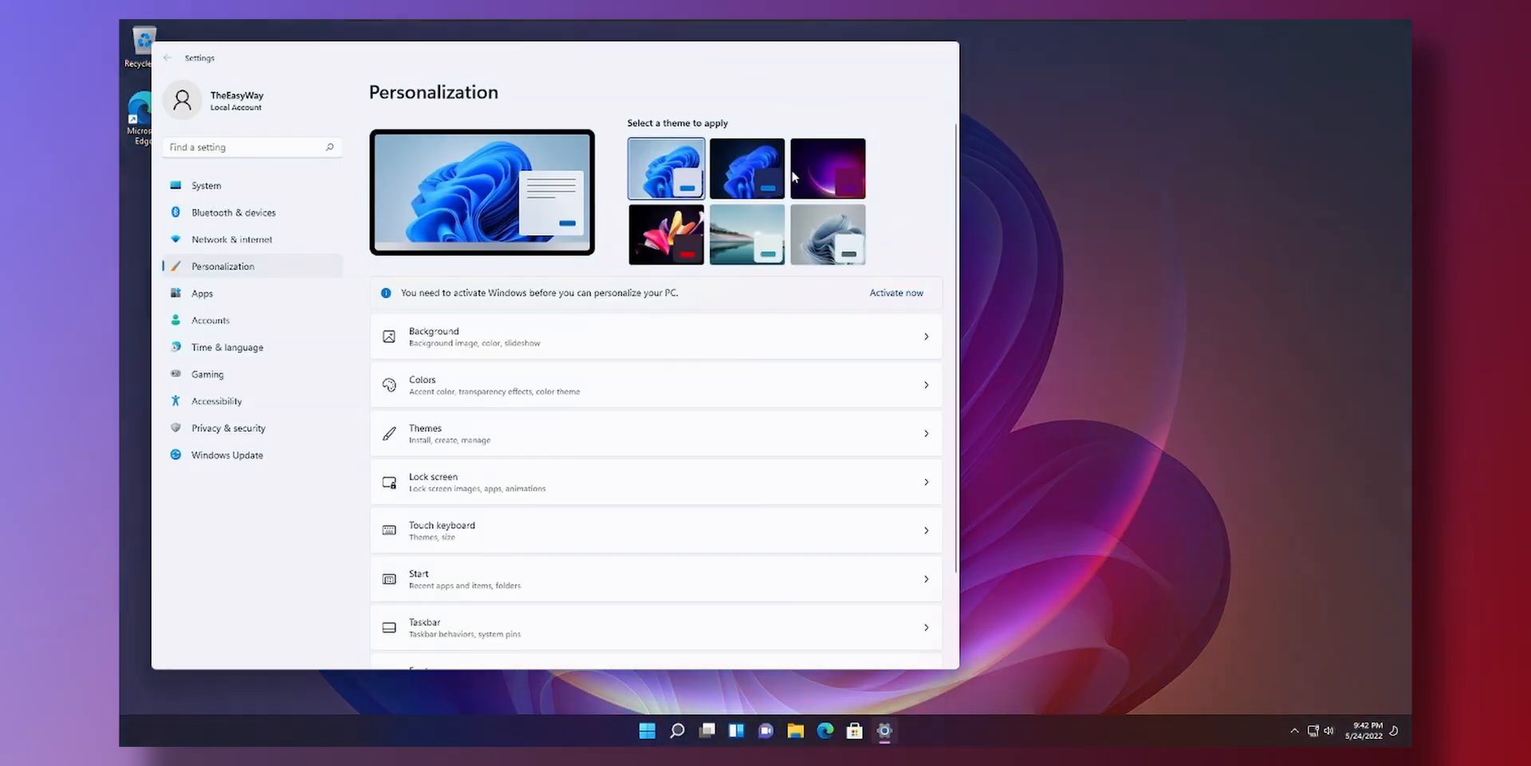
click(672, 237)
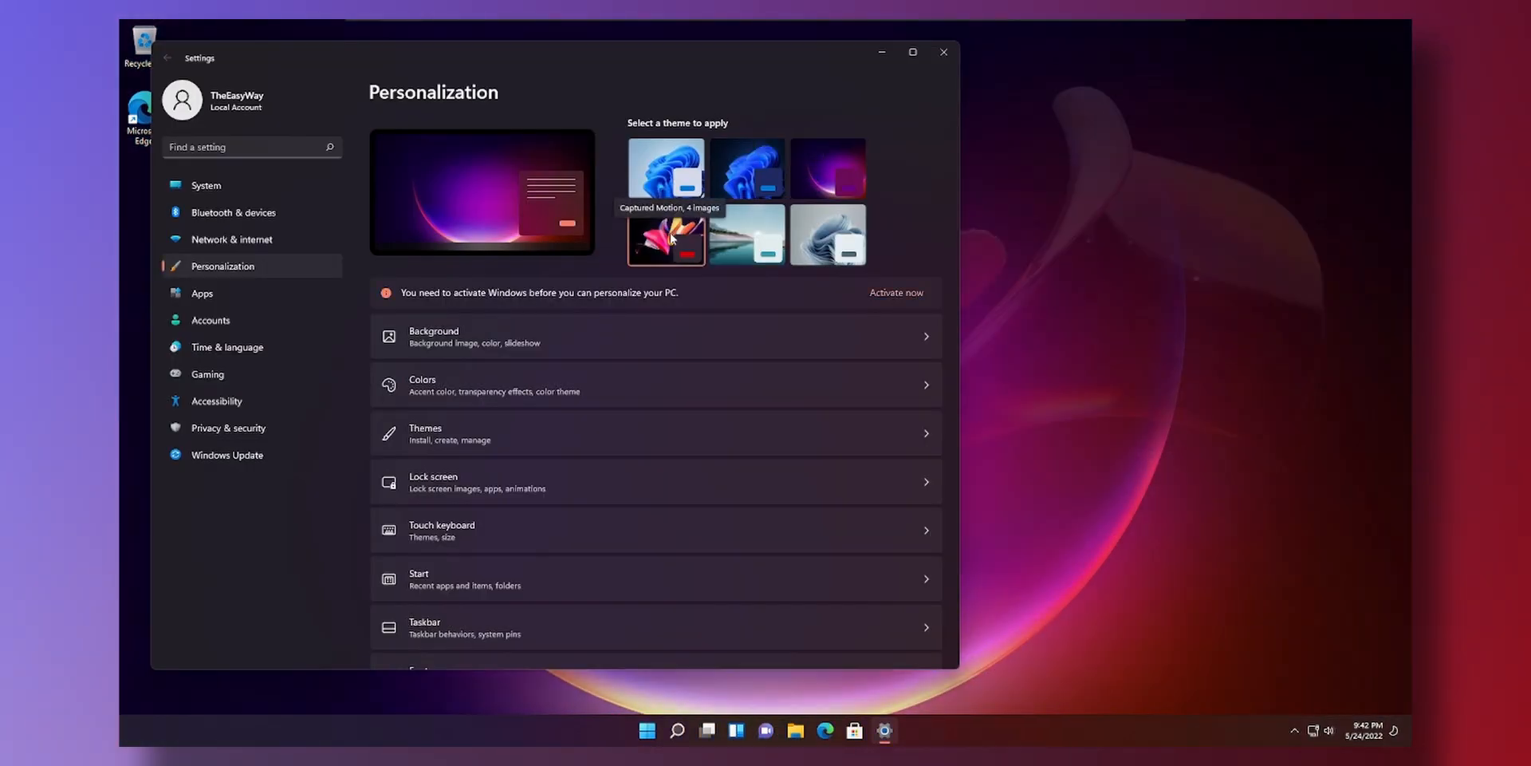
click(943, 54)
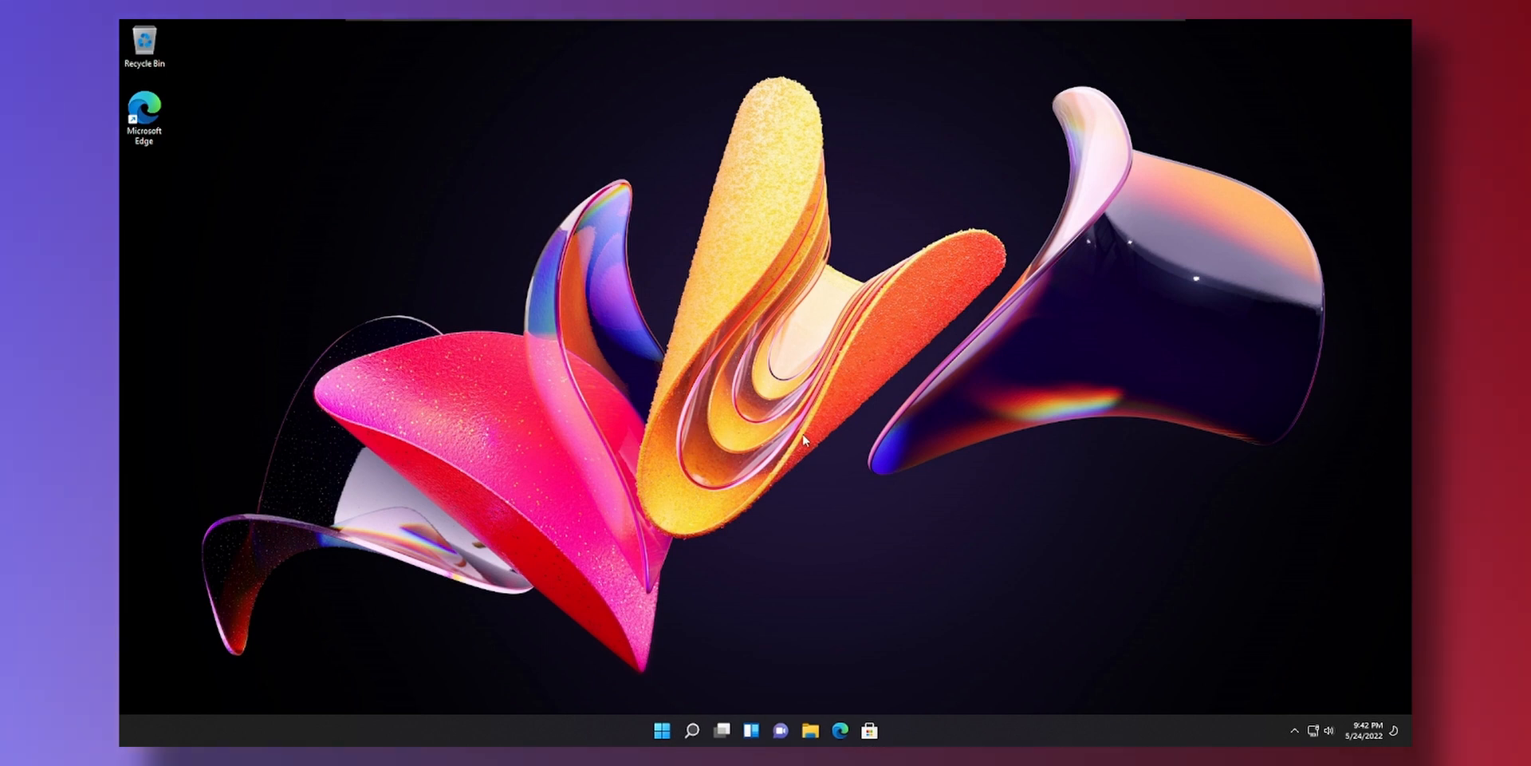
- Back on the full-screen desktop, open the Recycle Bin and File Explorer to check the dark look
mouse_move(763, 22)
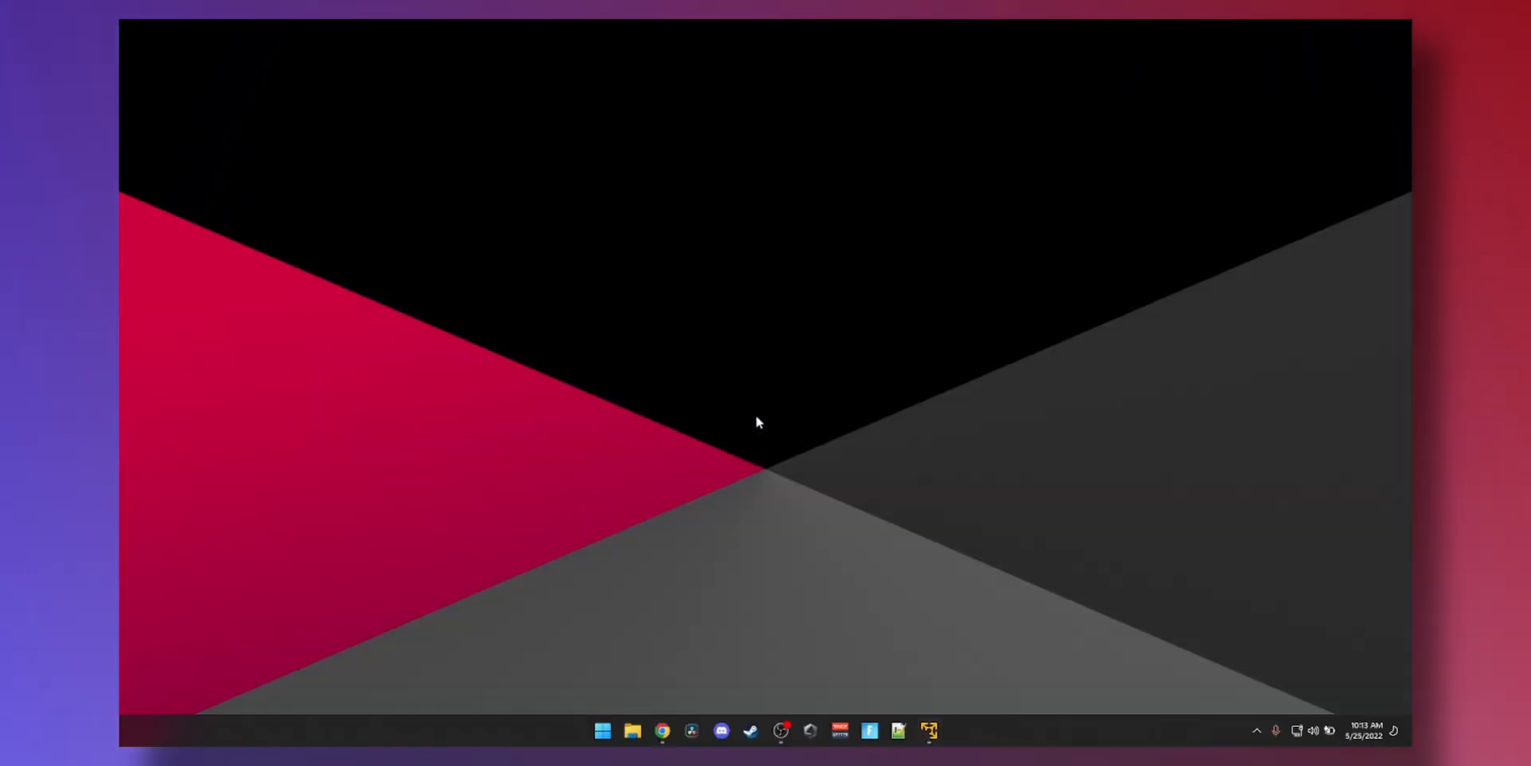
click(928, 732)
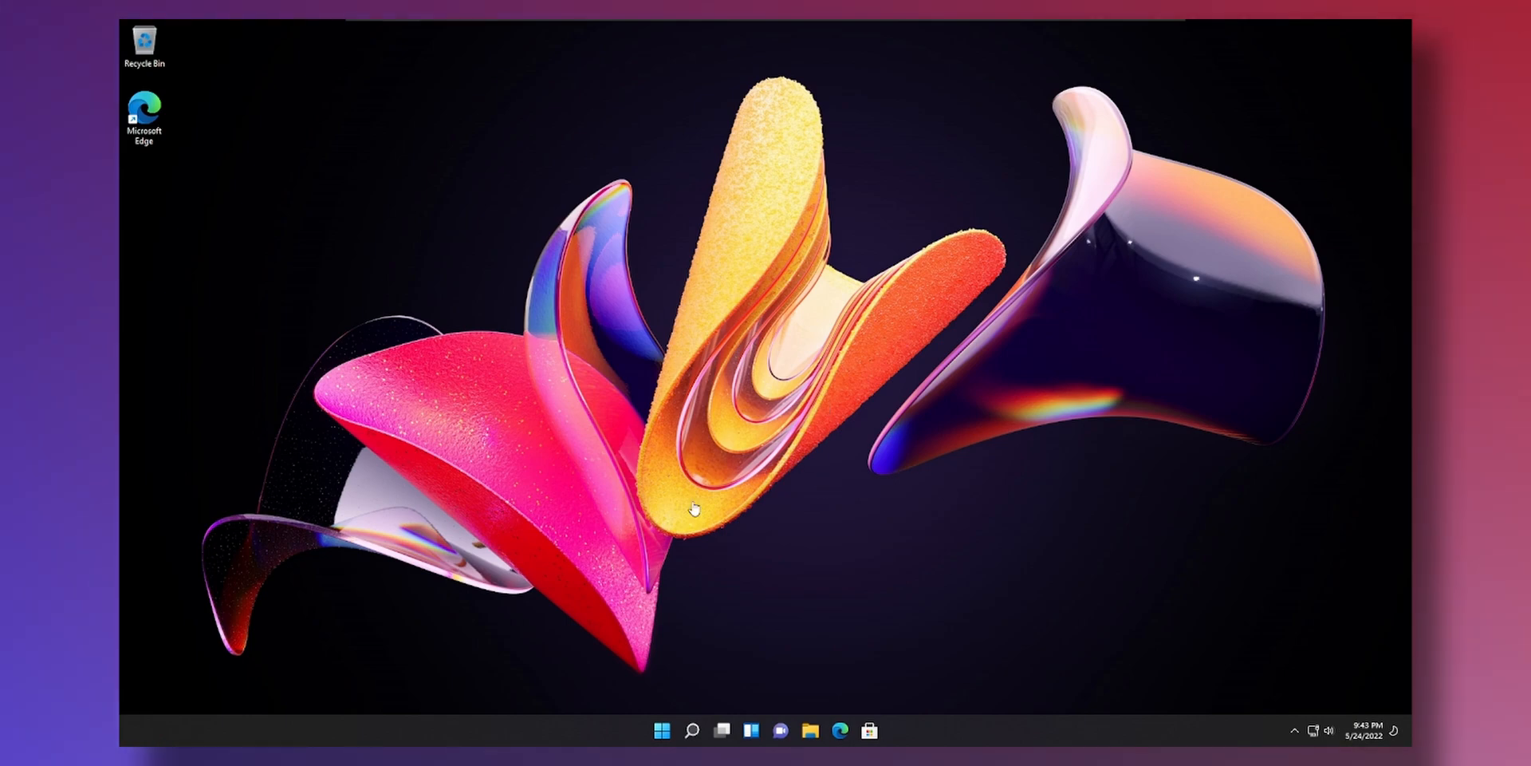
double_click(146, 46)
click(1394, 30)
click(808, 730)
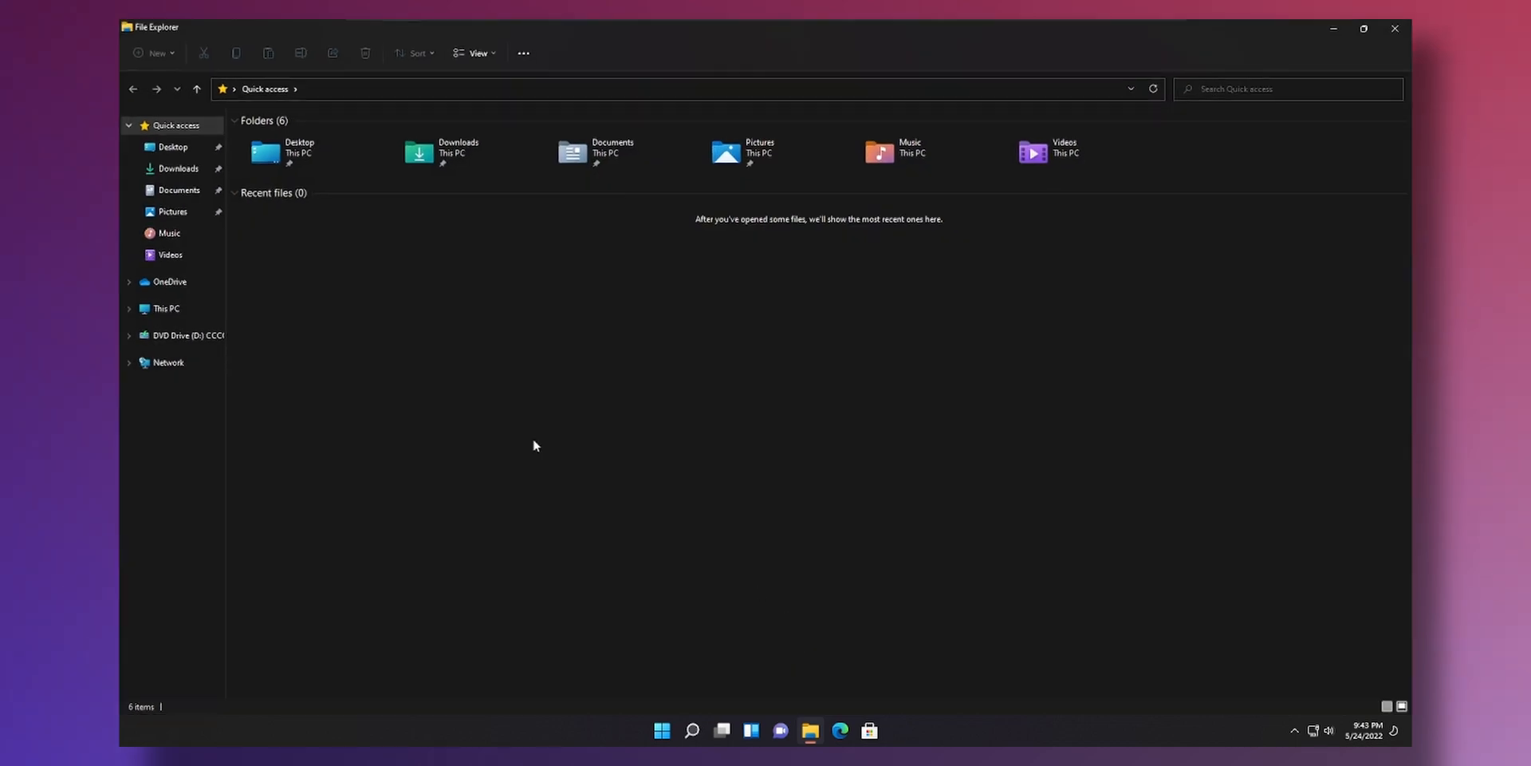